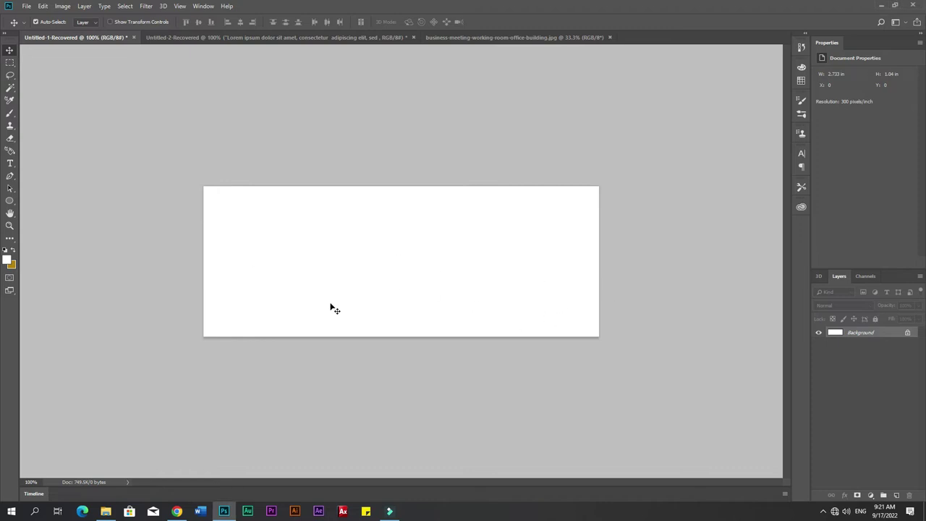
Step: Draw a 212 px square in the middle of the white banner
left_click(10, 63)
left_click(9, 51)
left_click(9, 202)
left_click_drag(318, 215, 422, 317)
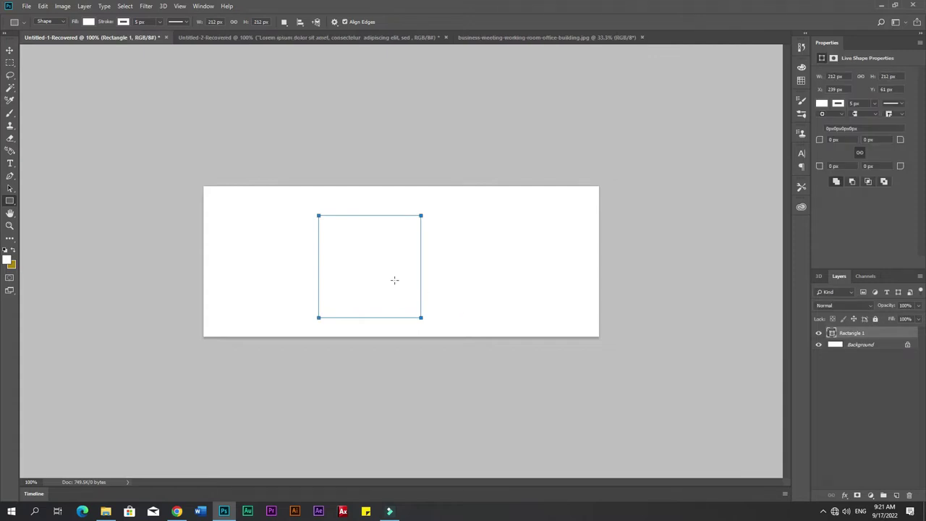
Step: Fill the square with red, color f73232
scroll(408, 283, "up", 3)
scroll(408, 283, "up", 1)
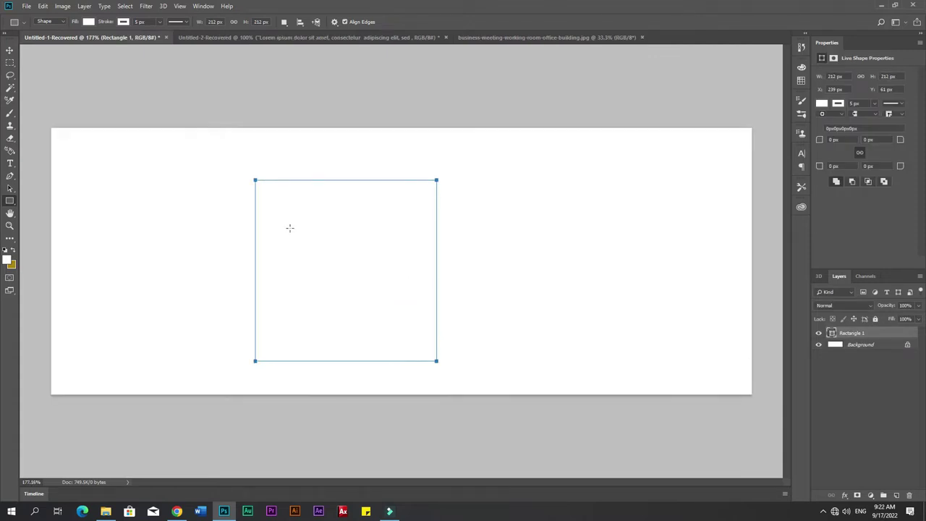
double_click(832, 334)
left_click_drag(710, 284, 712, 216)
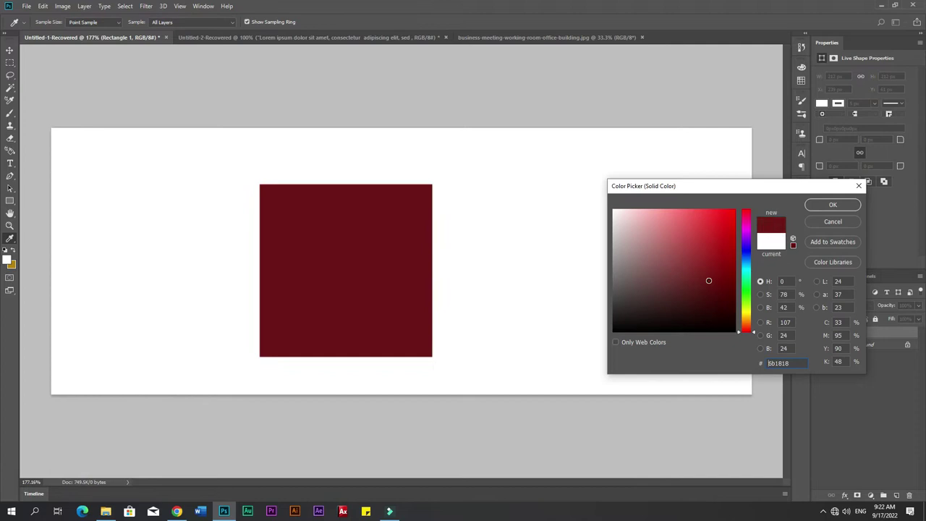
left_click(833, 204)
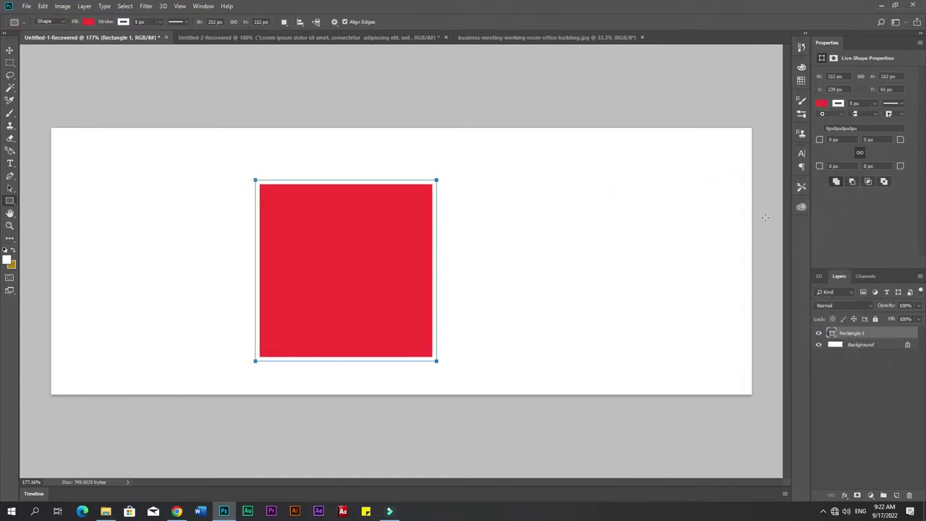
left_click(866, 346)
Step: Add a dark navy (13132a) Solid Color fill layer behind the red square
left_click(871, 496)
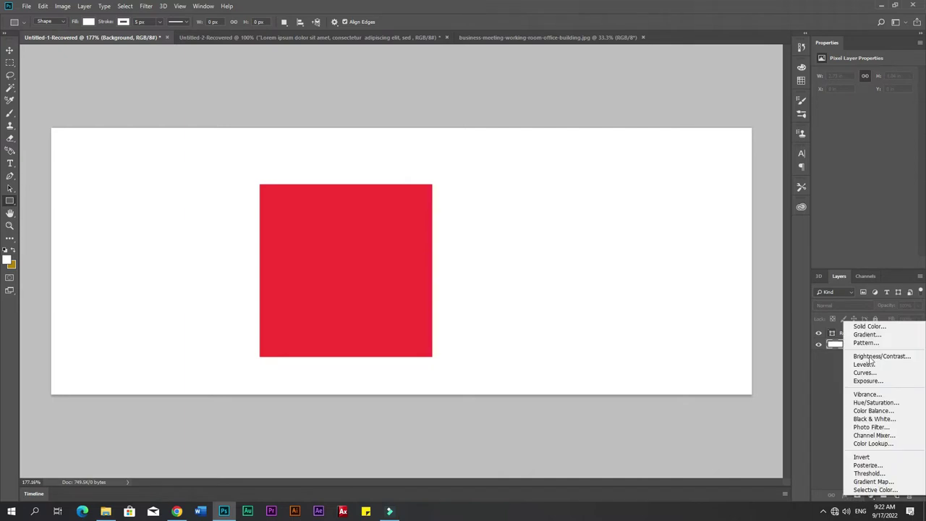
left_click(868, 327)
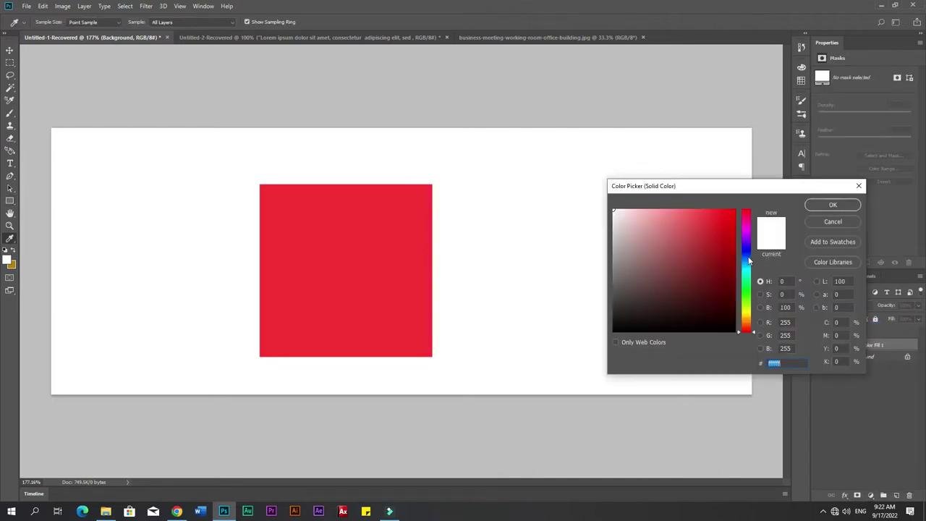
left_click(748, 250)
mouse_move(697, 303)
left_mouse_down()
mouse_move(681, 296)
mouse_move(680, 312)
left_mouse_up()
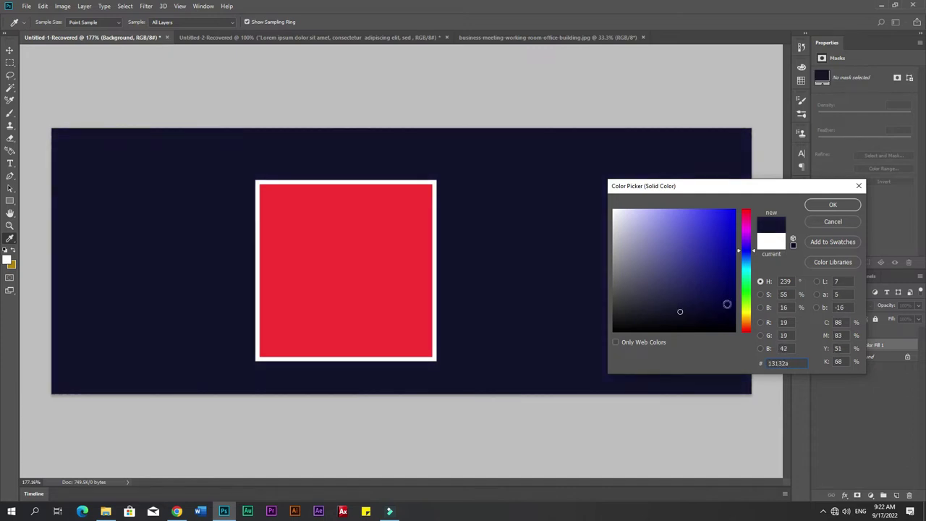
left_click(829, 206)
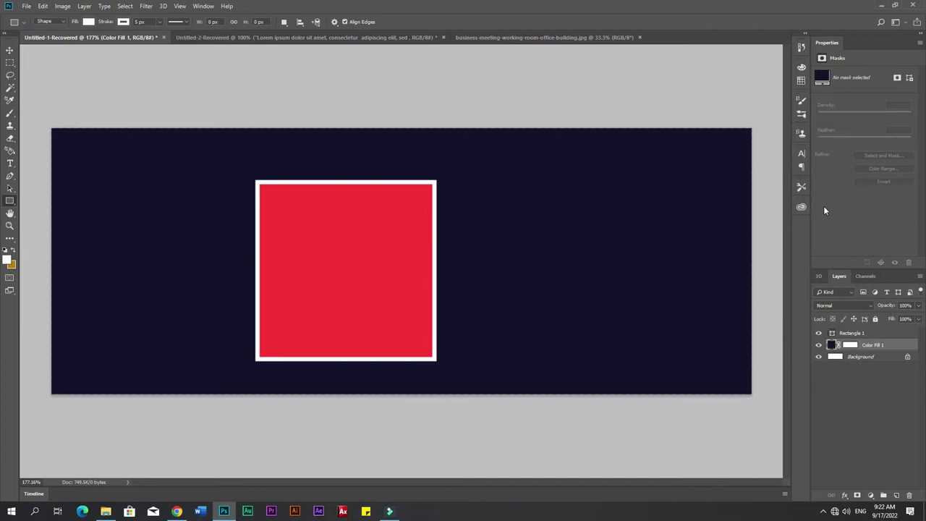
left_click(10, 50)
Step: Shift the red square slightly right and set its stroke to none
left_click_drag(382, 269, 425, 269)
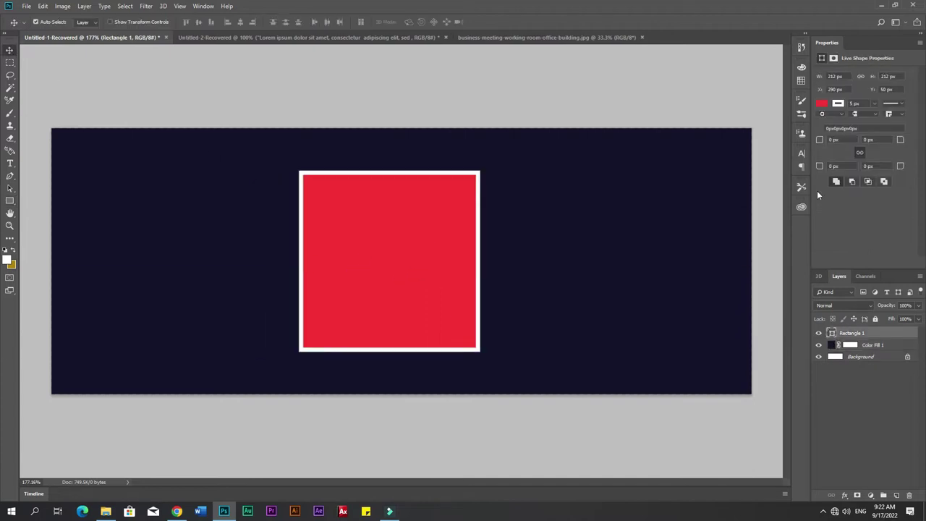
left_click(838, 104)
left_click(825, 125)
left_click(397, 202)
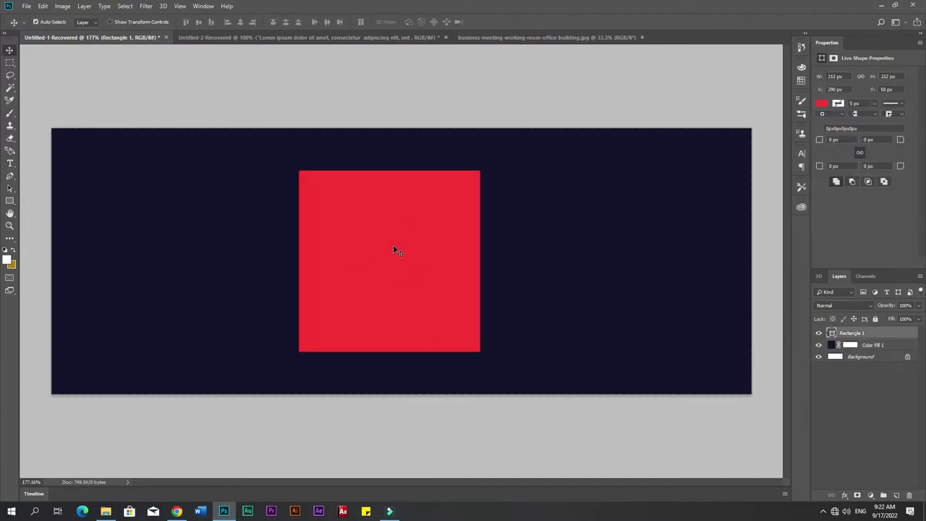
Step: Enlarge, stretch and rotate the square about -30.53° into a slanted band
key("ctrl+t")
mouse_move(481, 353)
left_mouse_down()
mouse_move(540, 403)
mouse_move(527, 219)
left_mouse_up()
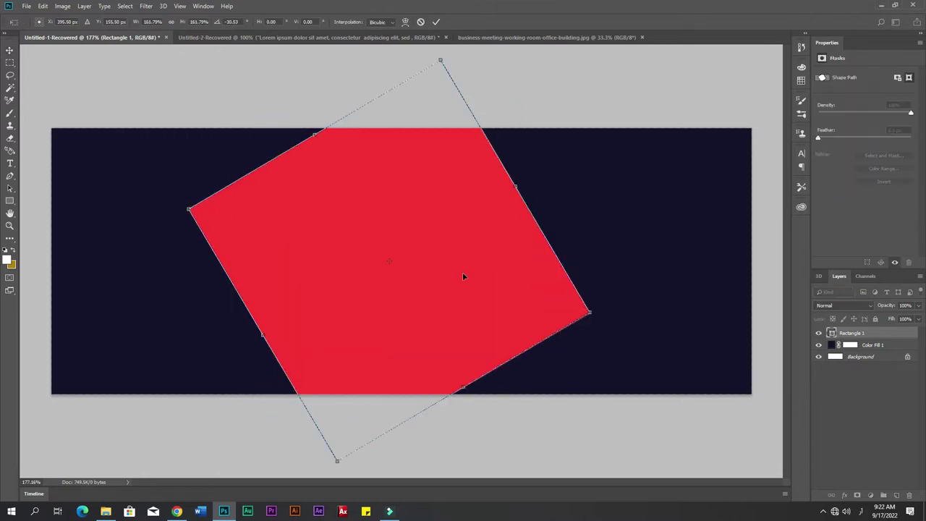
left_click_drag(462, 273, 608, 298)
left_click_drag(660, 201, 646, 240)
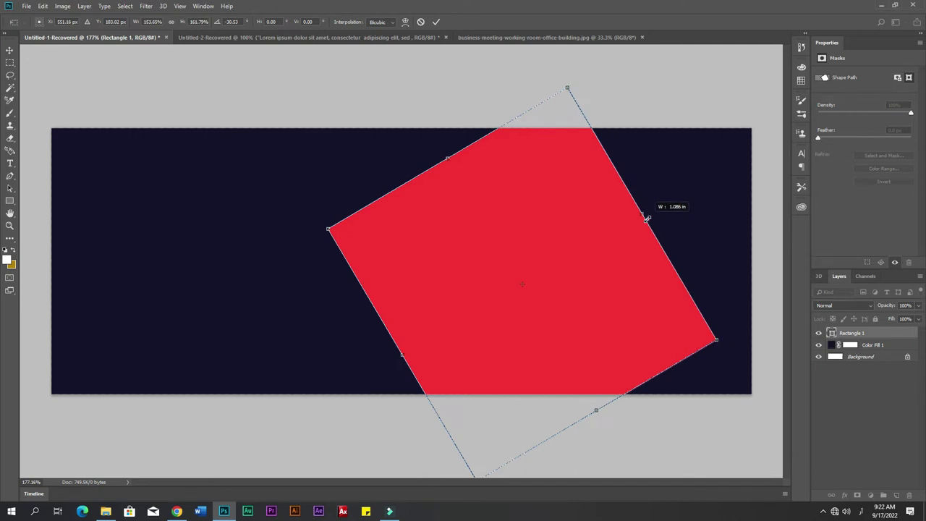
mouse_move(592, 410)
left_mouse_down()
mouse_move(671, 403)
mouse_move(677, 323)
left_mouse_up()
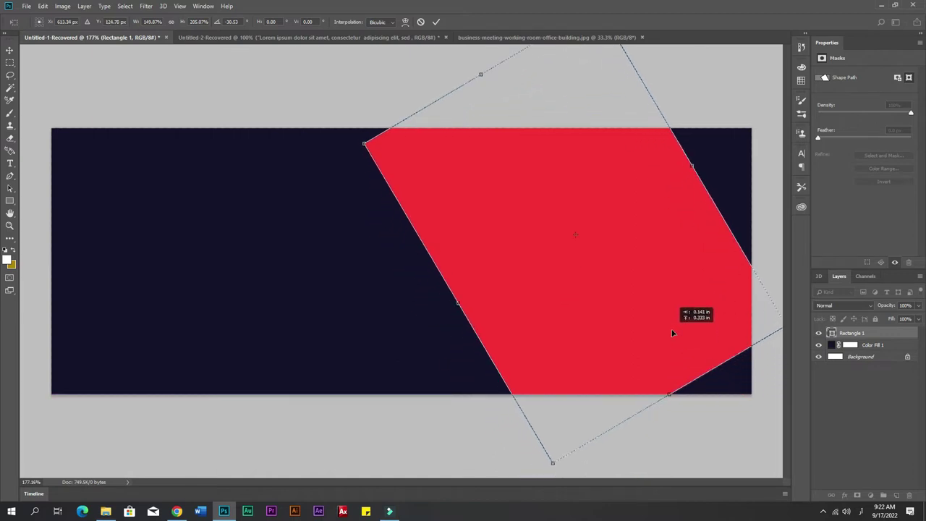
left_click_drag(676, 322, 640, 318)
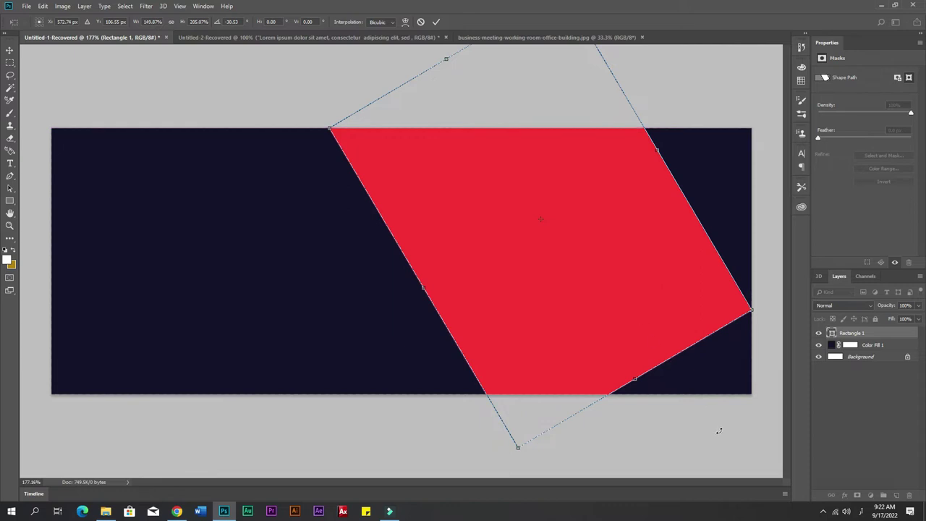
key("Return")
left_click(659, 425)
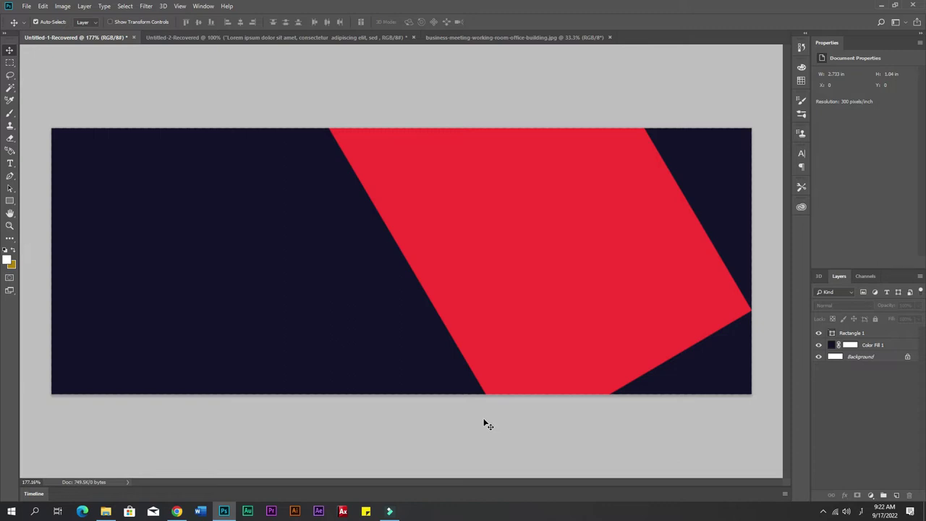
Step: Bring the office photo into the banner, clipped to the slanted red shape
left_click(587, 307)
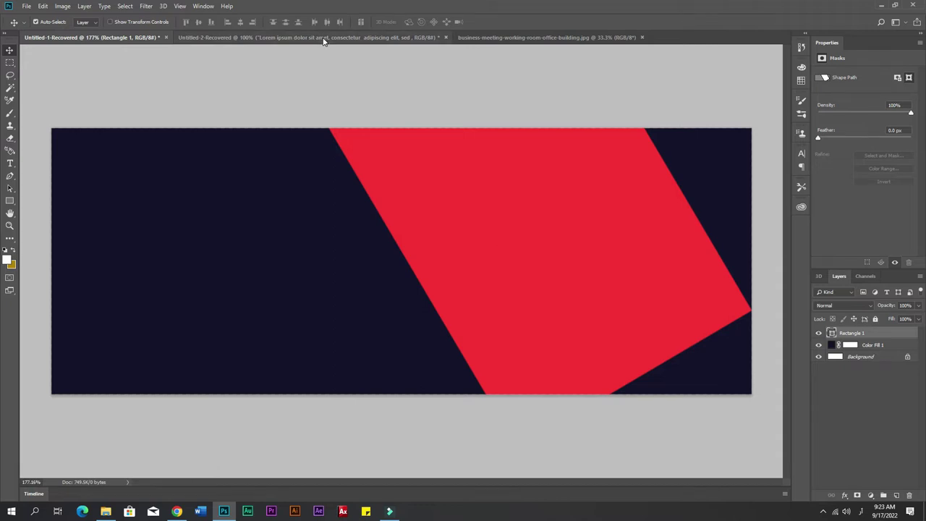
left_click(321, 37)
left_click(480, 38)
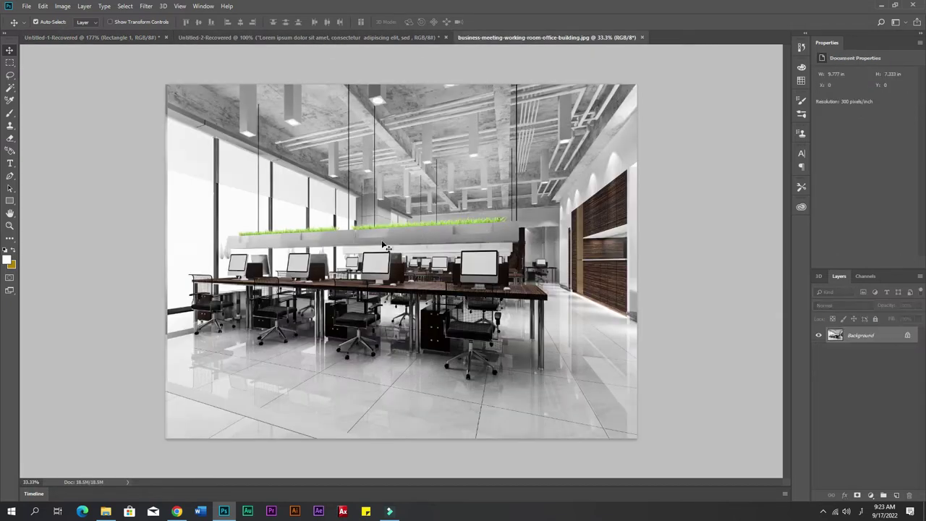
left_click(99, 37)
left_click_drag(548, 235, 548, 237)
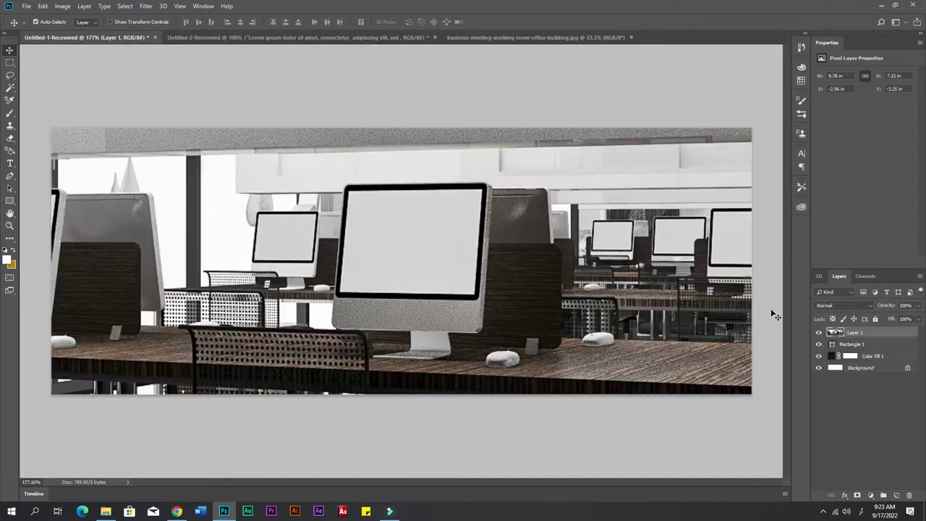
left_click(853, 337, "alt")
Step: Scale the clipped office photo down to fit within the banner
scroll(479, 278, "down", 3)
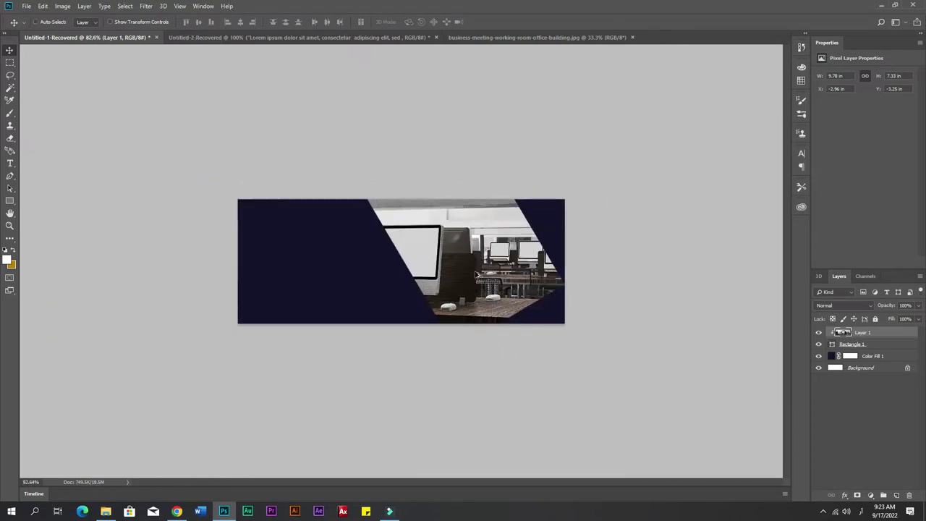
scroll(479, 277, "down", 2)
scroll(479, 277, "down", 3)
key("ctrl+t")
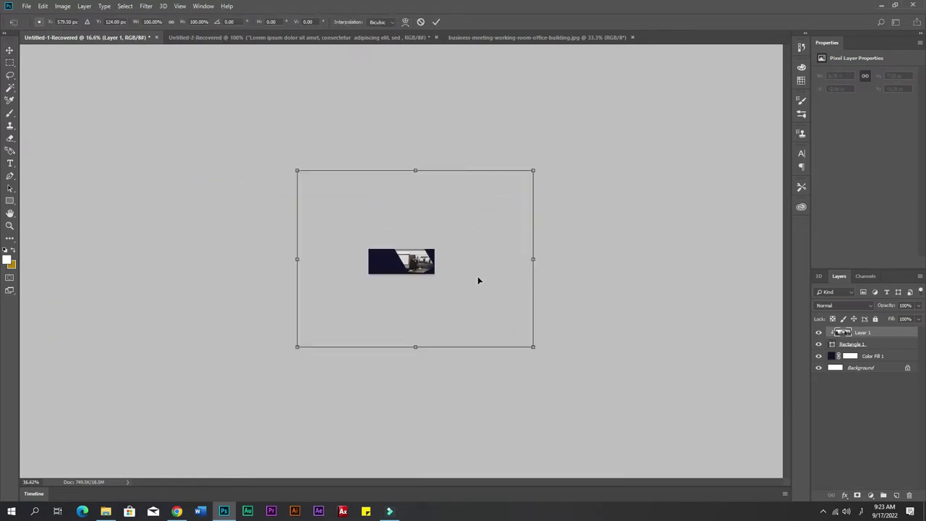
mouse_move(296, 171)
left_mouse_down()
mouse_move(428, 242)
mouse_move(405, 252)
left_mouse_up()
scroll(422, 279, "up", 4)
scroll(402, 262, "up", 3)
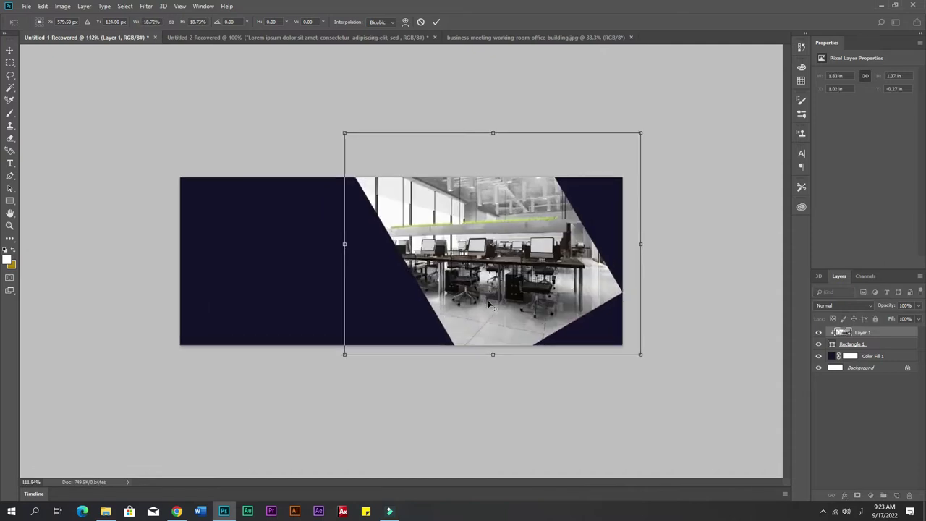
scroll(402, 262, "up", 1)
mouse_move(719, 388)
left_mouse_down()
mouse_move(688, 368)
mouse_move(695, 372)
left_mouse_up()
left_click_drag(596, 330, 599, 343)
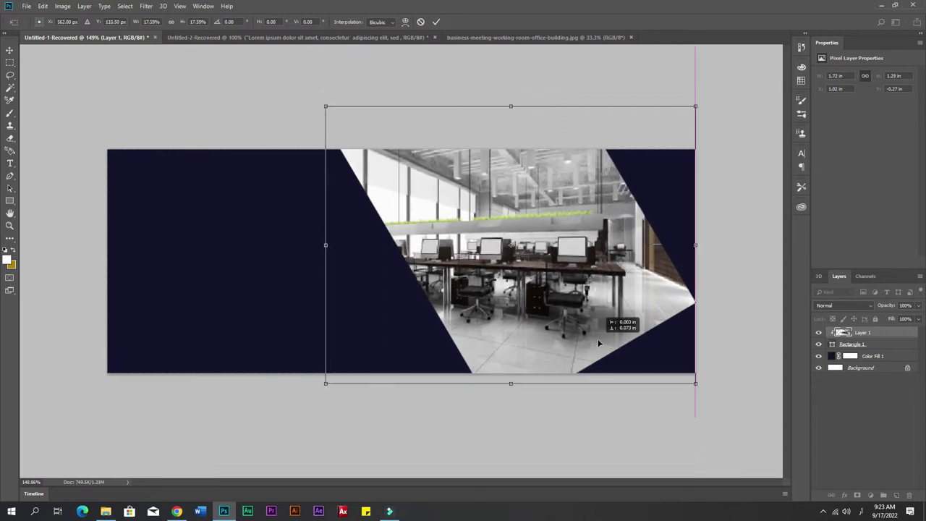
key("Return")
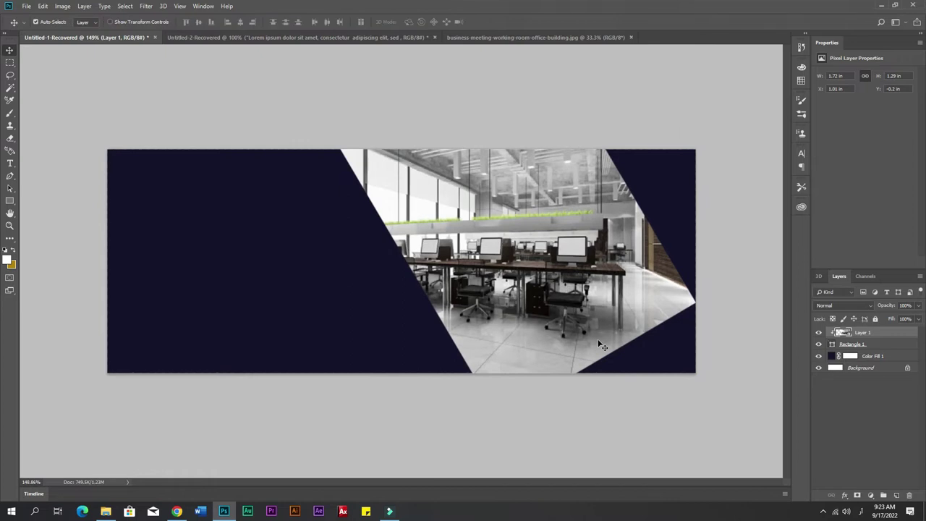
left_click(742, 312)
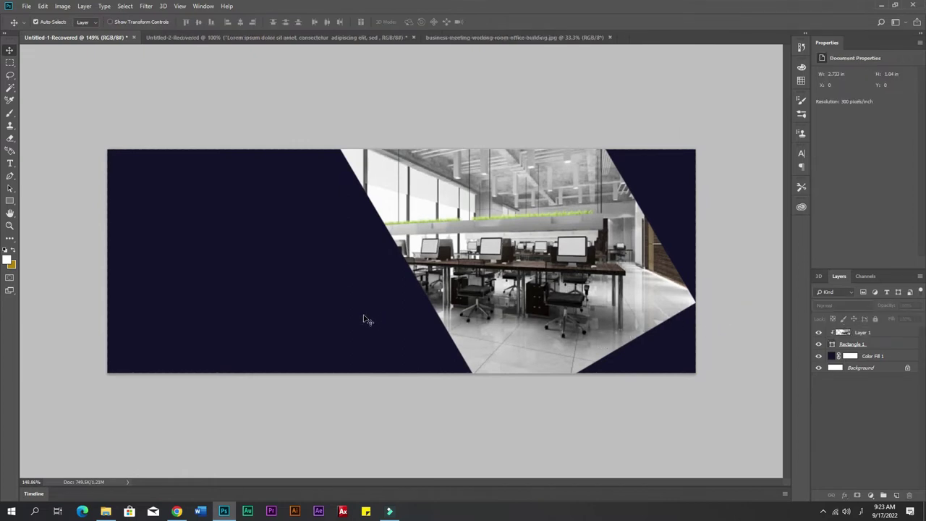
Step: Nudge the shape and photo layers together slightly left
scroll(488, 303, "up", 3)
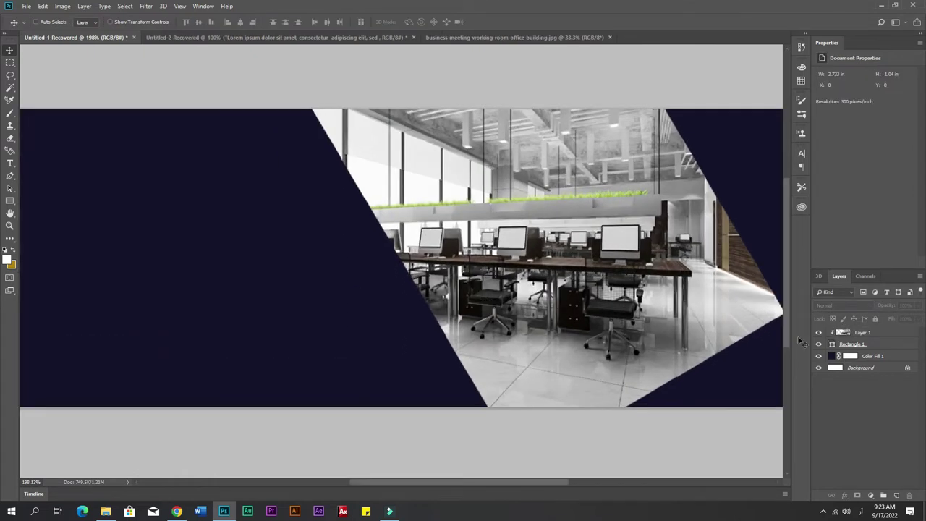
left_click(867, 344)
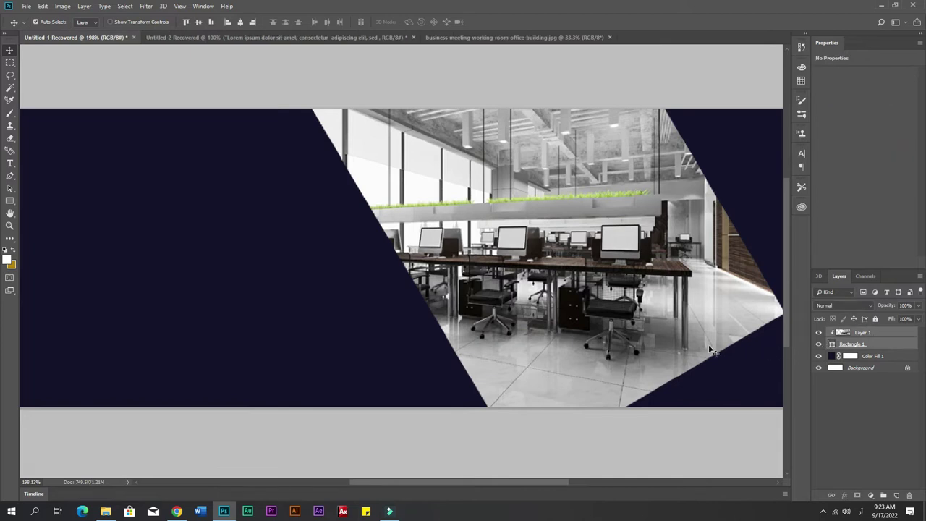
scroll(707, 352, "down", 3)
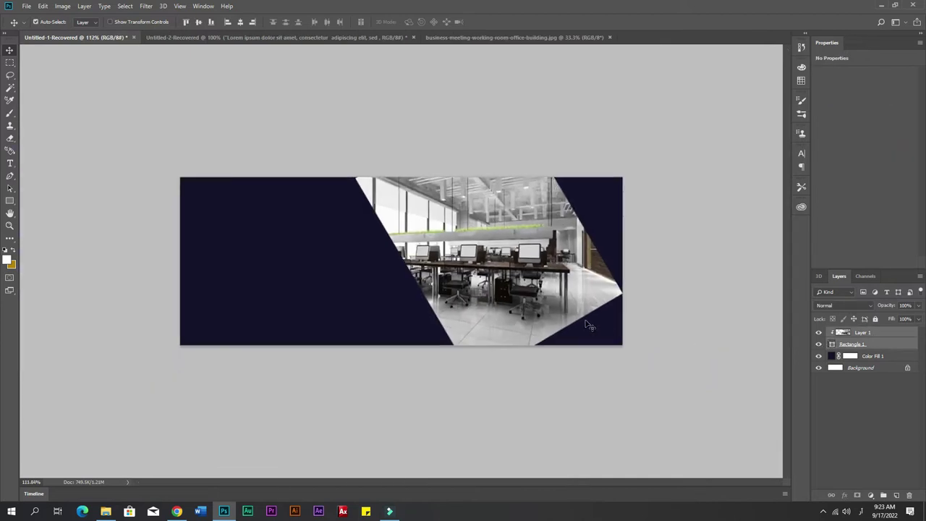
key("Left")
key("Left")
key("Left")
key("Left")
key("Left")
key("Left")
key("Left")
key("Left")
key("Left")
key("Left")
key("Left")
key("Left")
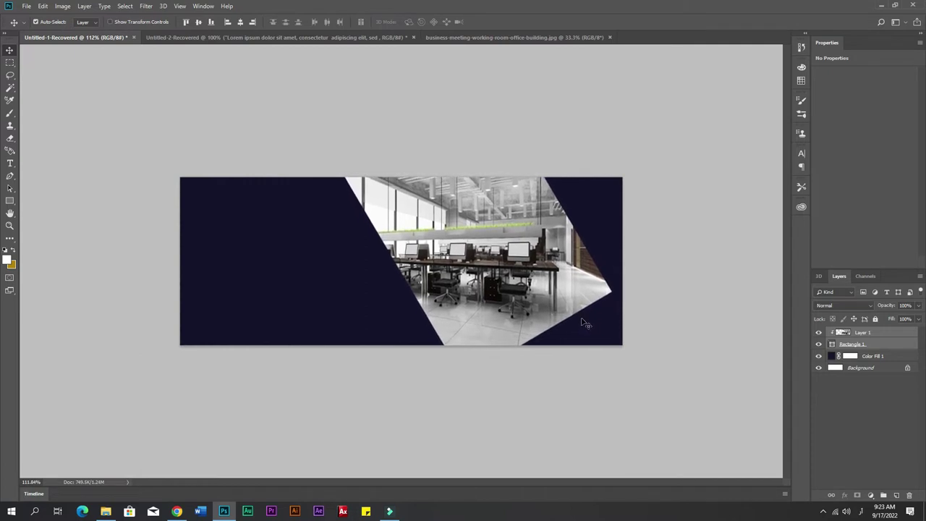
Step: Stretch the slanted frame's right point out to the banner's right edge
left_click(884, 345)
key("ctrl+t")
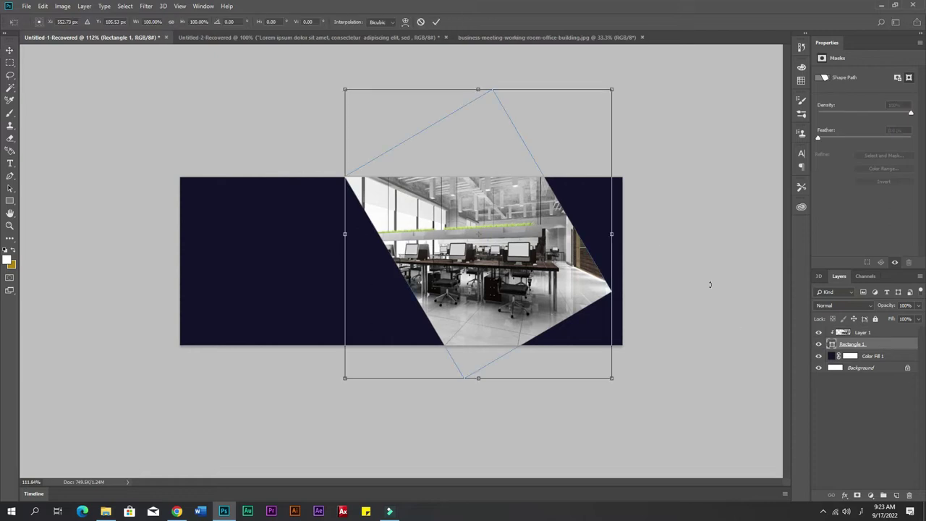
left_click_drag(614, 236, 624, 235)
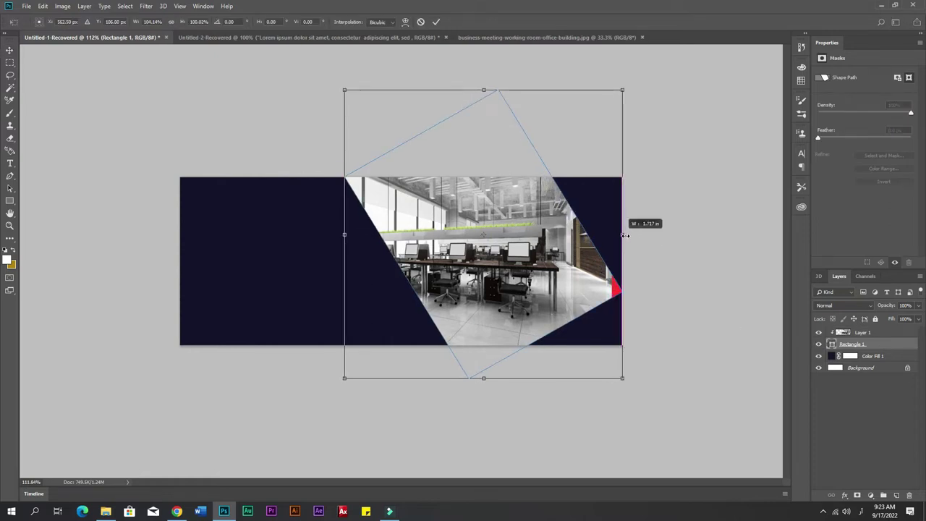
key("Return")
Step: Nudge the office photo slightly right so it covers the band's tip
left_click(598, 295)
key("Right")
key("Right")
key("Right")
key("Right")
key("Right")
key("Right")
key("Right")
key("Right")
key("Right")
key("Right")
left_click(688, 295)
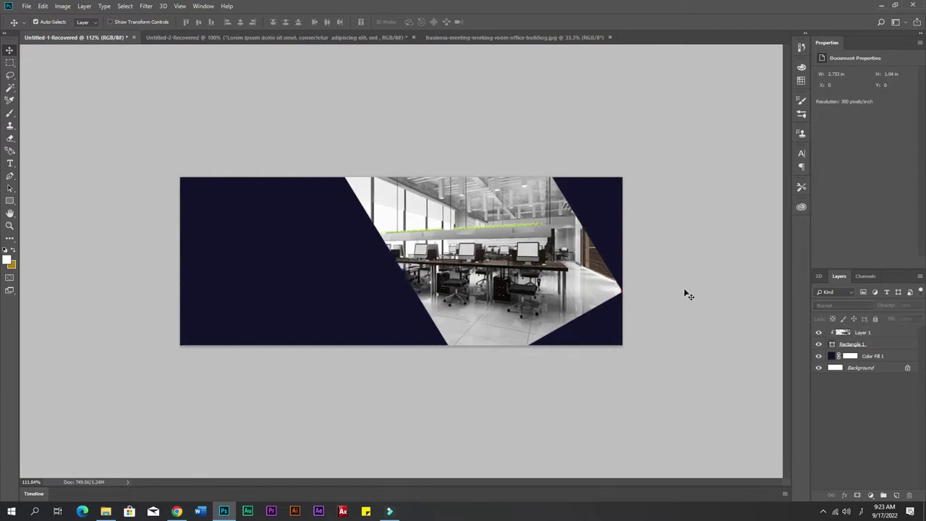
left_click(591, 282)
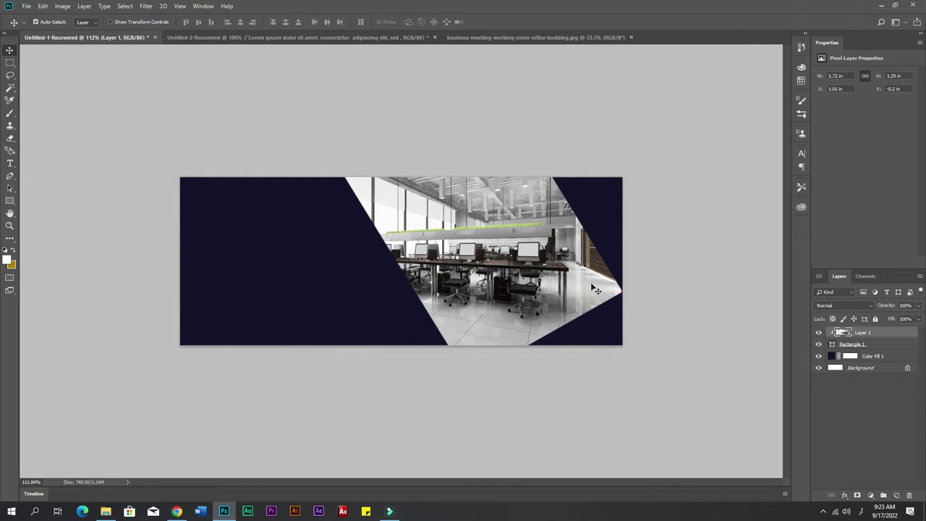
left_click(665, 304)
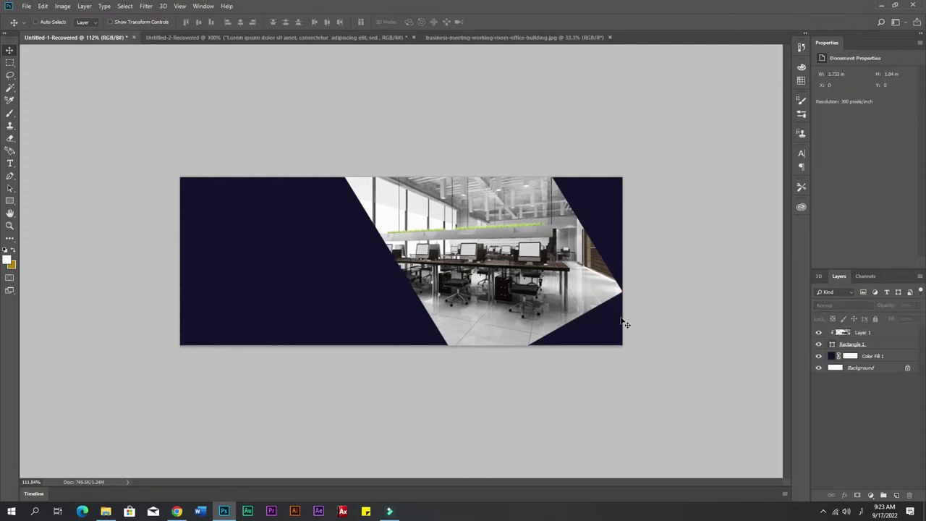
scroll(621, 321, "up", 2)
scroll(647, 327, "down", 1)
scroll(649, 338, "up", 2)
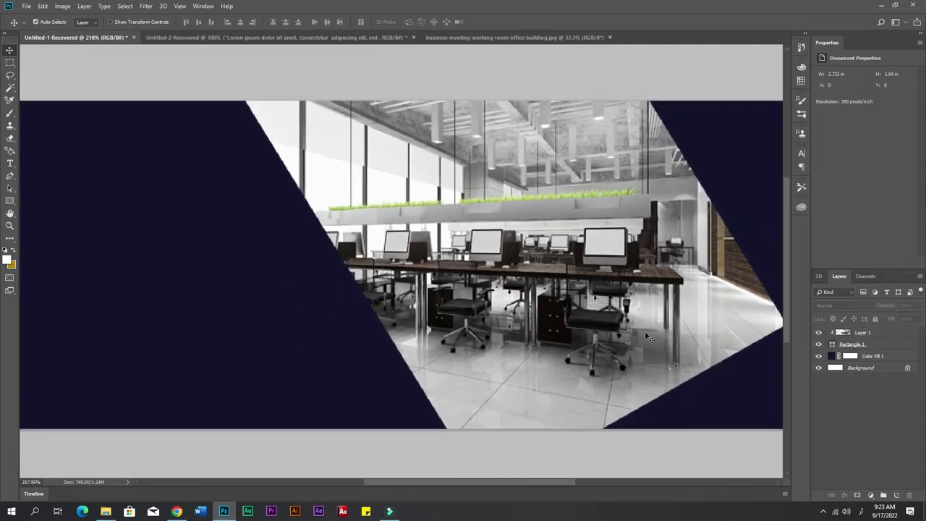
scroll(649, 338, "down", 1)
scroll(645, 333, "down", 1)
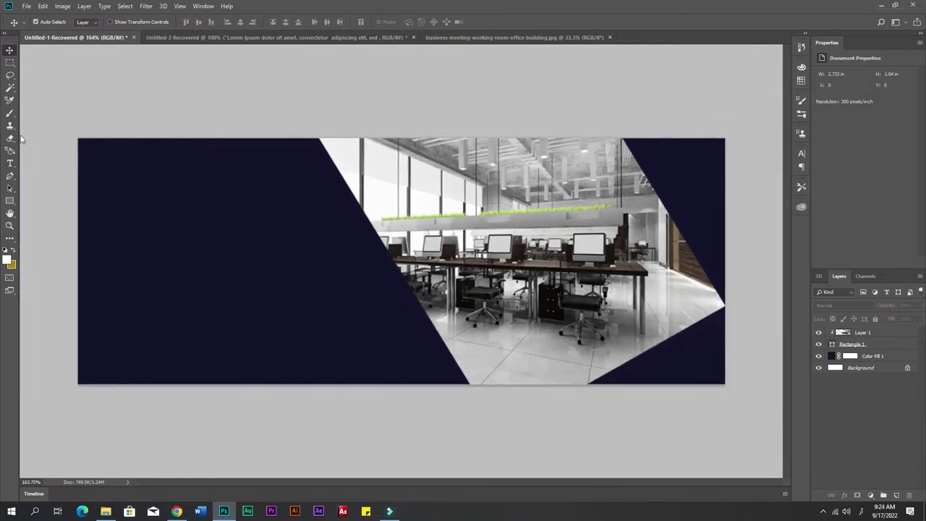
Step: Duplicate Rectangle 1 as Rectangle 1 copy and delete the original layer
left_click(9, 204)
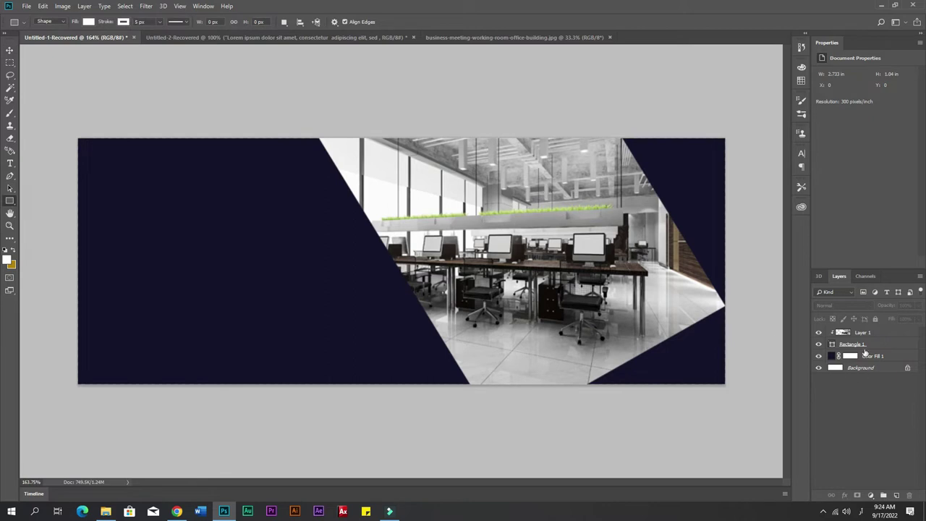
left_click(864, 345)
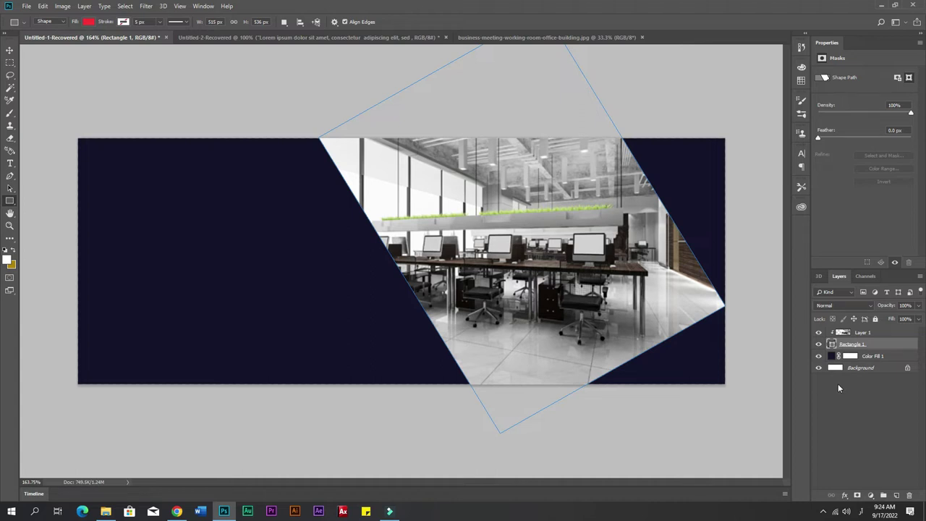
key("ctrl+j")
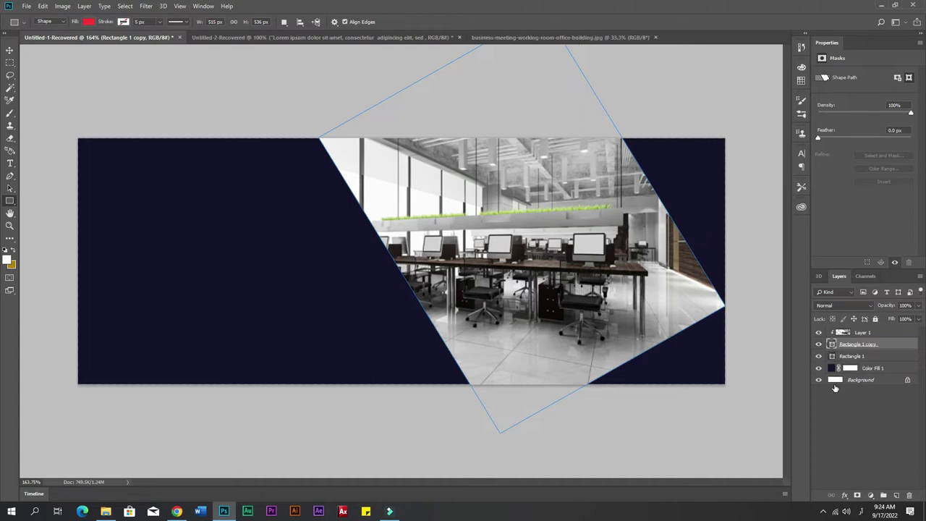
key("ctrl+t")
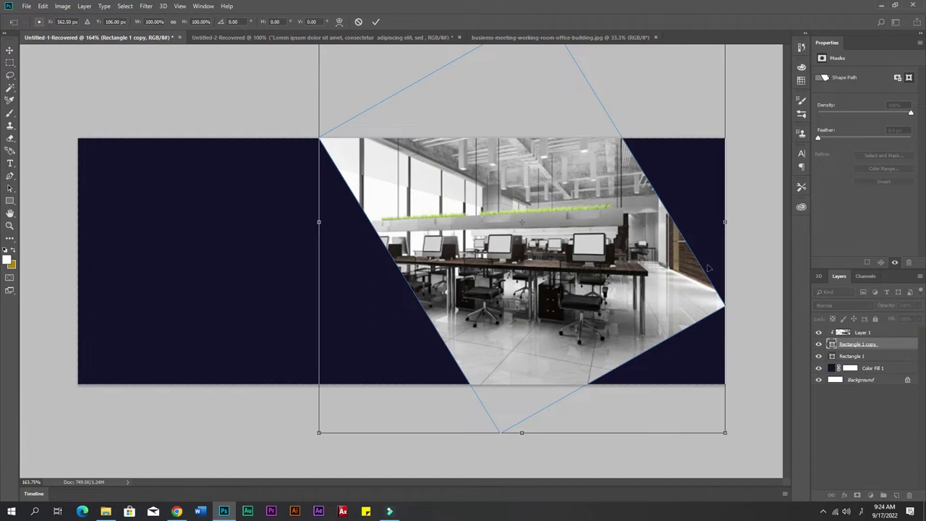
left_click_drag(727, 223, 615, 248)
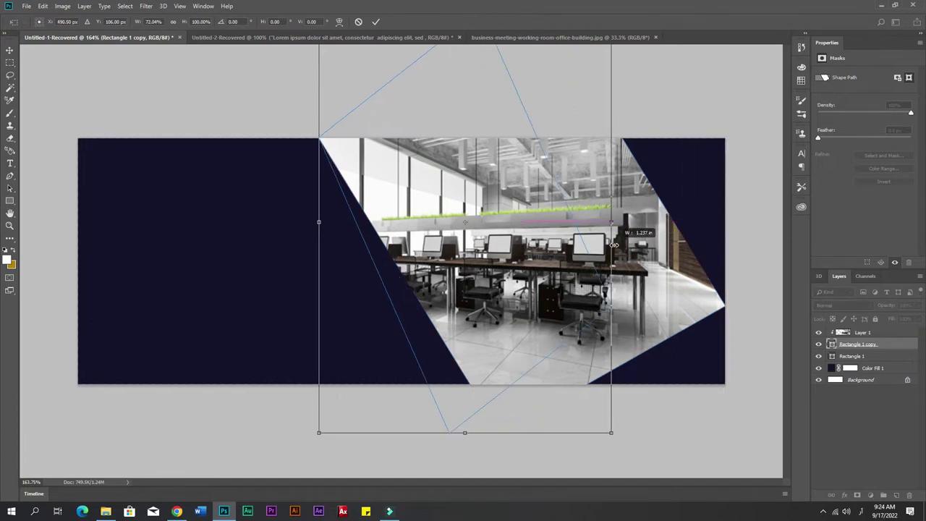
key("ctrl+z")
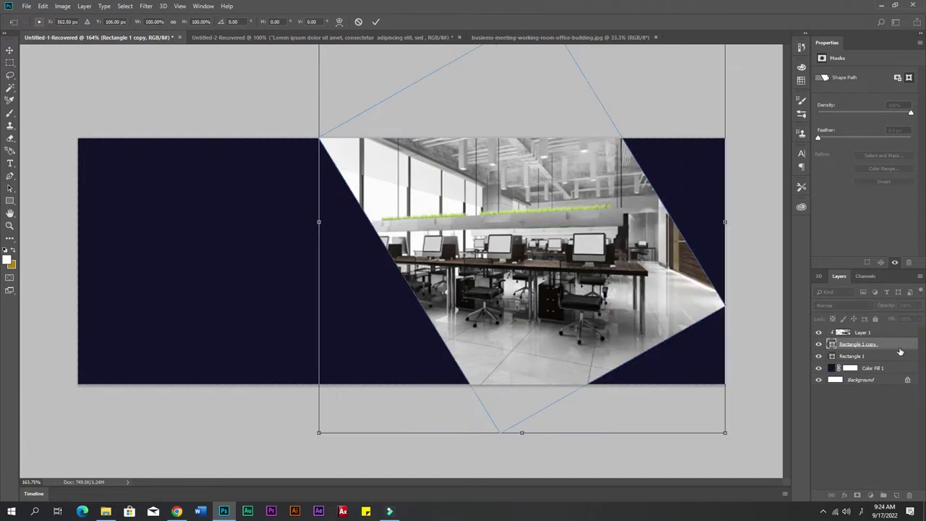
key("Return")
left_click(884, 360)
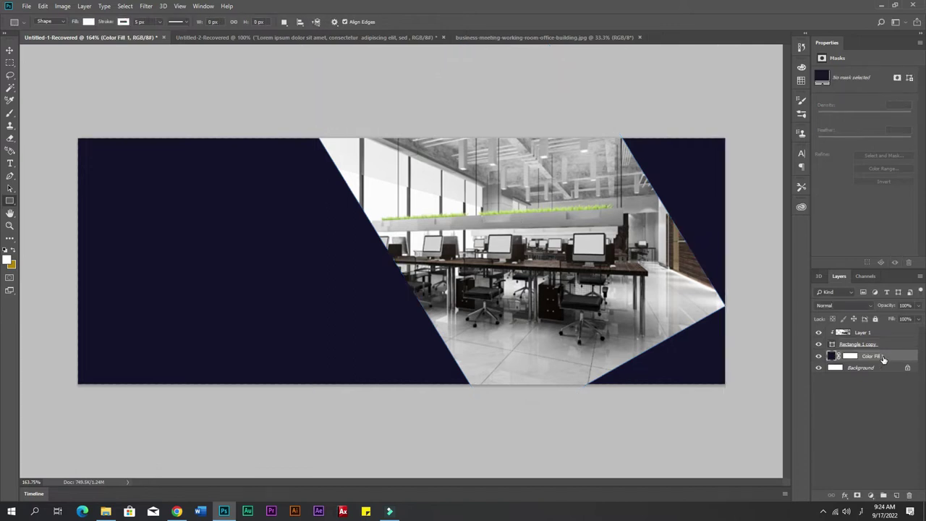
key("Delete")
Step: Add an orange Stroke effect outlining Rectangle 1 copy's diagonal edges
left_click(844, 495)
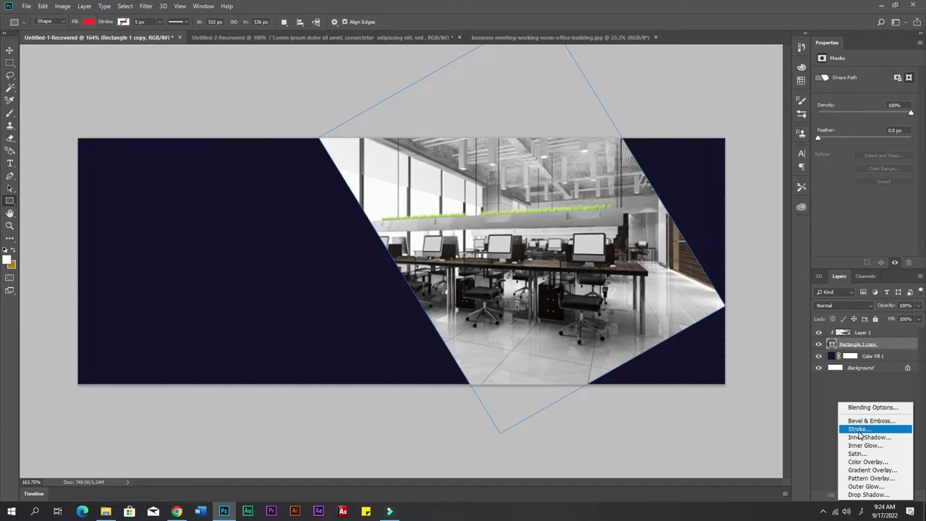
left_click(860, 429)
left_click(674, 282)
left_click_drag(747, 262, 754, 320)
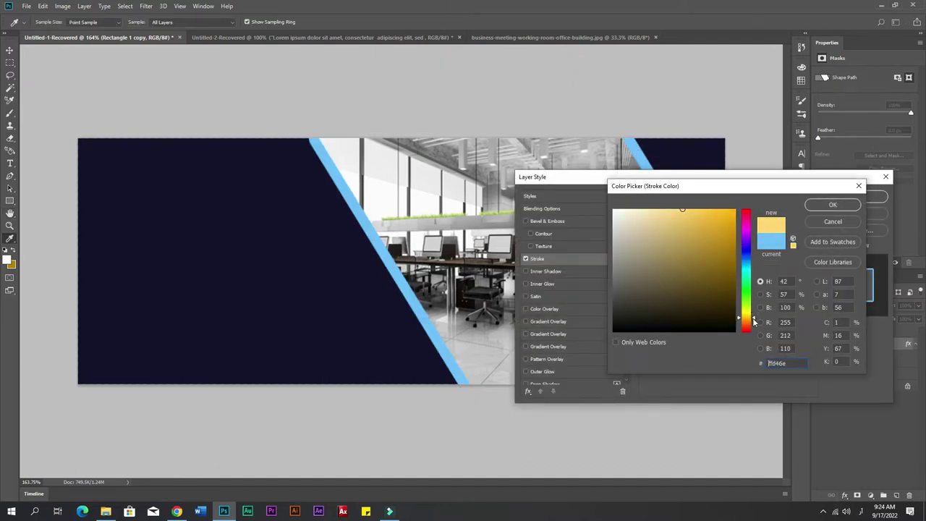
left_click(731, 213)
left_click(833, 204)
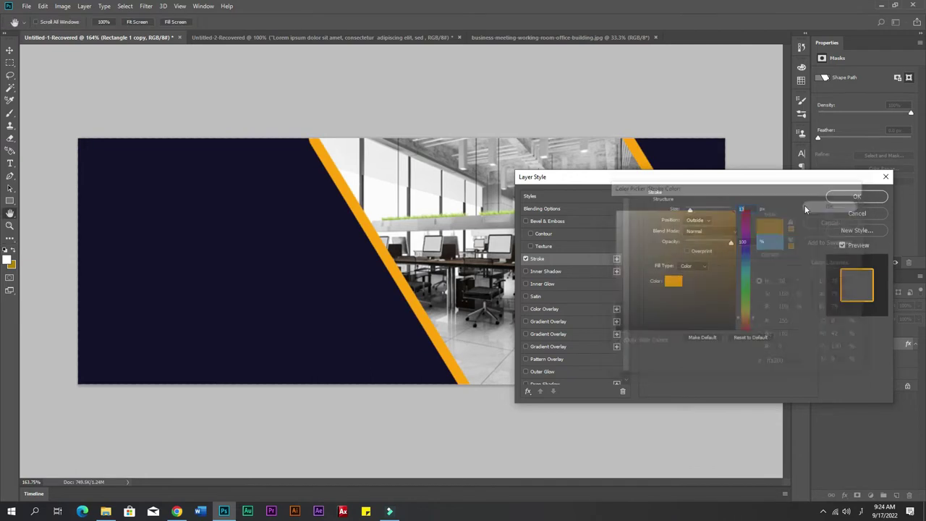
left_click(839, 196)
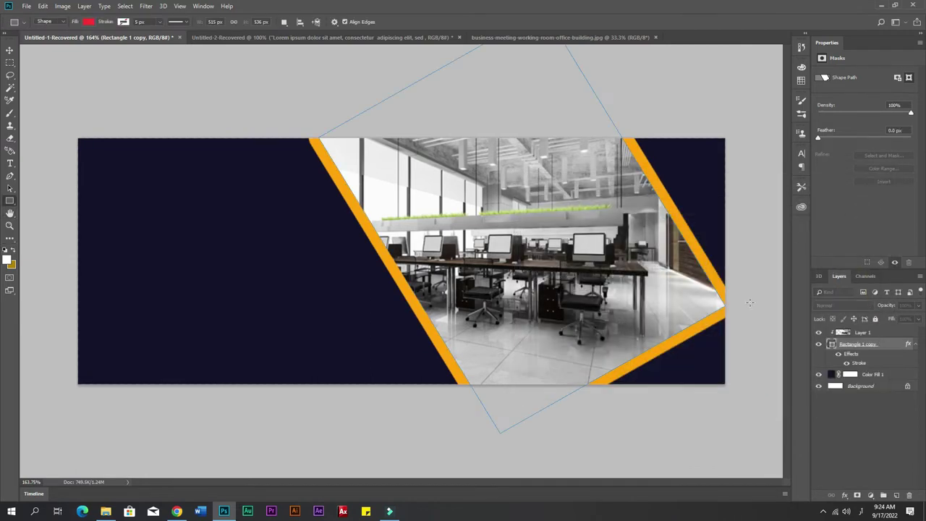
left_click(697, 308)
left_click(488, 189)
left_click(10, 50)
Step: Widen Rectangle 1 copy to about 102.5% toward the right
left_click(648, 320)
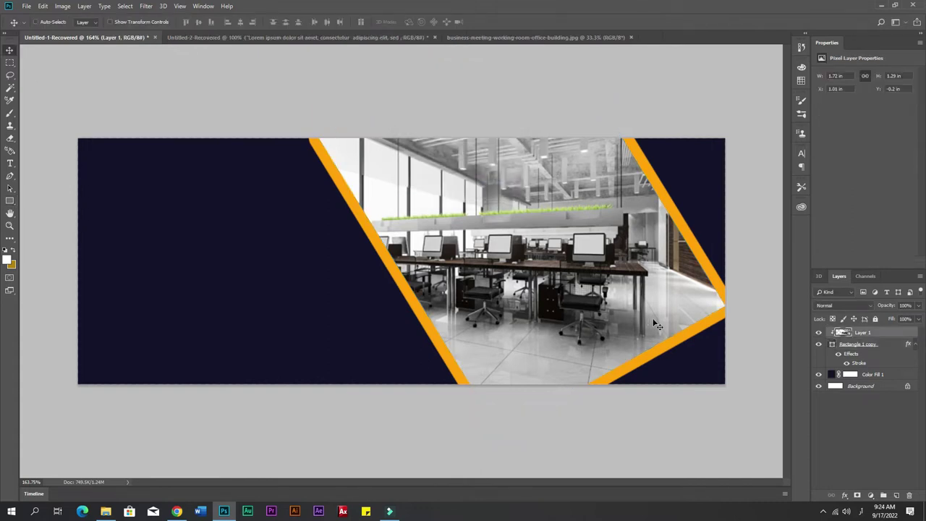
key("ctrl+t")
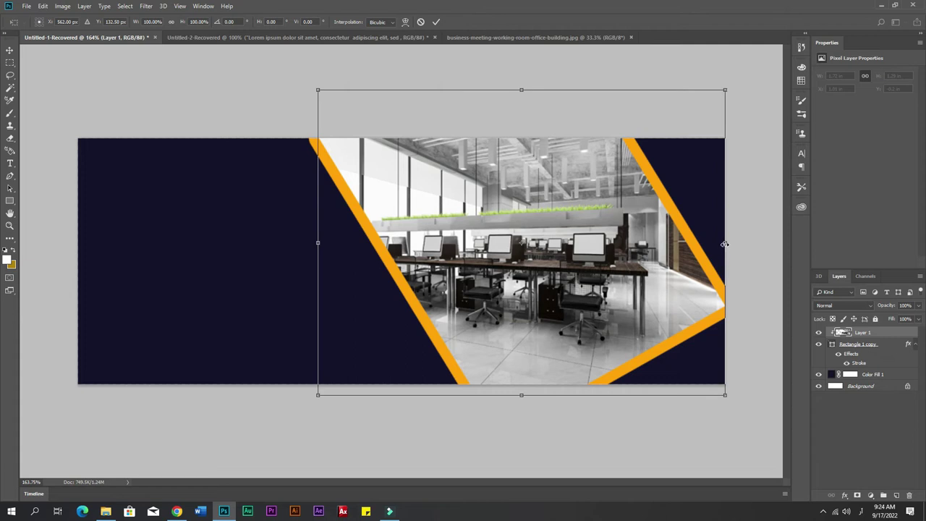
key("Return")
left_click(883, 344)
key("ctrl+t")
left_click_drag(725, 221, 737, 223)
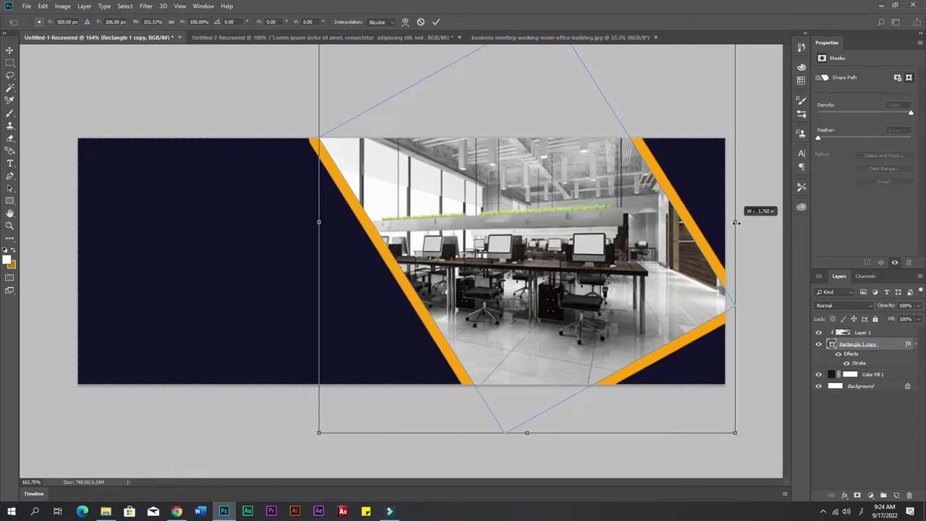
key("Return")
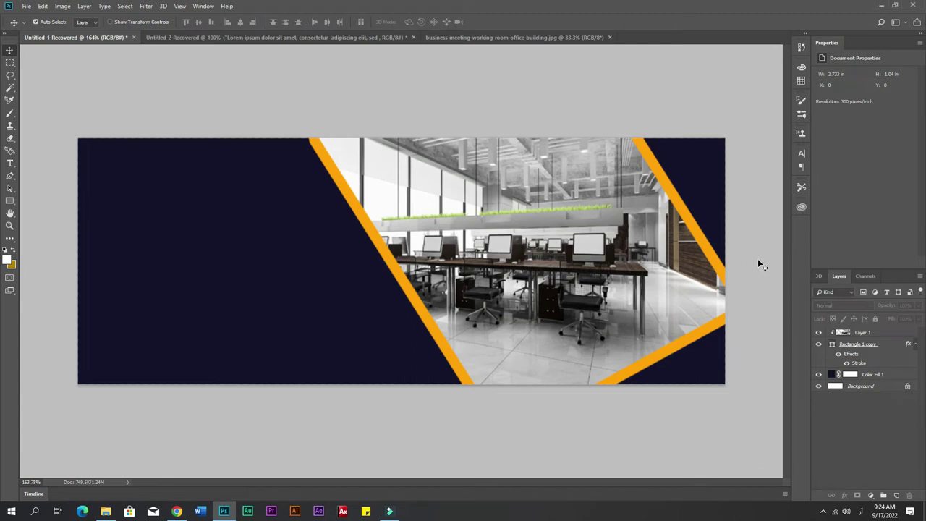
Step: Draw a small square at the banner's left edge, filled with the frame's orange
key("ctrl+minus")
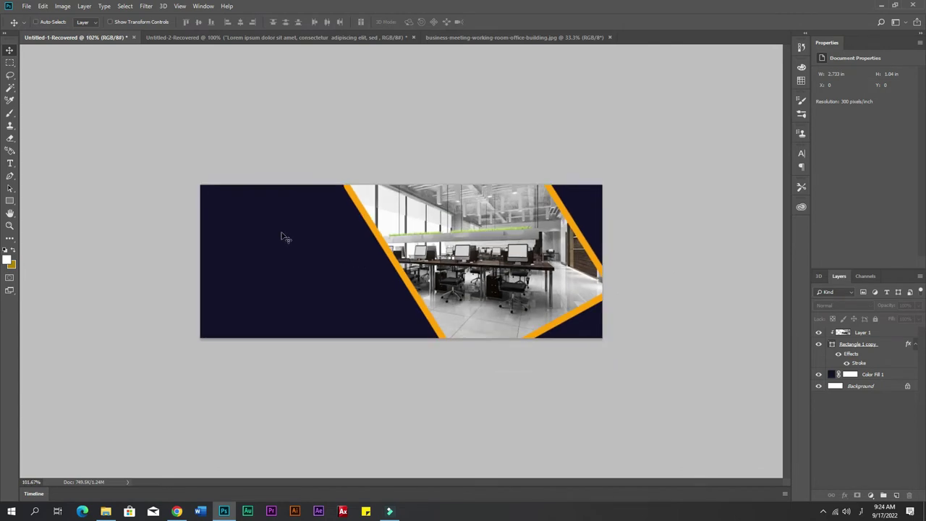
key("ctrl+plus")
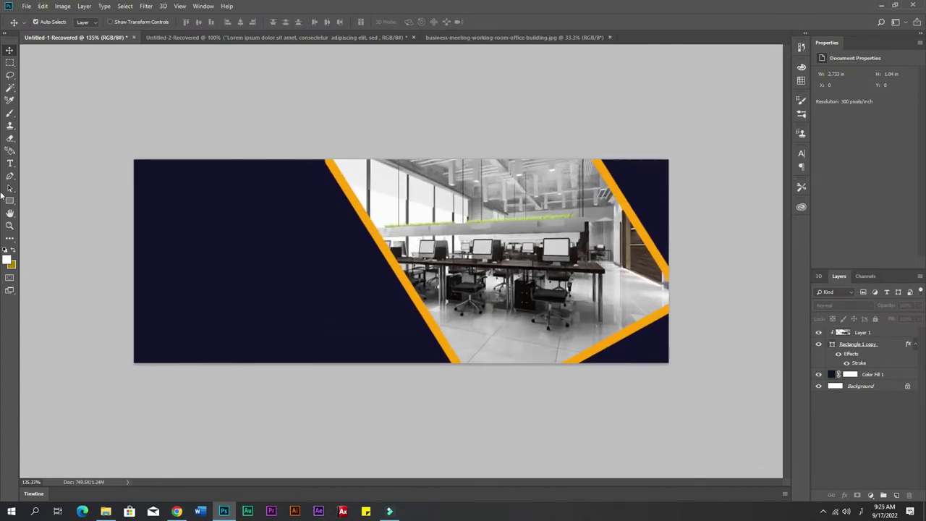
left_click(10, 201)
left_click_drag(118, 216, 176, 273)
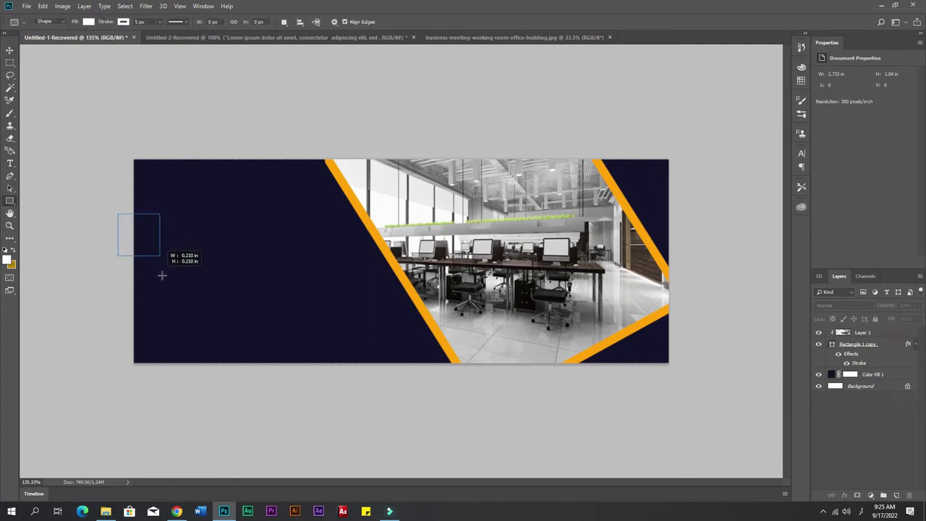
left_click(10, 51)
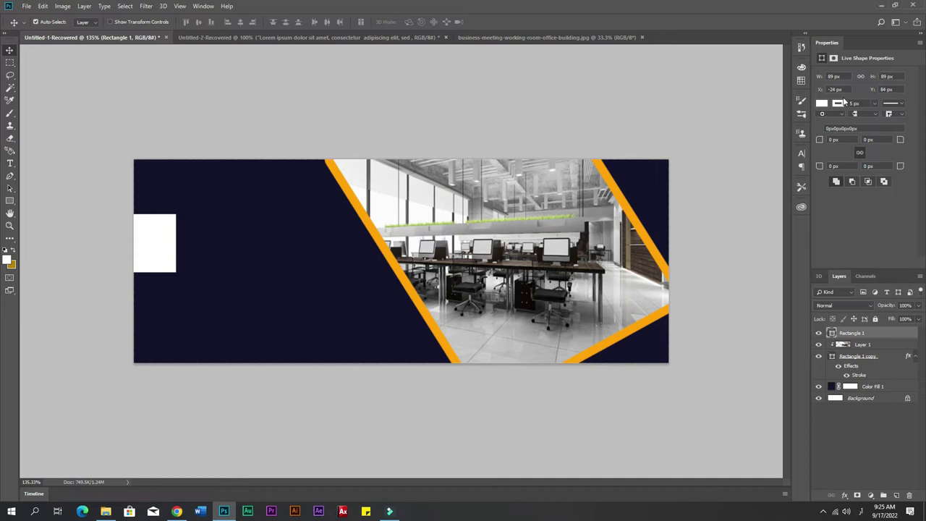
left_click(840, 103)
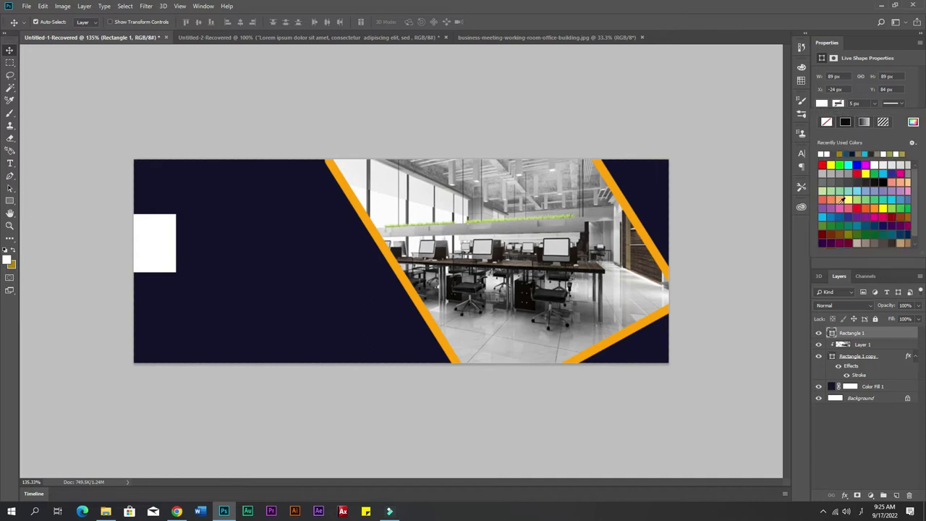
double_click(831, 333)
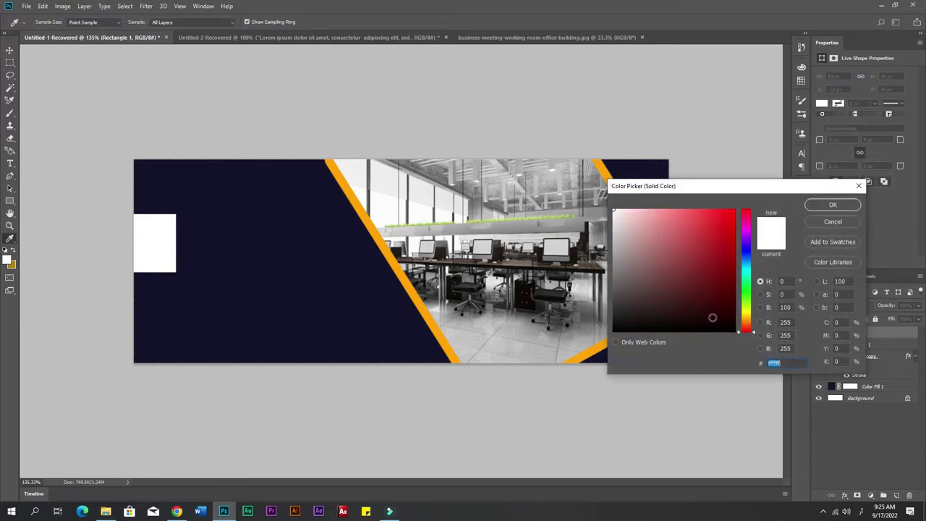
left_click(590, 342)
left_click(833, 205)
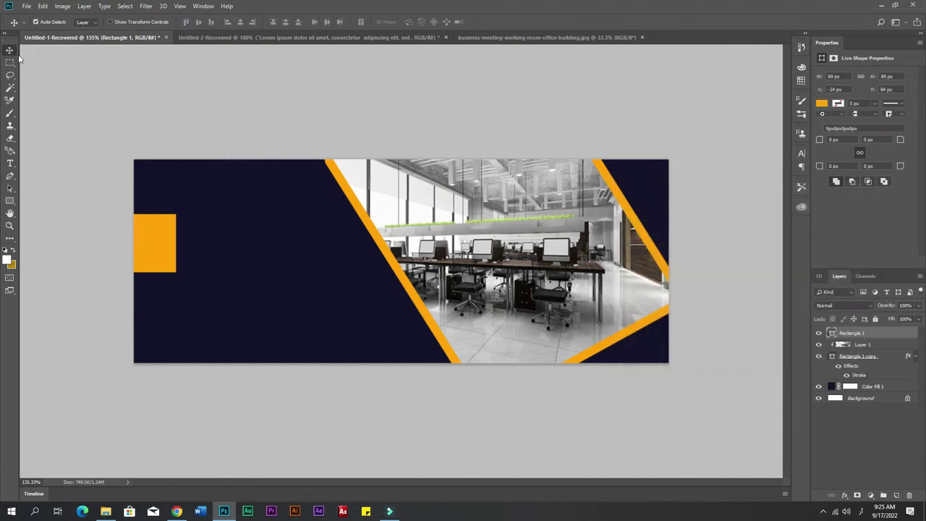
Step: Rotate the orange square about -41° into the banner's top-left corner
key("ctrl+t")
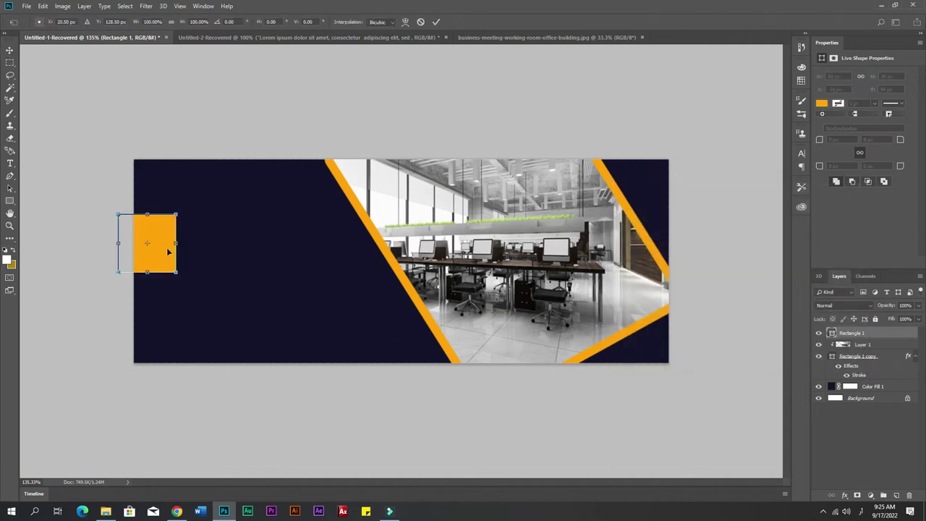
left_click_drag(167, 252, 178, 185)
left_click_drag(207, 155, 193, 109)
mouse_move(162, 176)
left_mouse_down()
mouse_move(142, 159)
mouse_move(152, 163)
left_mouse_up()
key("Return")
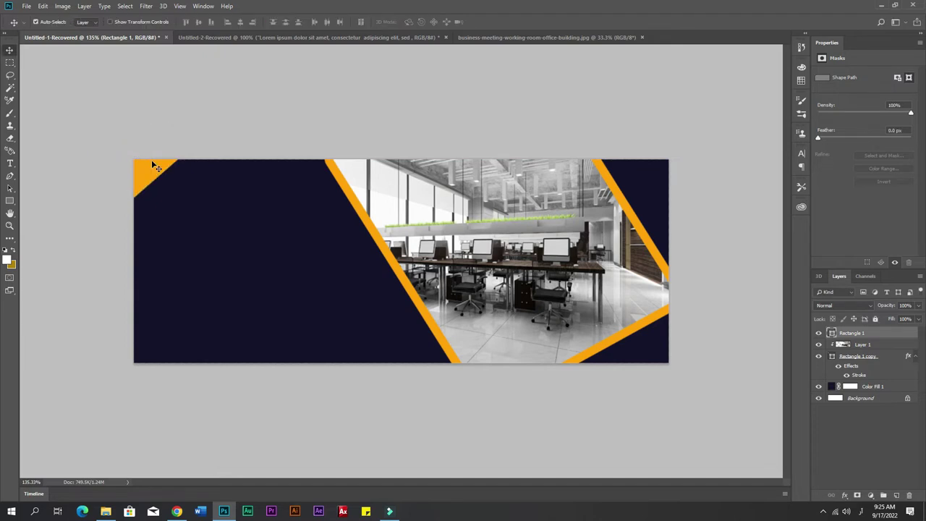
left_click_drag(207, 213, 192, 217)
Step: Drag the BUSINESS BANNER DESIGNE title from Untitled-2 onto the banner's left side
right_click(189, 199)
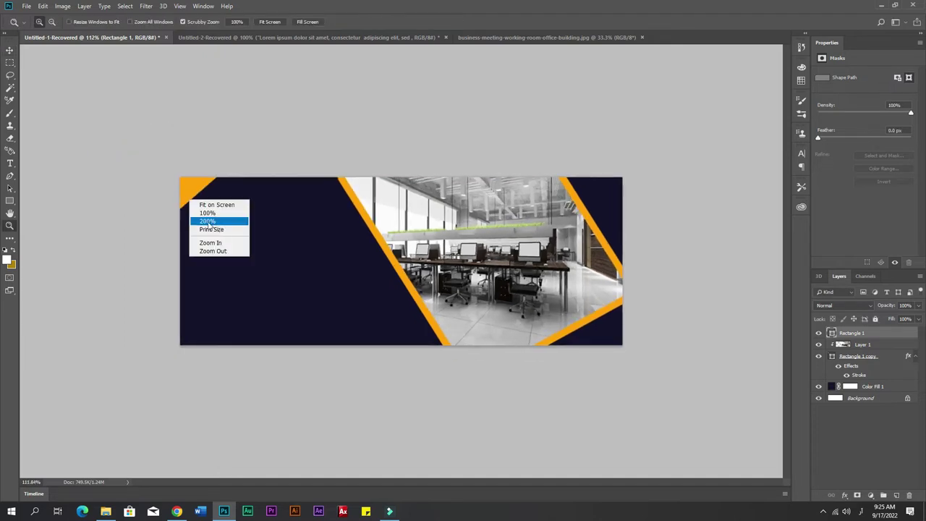
left_click(210, 205)
left_click(242, 37)
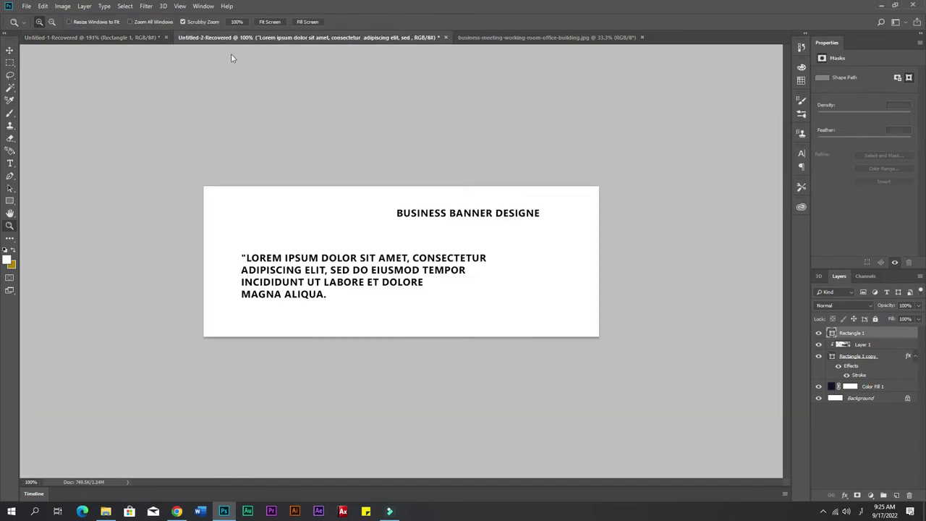
key("v")
mouse_move(420, 220)
left_mouse_down()
mouse_move(100, 41)
mouse_move(144, 264)
mouse_move(191, 270)
left_mouse_up()
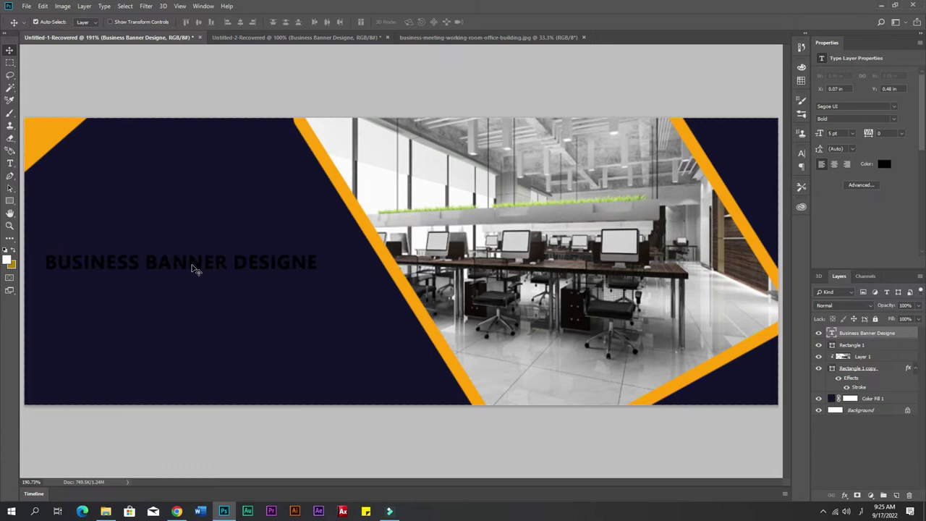
Step: Break the title into two lines, BUSINESS above BANNER DESIGNE, and select both lines
key("t")
left_click(145, 263)
key("Return")
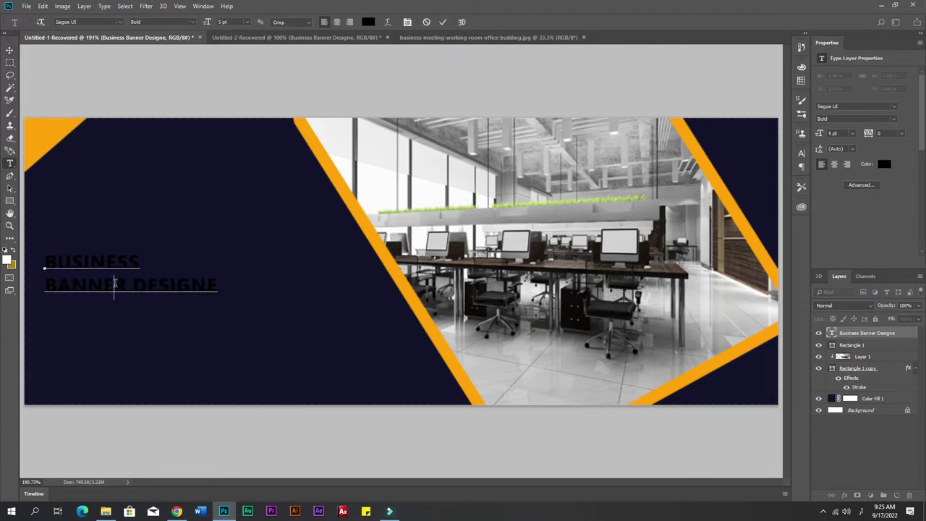
triple_click(114, 284)
double_click(113, 282)
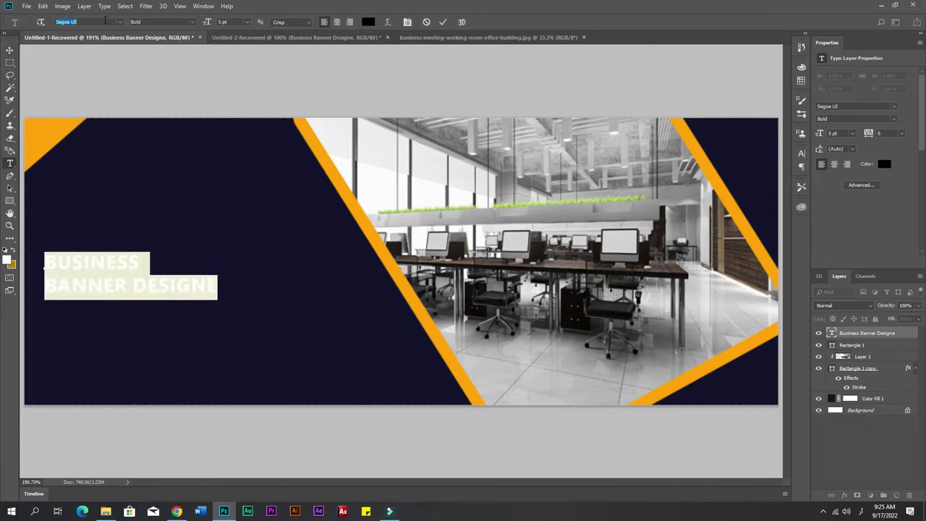
Step: Set the title font to Montserrat, with BUSINESS in Regular weight
type("b")
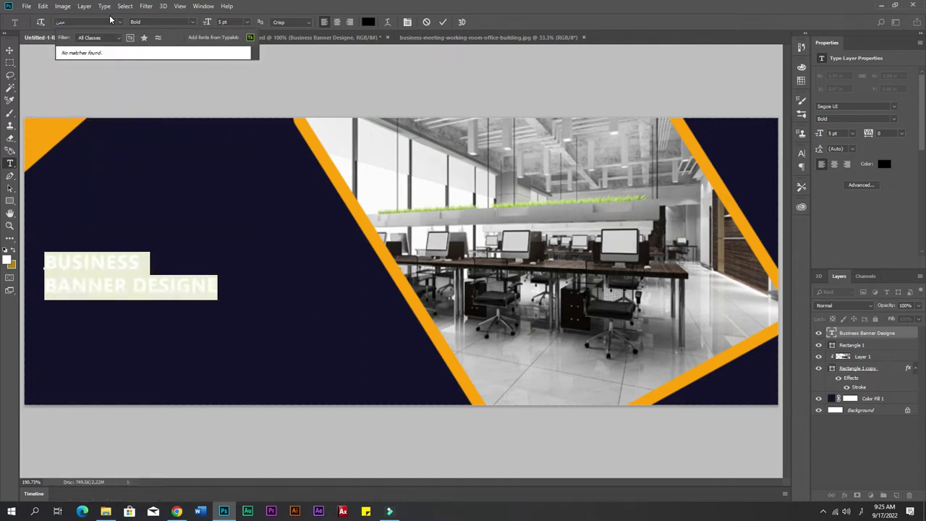
key("BackSpace")
type("m")
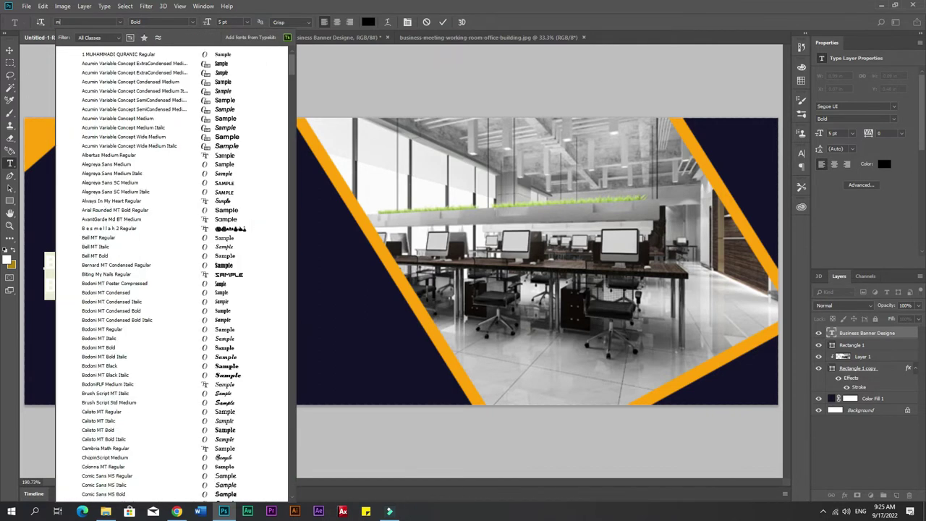
type("o")
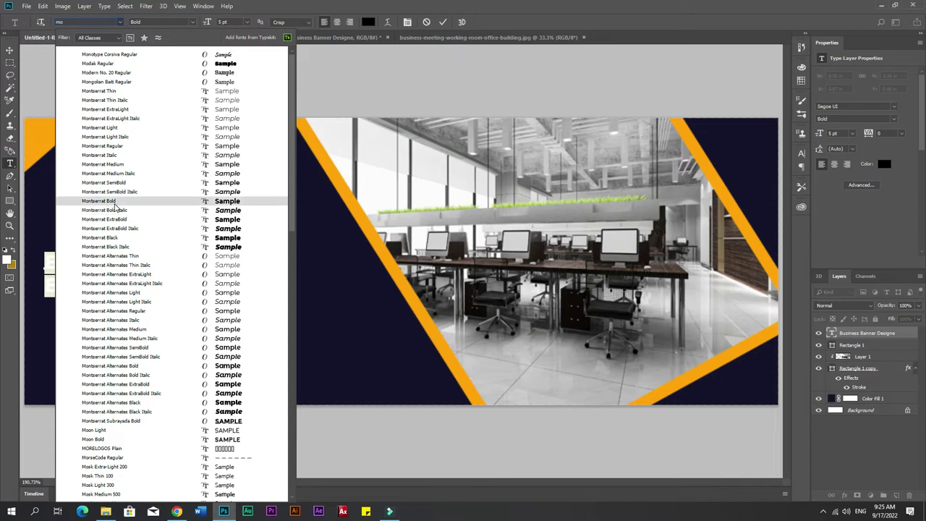
left_click(141, 201)
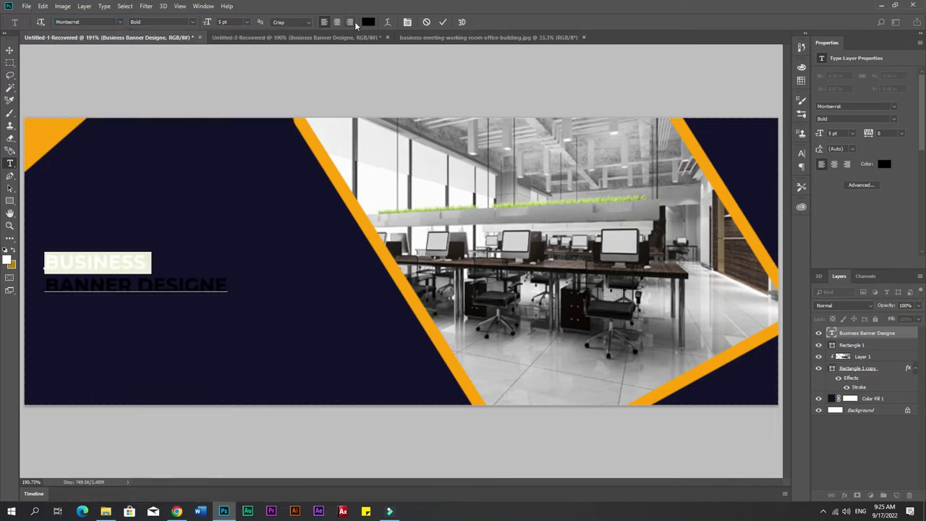
left_click(193, 23)
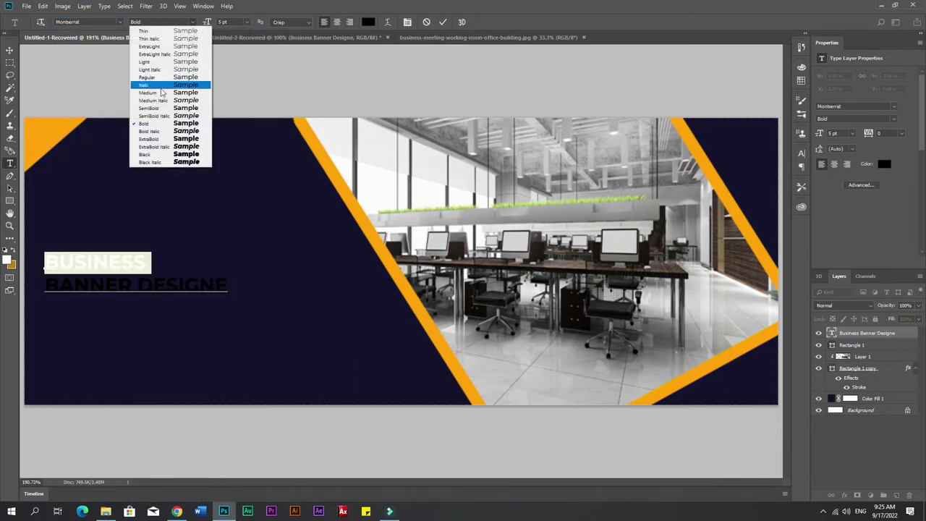
left_click(154, 78)
Step: Colour both title lines white (#ffffff)
left_click(369, 22)
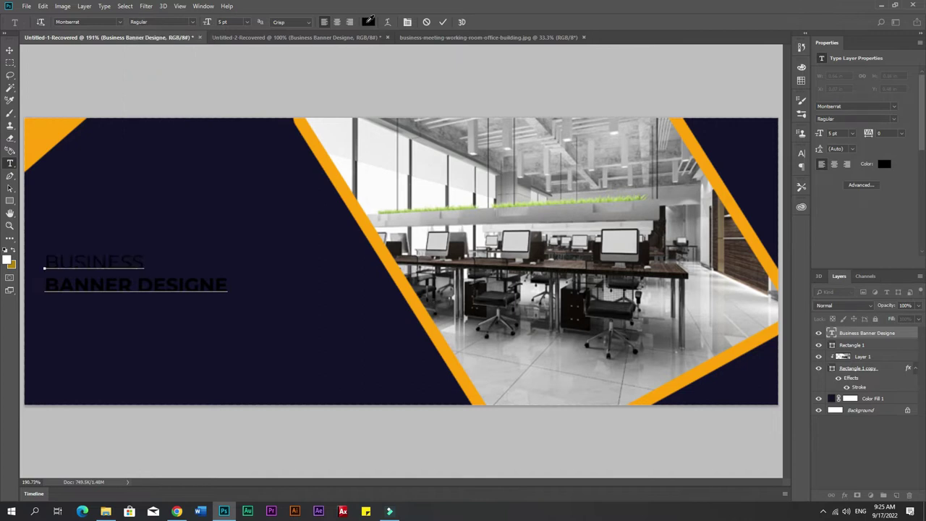
type("ffffff")
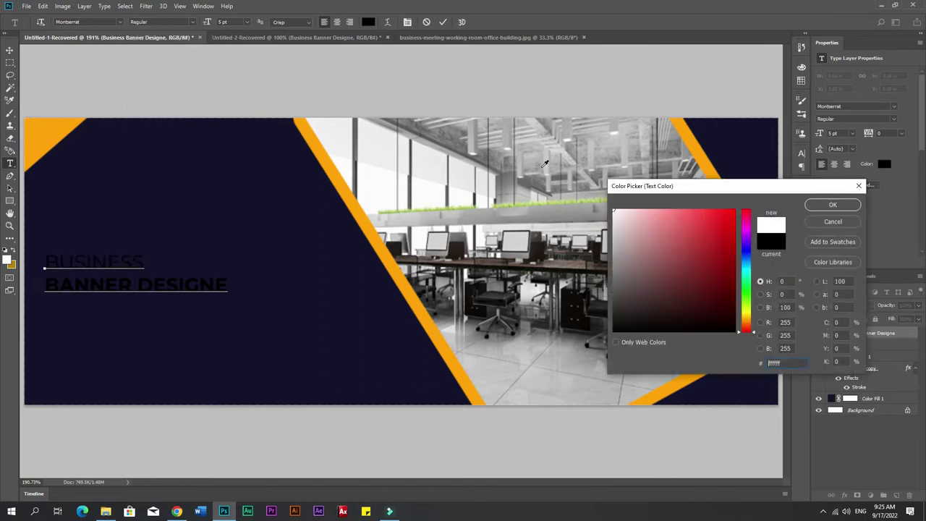
key("Return")
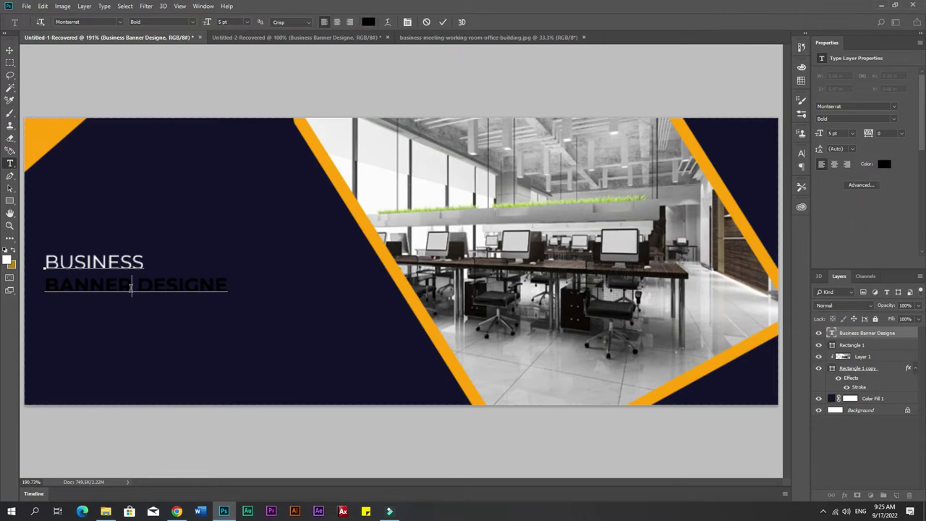
triple_click(130, 282)
left_click(368, 21)
type("ffffff")
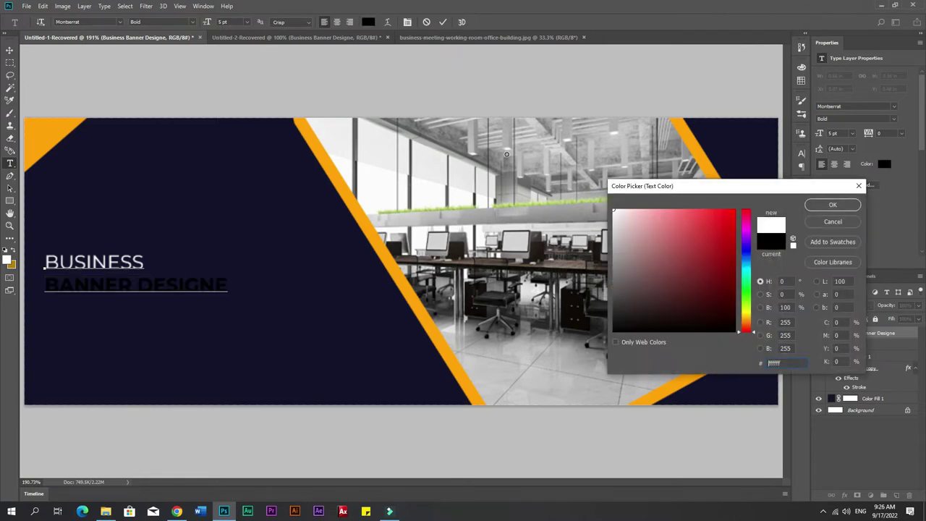
left_click(832, 205)
left_click(10, 50)
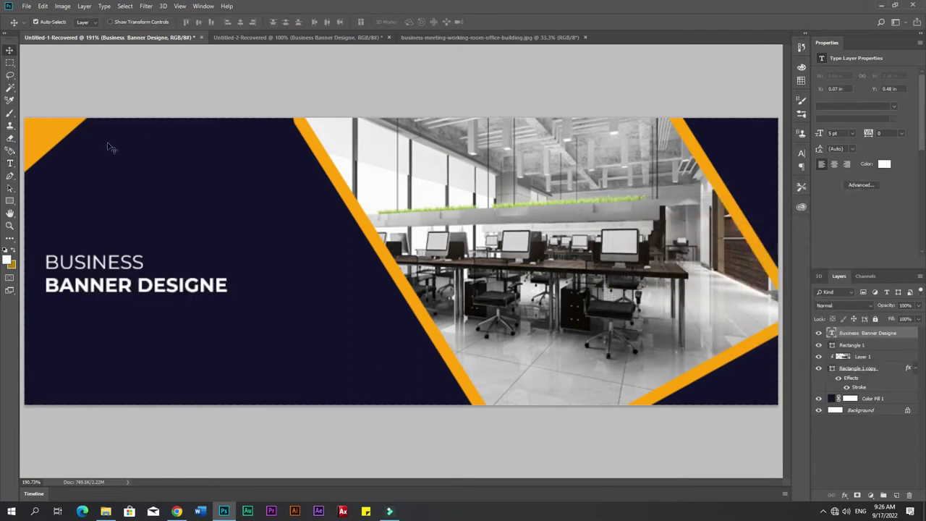
Step: Move the title higher and bring the Lorem ipsum paragraph over from Untitled-2
left_click_drag(126, 290, 144, 210)
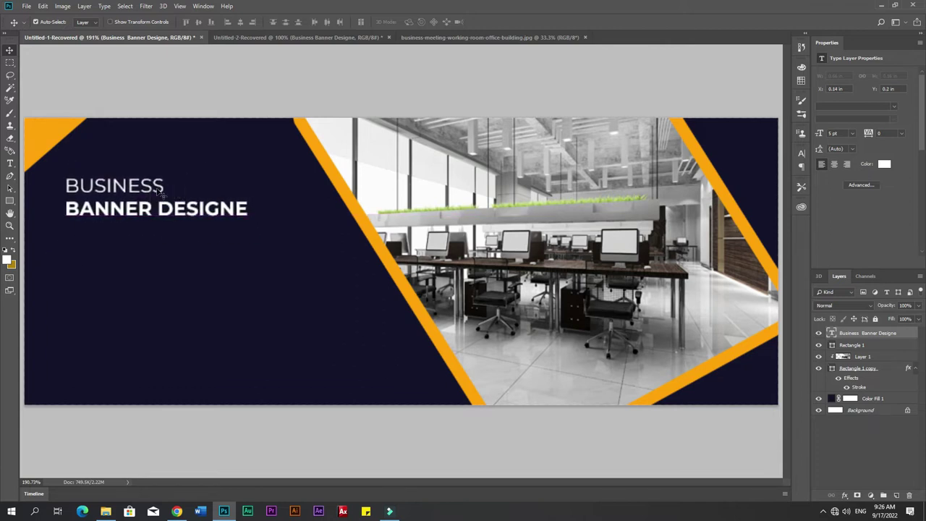
left_click(492, 37)
left_click(297, 37)
mouse_move(315, 276)
left_mouse_down()
mouse_move(88, 291)
mouse_move(235, 319)
left_mouse_up()
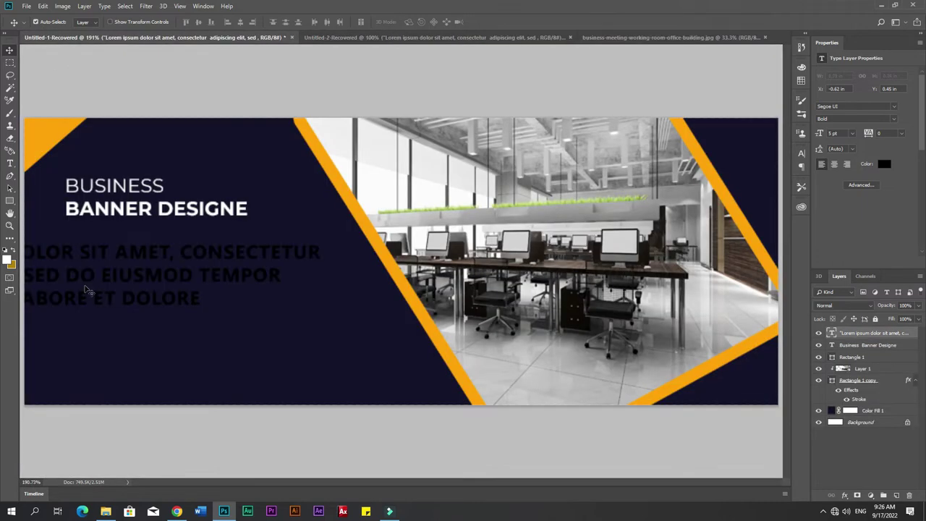
Step: Set the Lorem ipsum paragraph to Montserrat Regular and reposition it on the banner
double_click(235, 320)
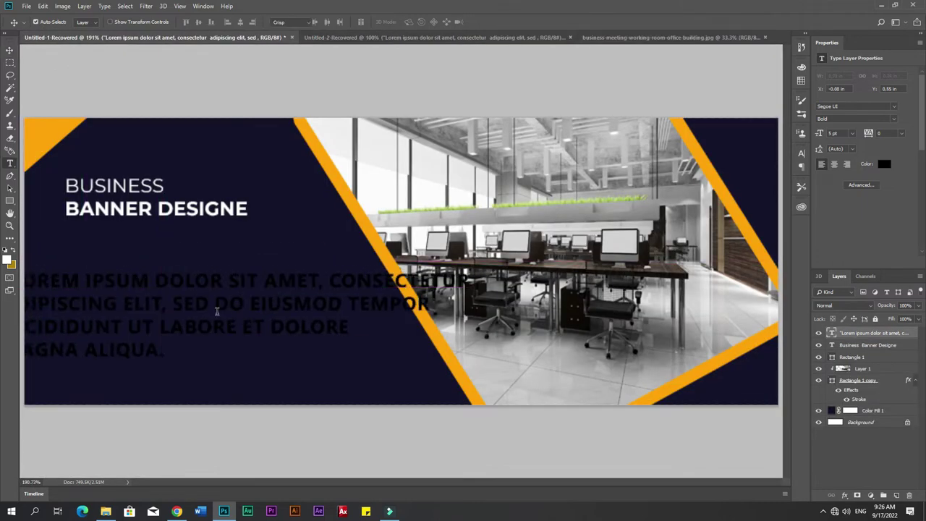
key("ctrl+a")
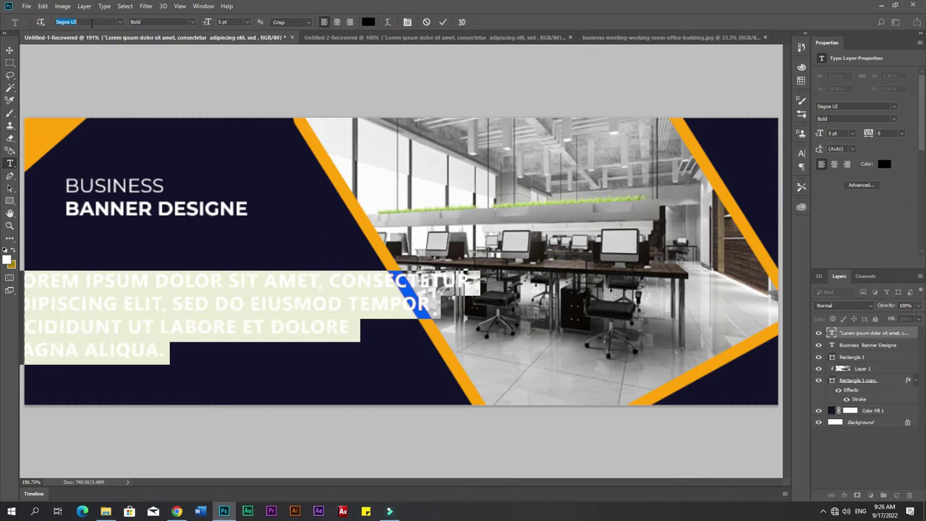
type("Mon")
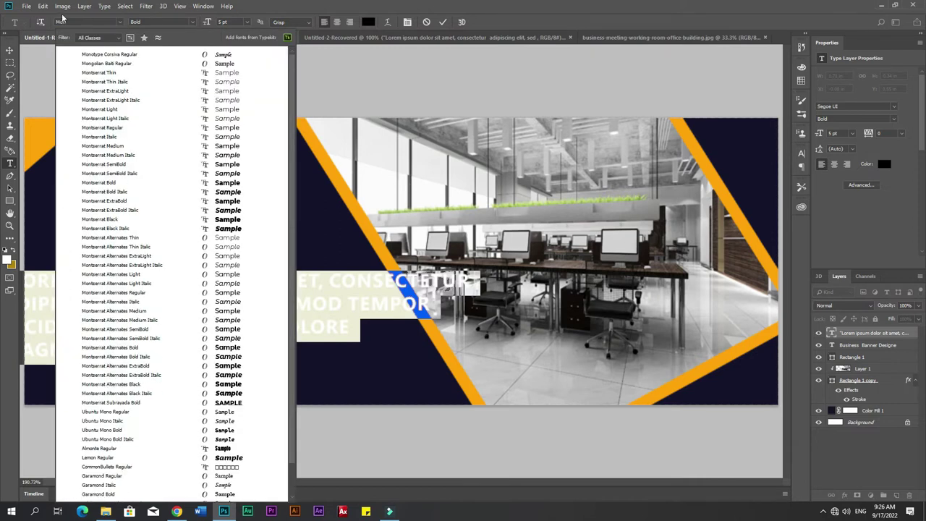
left_click(116, 182)
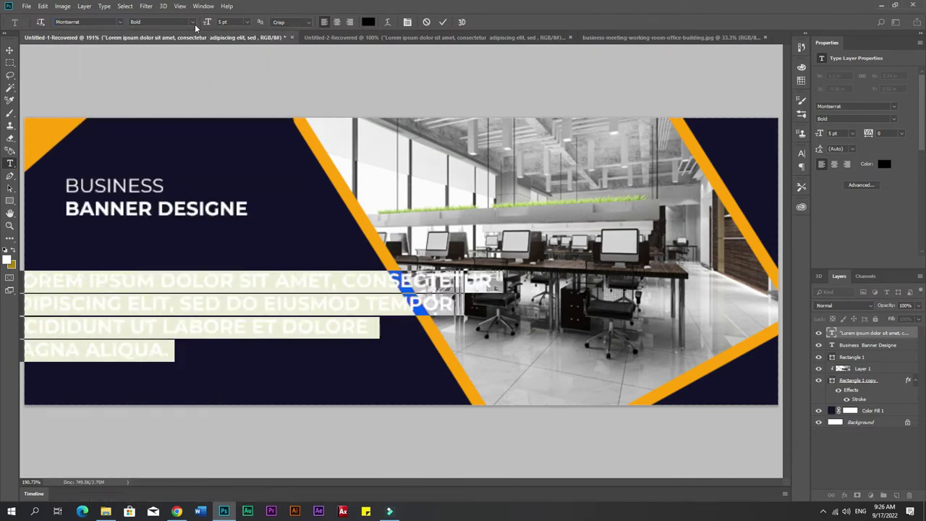
left_click(193, 23)
left_click(167, 80)
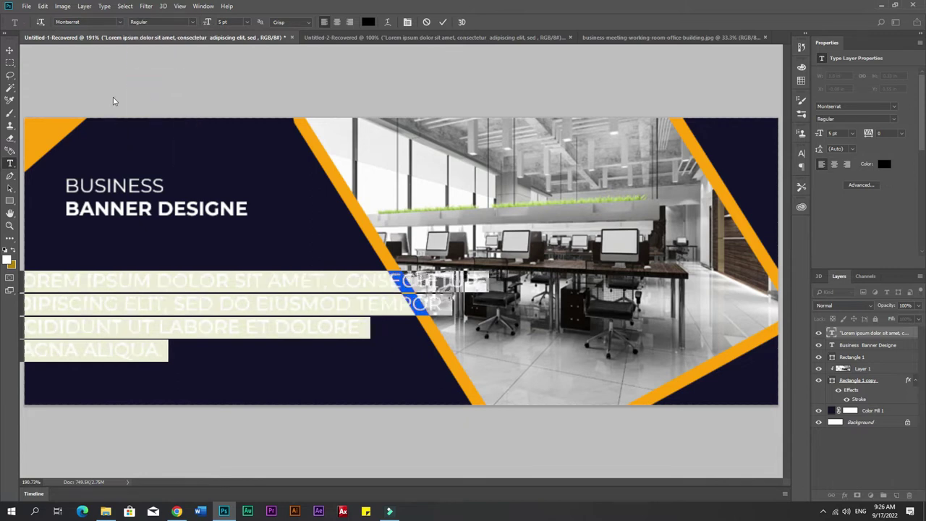
left_click(9, 50)
left_click_drag(209, 298, 165, 294)
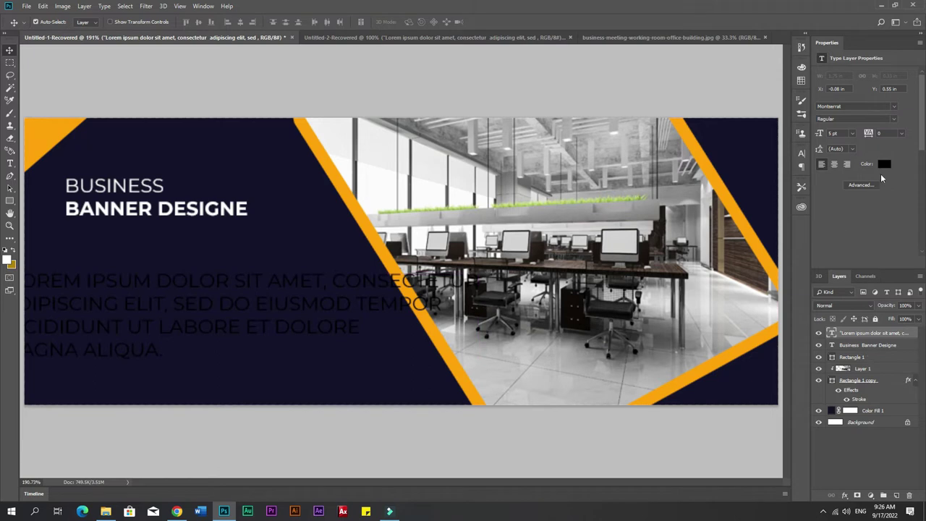
Step: Make the Lorem ipsum paragraph white (#ffffff)
left_click(884, 165)
type("ffffff")
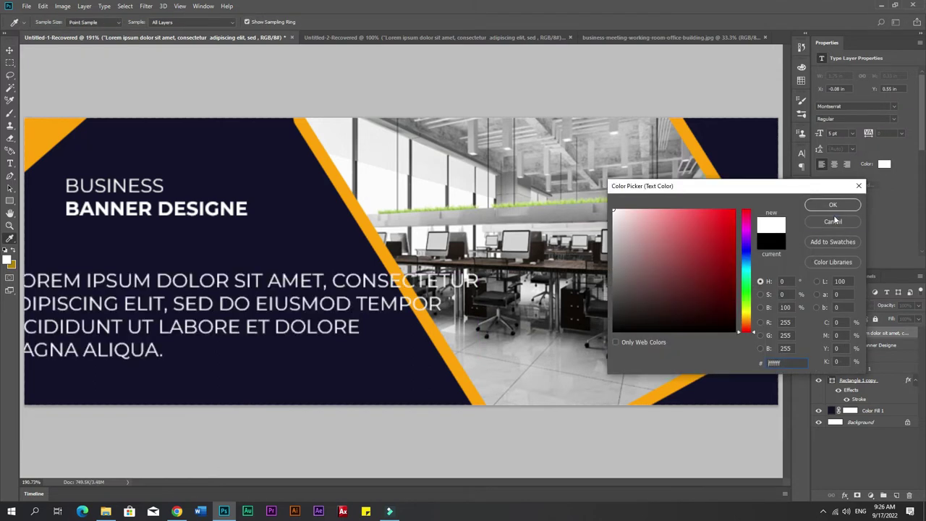
left_click(834, 220)
key("ctrl+t")
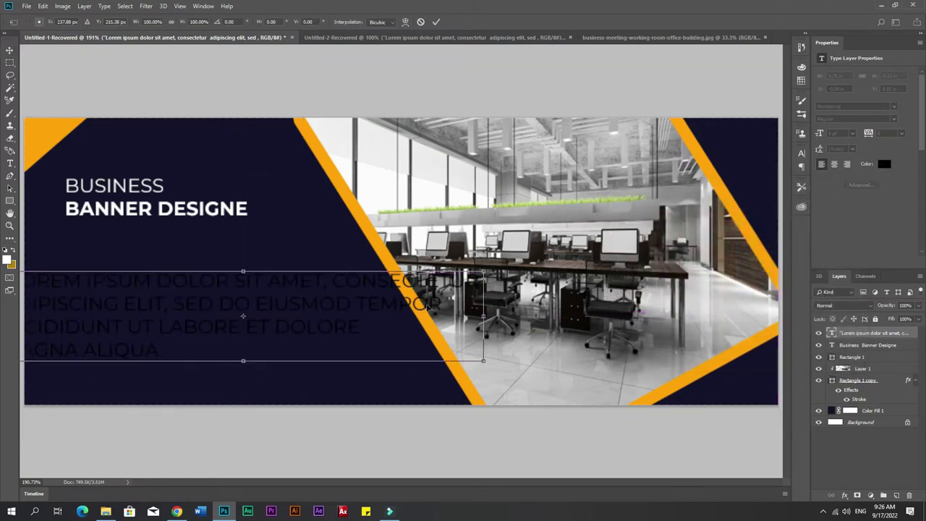
key("Return")
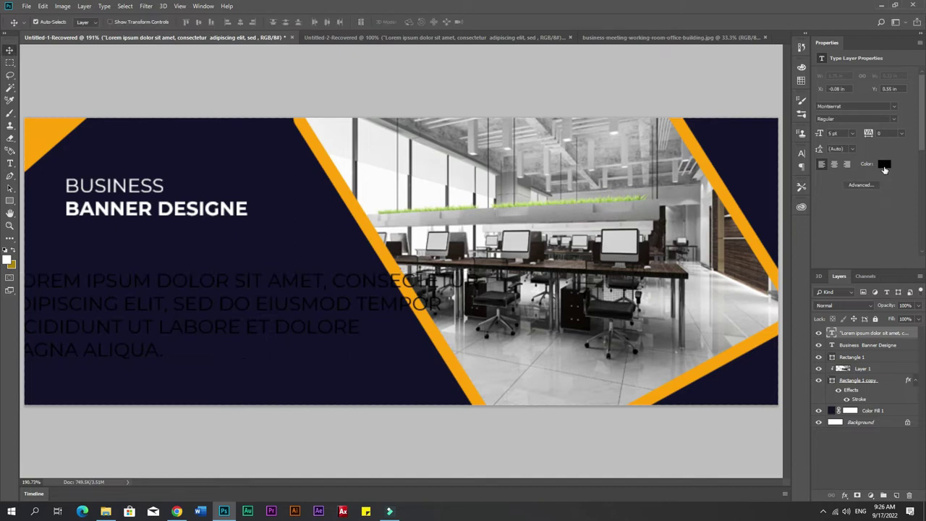
left_click(885, 164)
type("ffffff")
left_click(848, 207)
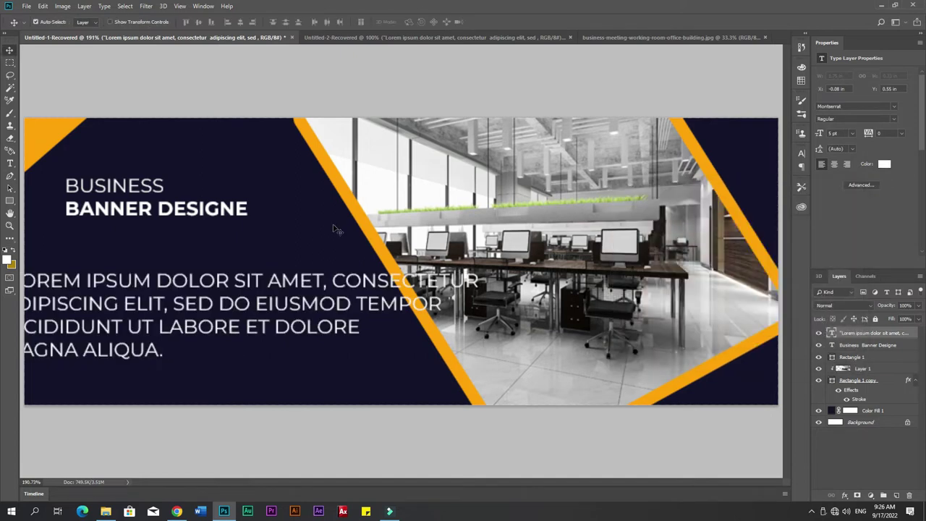
Step: Shrink the paragraph to about 35%, place it under the heading, and turn off All Caps
key("ctrl+t")
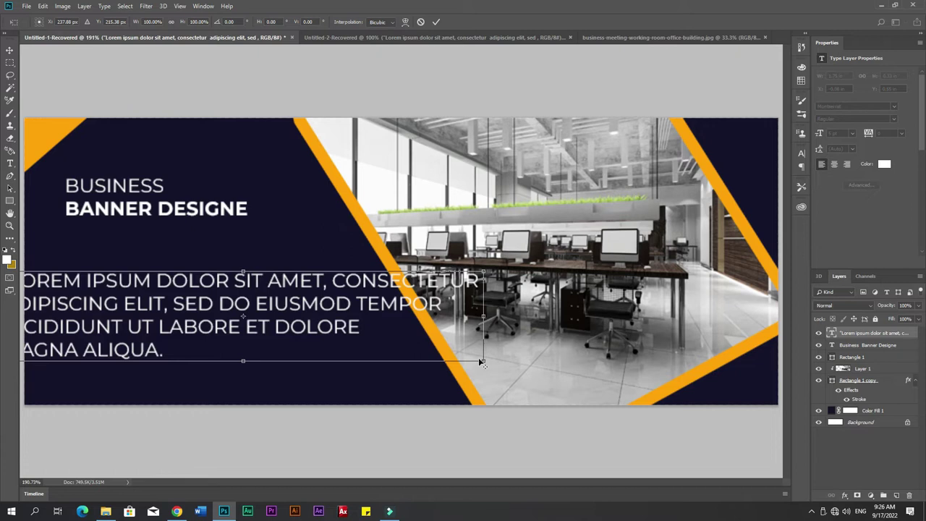
left_click_drag(485, 360, 332, 310)
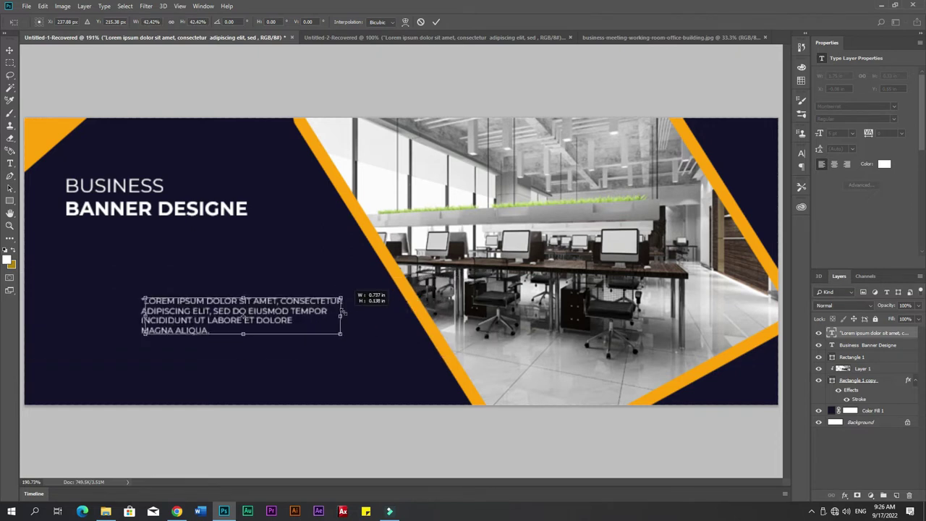
left_click_drag(266, 318, 171, 258)
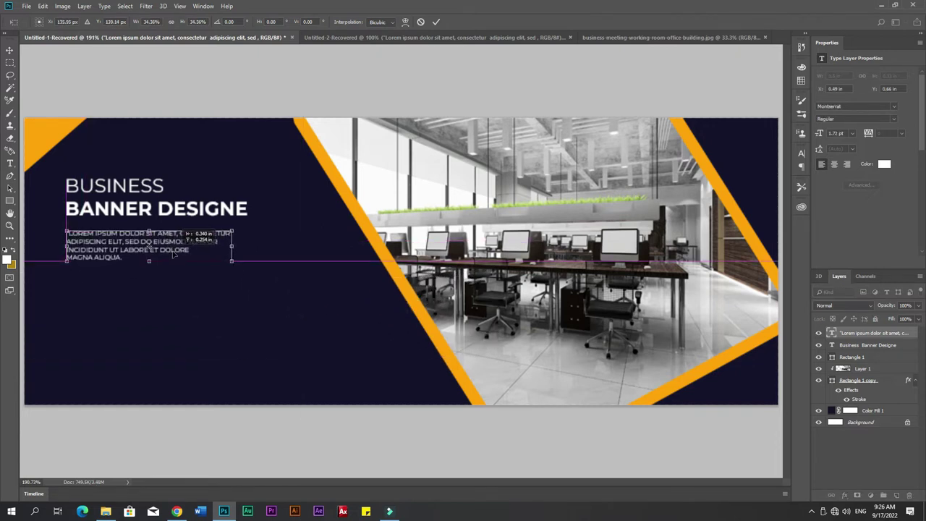
key("Return")
left_click(800, 155)
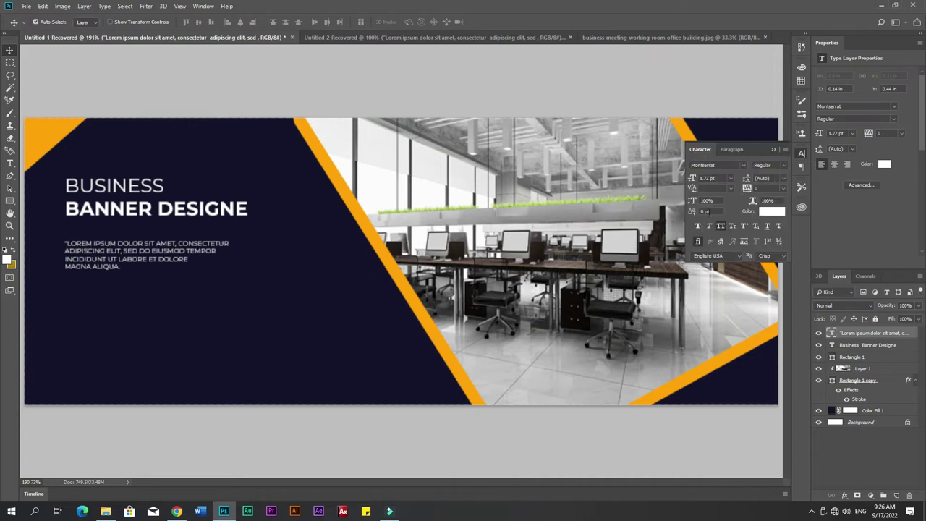
left_click(721, 227)
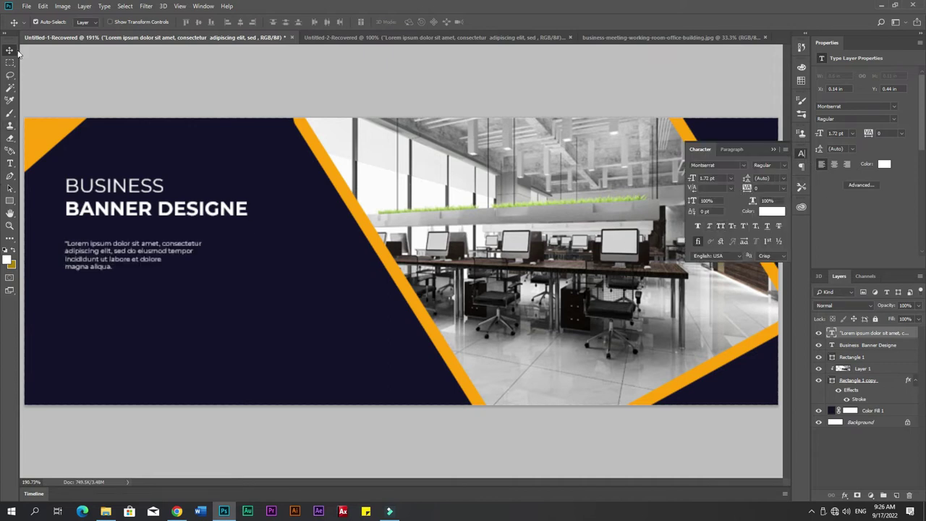
left_click_drag(150, 251, 151, 246)
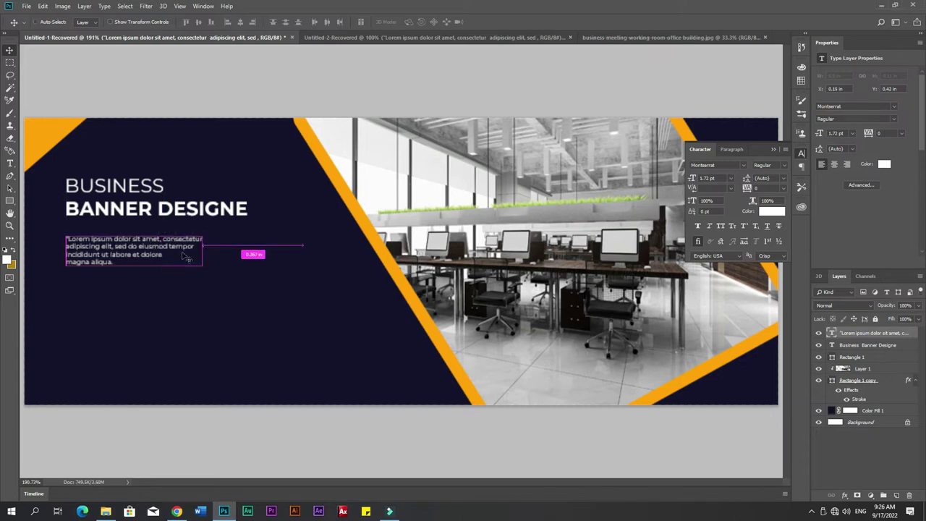
Step: Enlarge the paragraph to about 121% and move it closer to the heading
key("ctrl+t")
left_click_drag(205, 268, 231, 282)
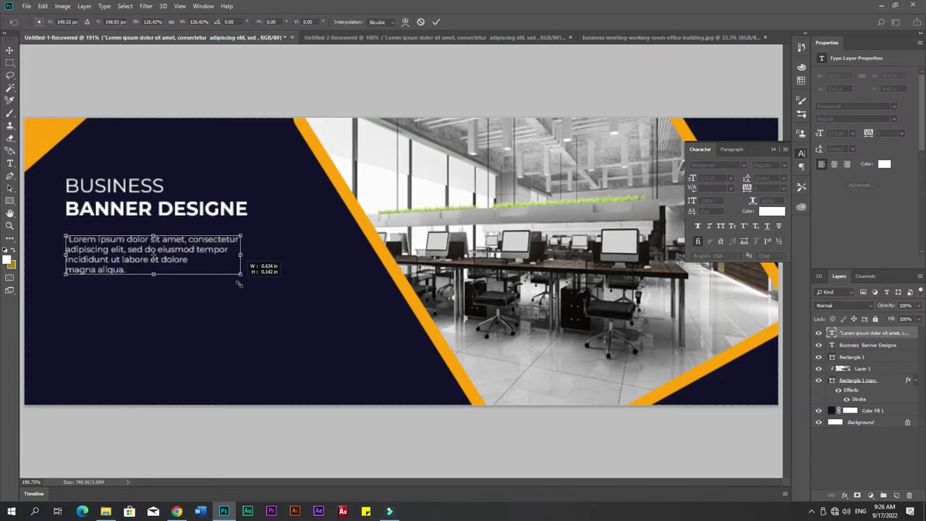
key("Return")
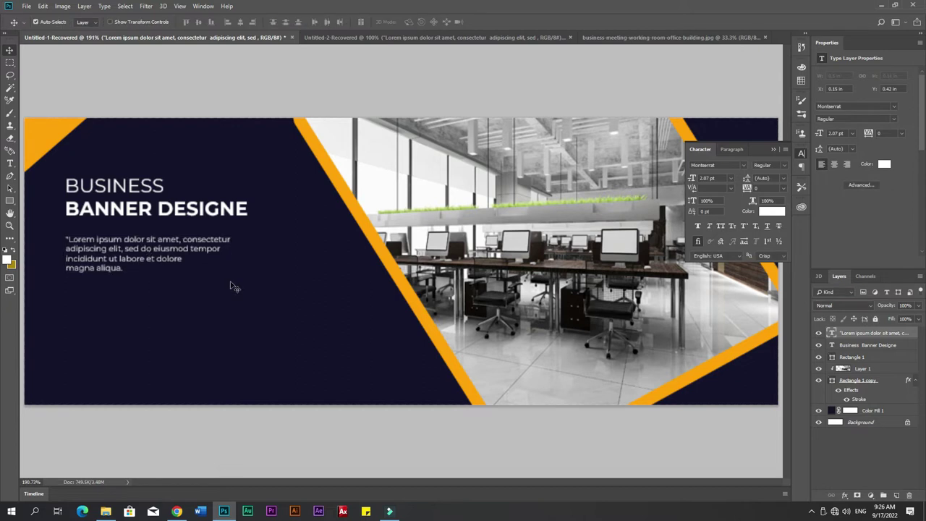
left_click_drag(121, 249, 119, 244)
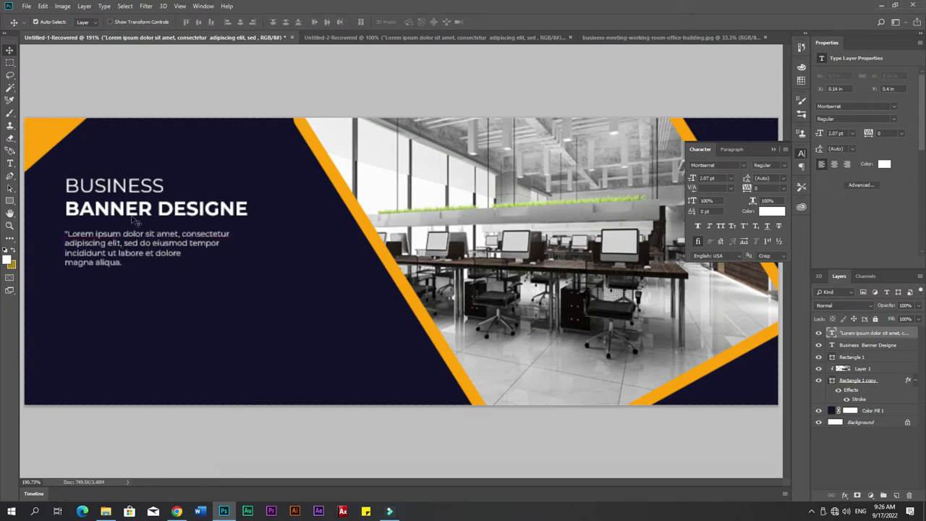
Step: Scale the title and paragraph up together
left_click(123, 216)
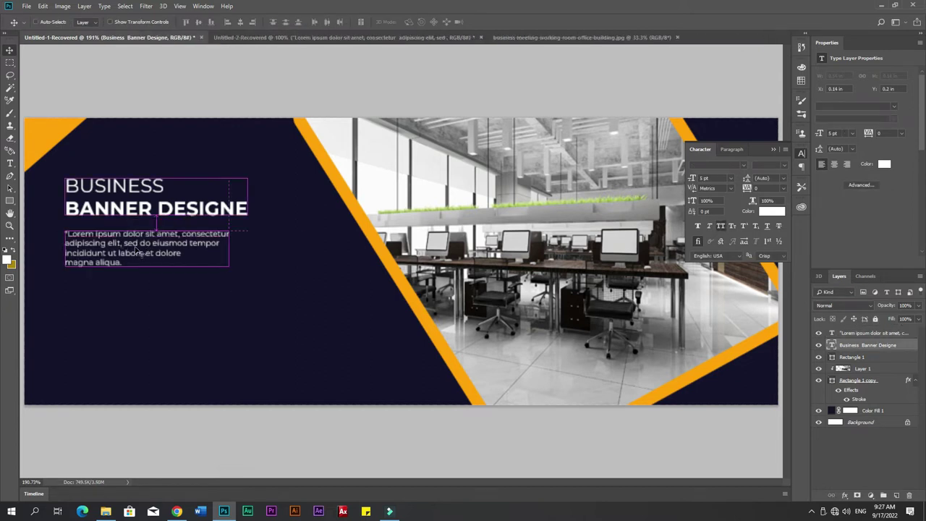
key("ctrl+t")
key("Return")
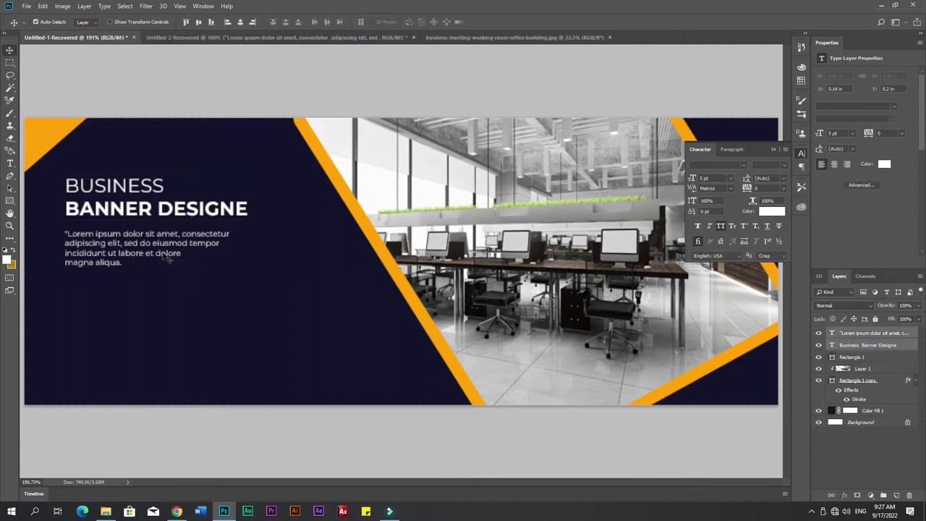
key("ctrl+t")
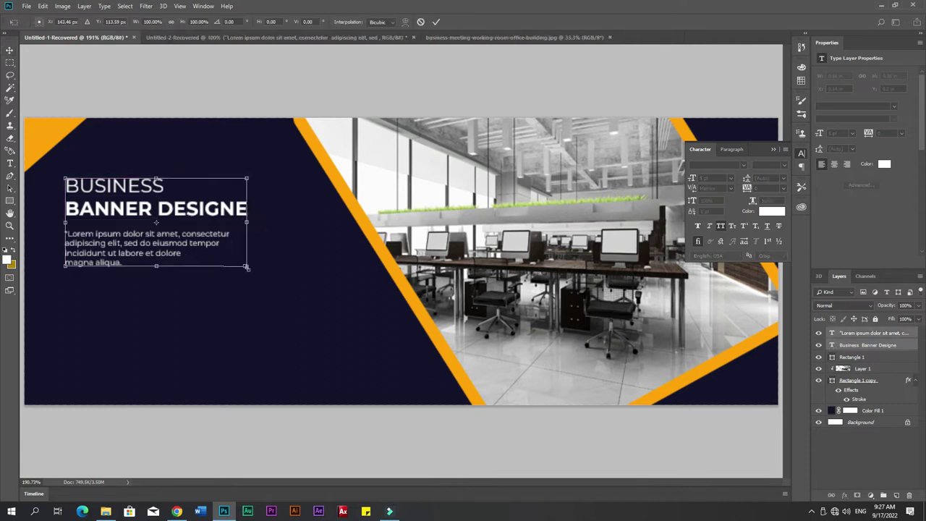
left_click_drag(246, 267, 316, 303)
key("Return")
left_click(282, 314)
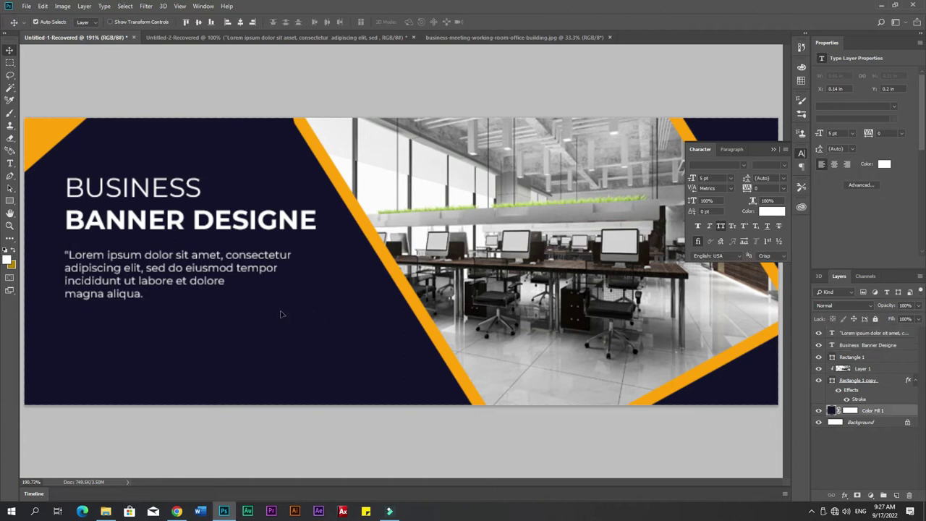
Step: Draw a thin rectangle line beneath the heading and fill it orange #ffa200
right_click(15, 205)
left_click(51, 203)
left_click_drag(65, 238, 258, 239)
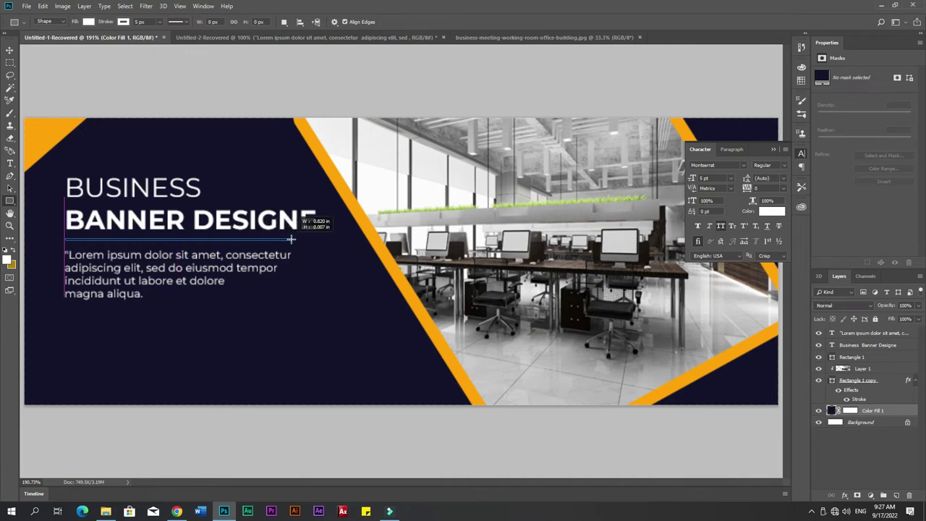
left_click_drag(259, 240, 293, 239)
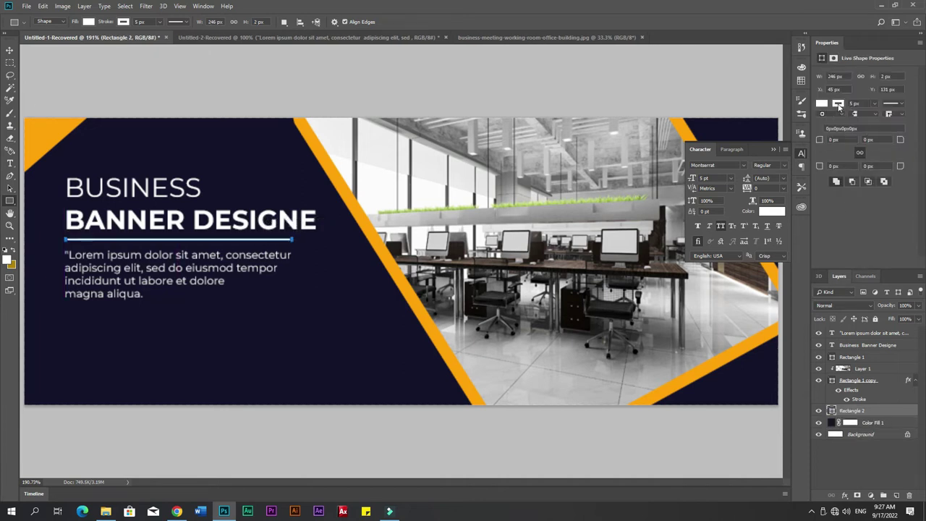
left_click(839, 105)
left_click(832, 411)
double_click(832, 411)
left_click(417, 297)
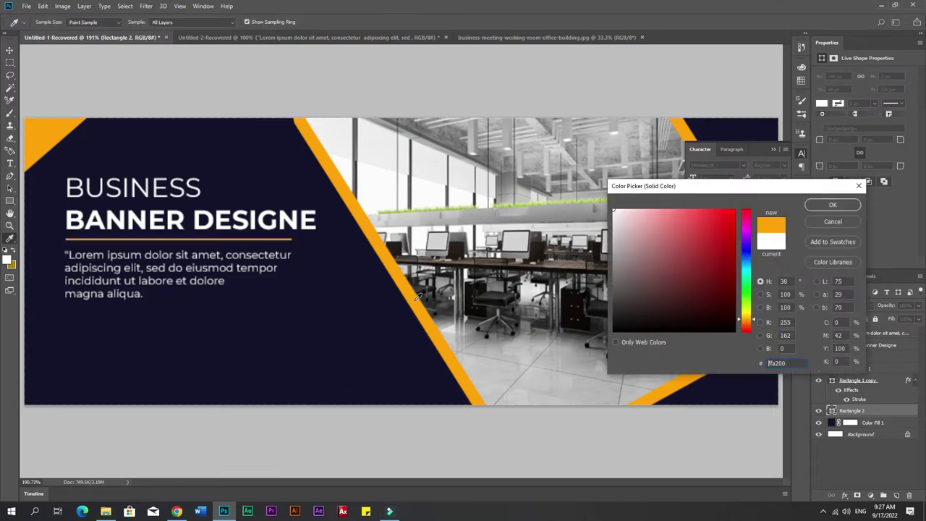
left_click(833, 205)
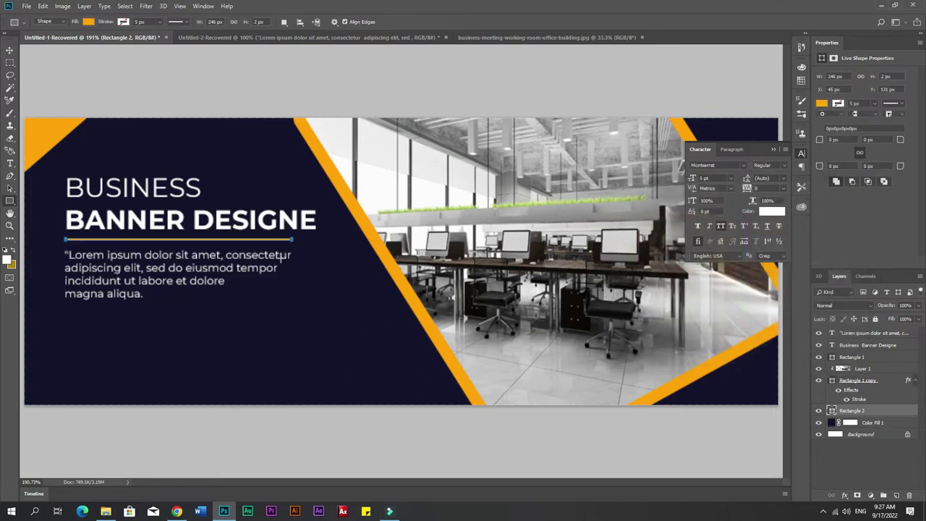
Step: Trim the orange underline's left end slightly to 244 × 2 px
left_click(10, 50)
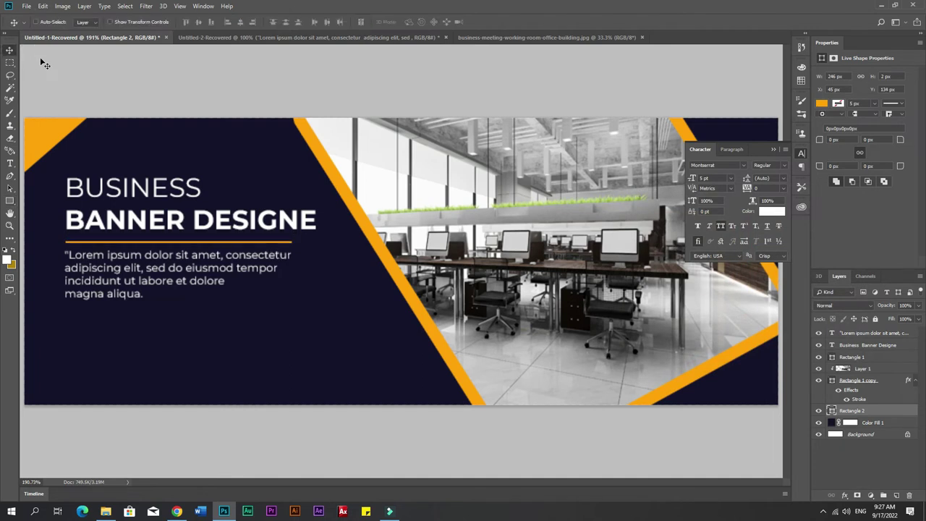
key("ctrl+t")
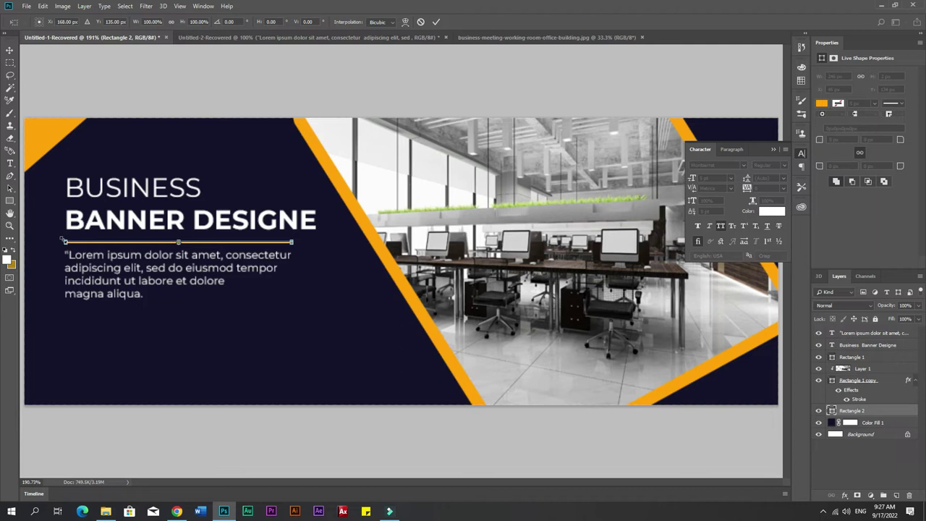
left_click_drag(64, 242, 66, 243)
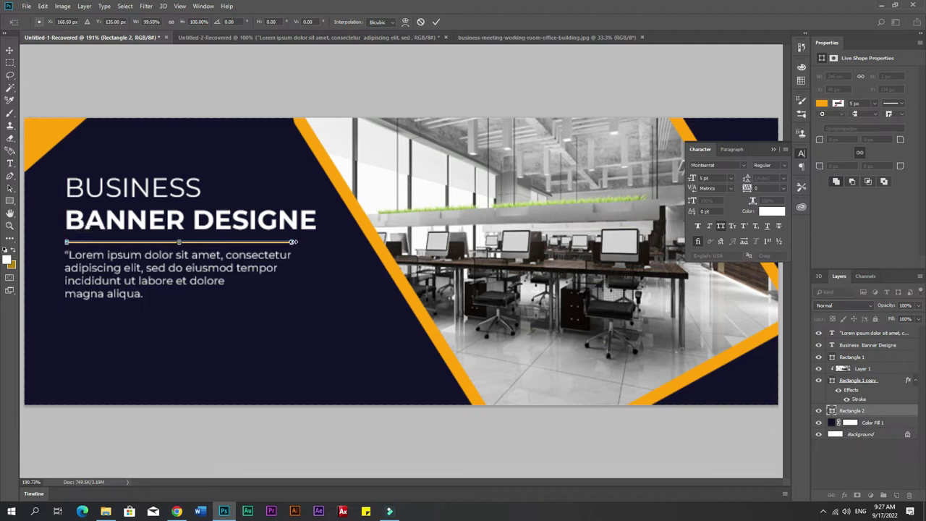
key("Return")
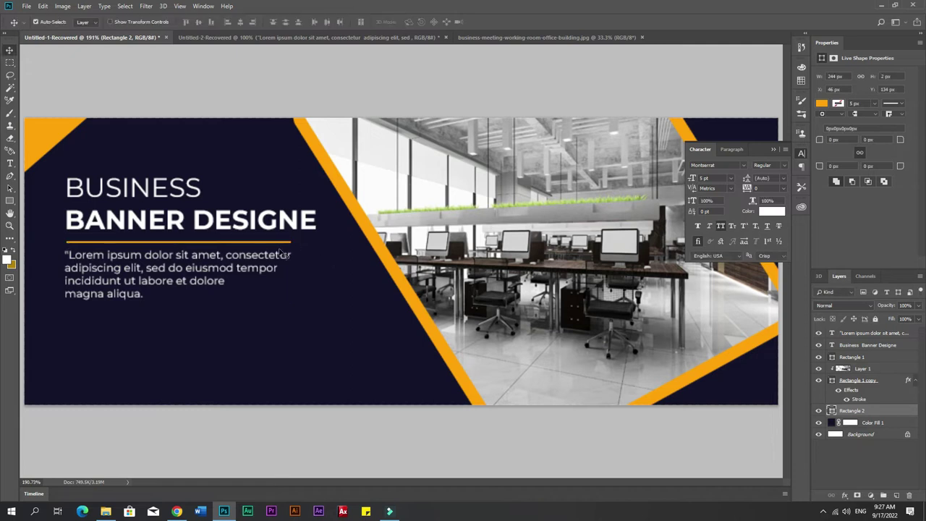
Step: Left-align the heading with the paragraph and nudge heading, line and text down
left_click(144, 270, "shift")
left_click(131, 225, "shift")
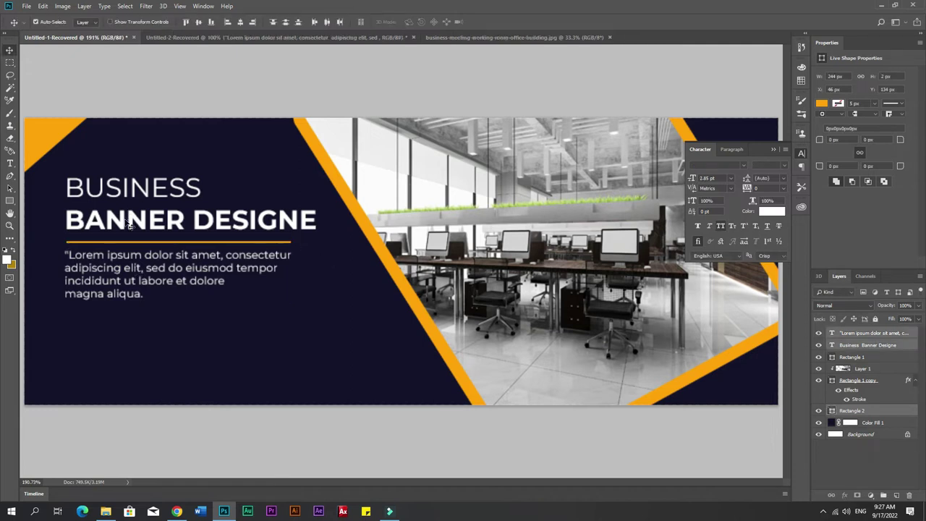
left_click(227, 22)
left_click(226, 337)
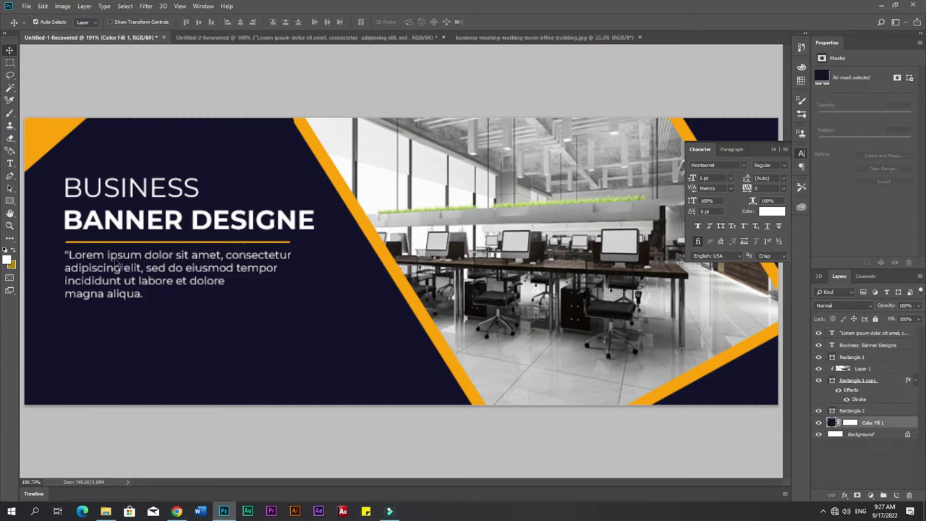
left_click(141, 253)
left_click(144, 243, "shift")
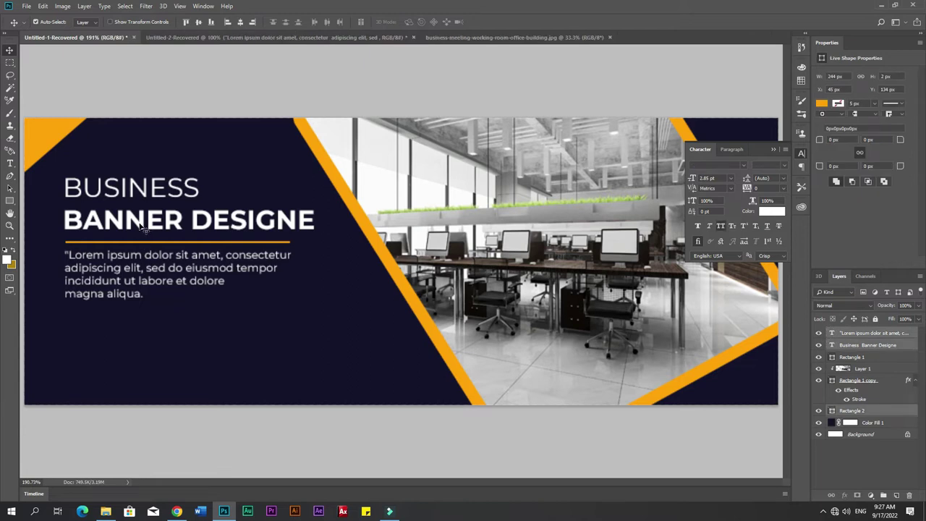
key("Down")
key("Down")
left_click(232, 357)
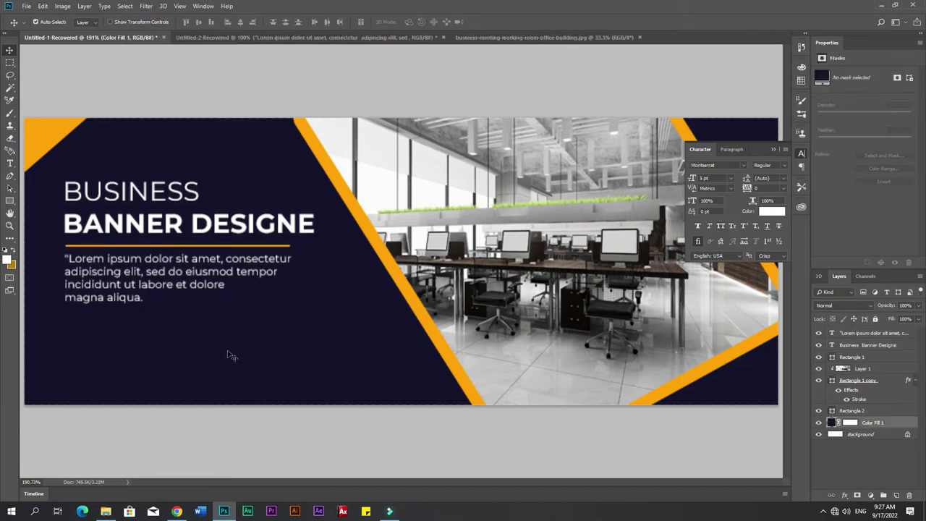
left_click(773, 150)
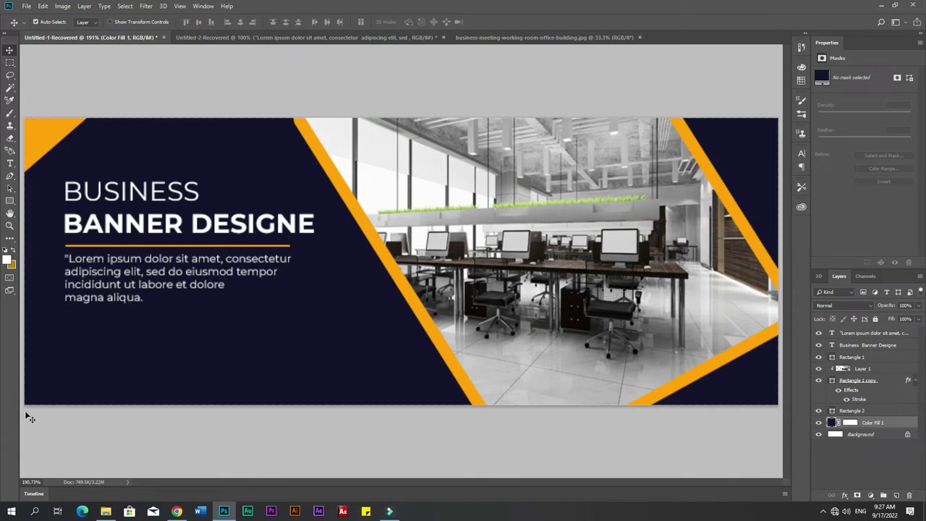
Step: Draw a small circle at the banner's bottom-left
left_click(10, 201)
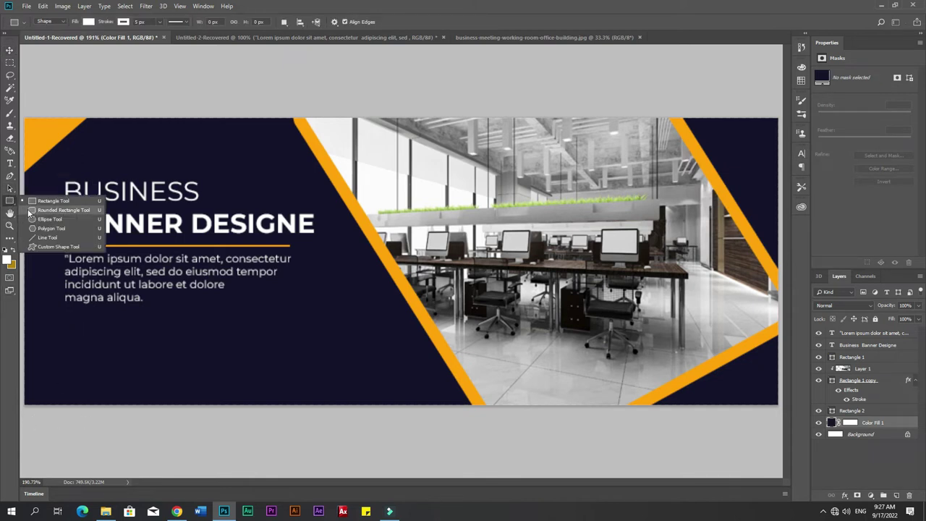
left_click(41, 220)
left_click_drag(64, 367, 99, 391)
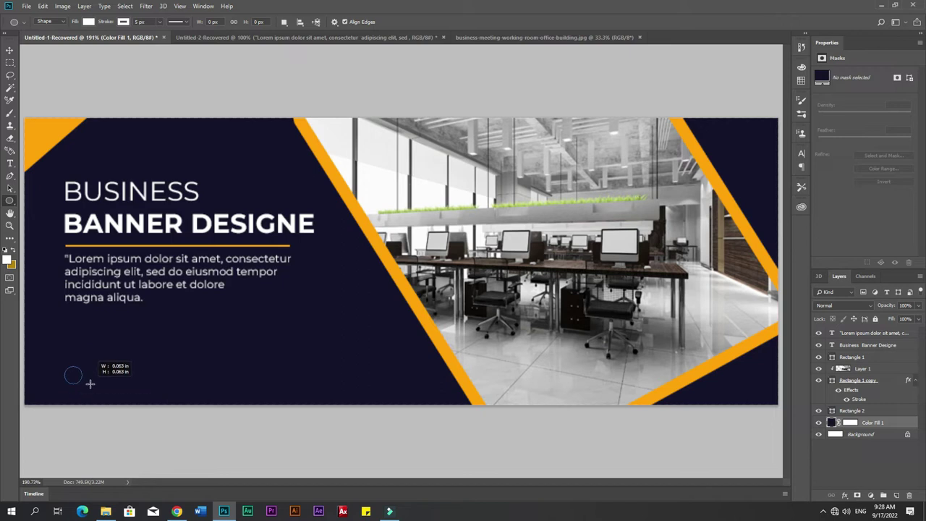
left_click(9, 49)
Step: Fill the circle with the stripe's orange and remove its outline
double_click(832, 424)
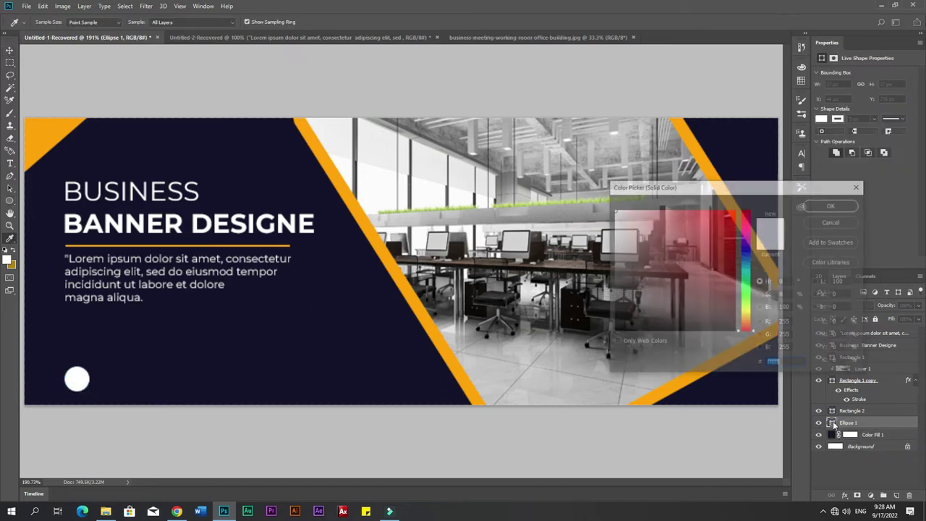
left_click(434, 326)
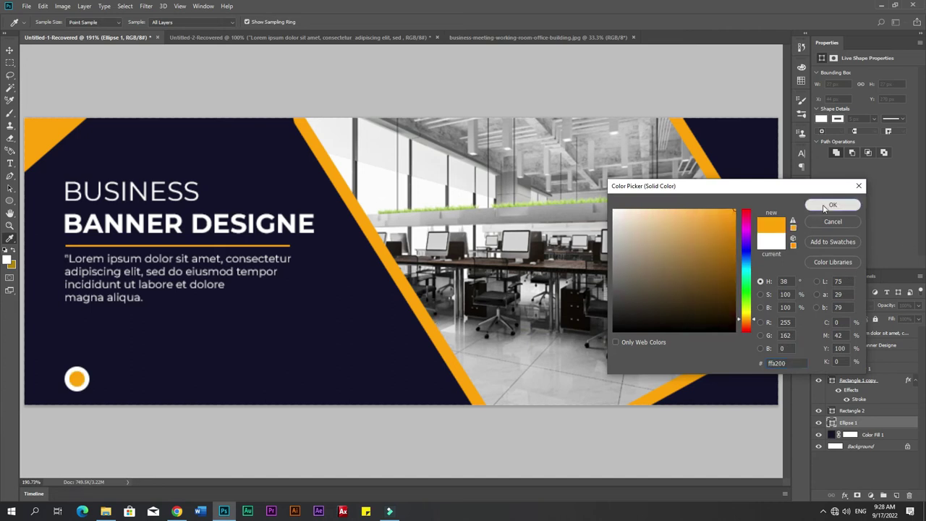
left_click(833, 204)
left_click(838, 119)
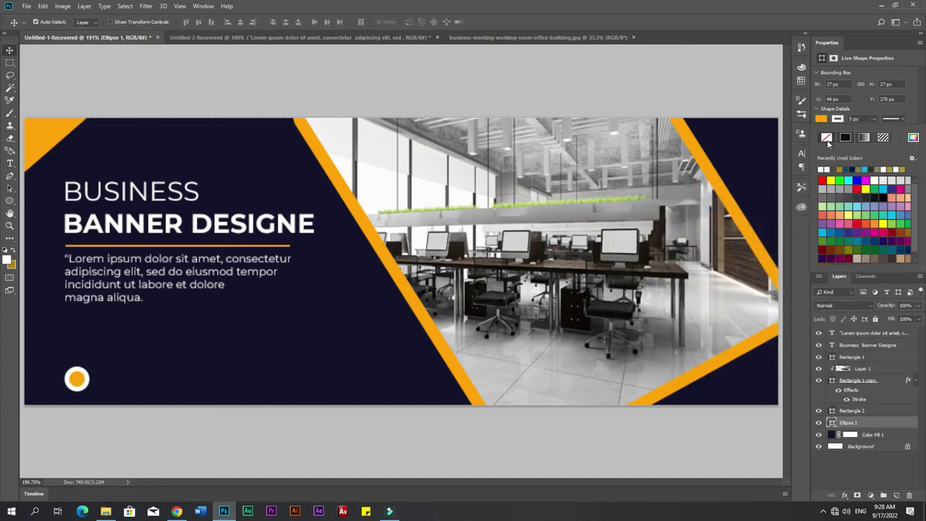
left_click(828, 139)
left_click(9, 50)
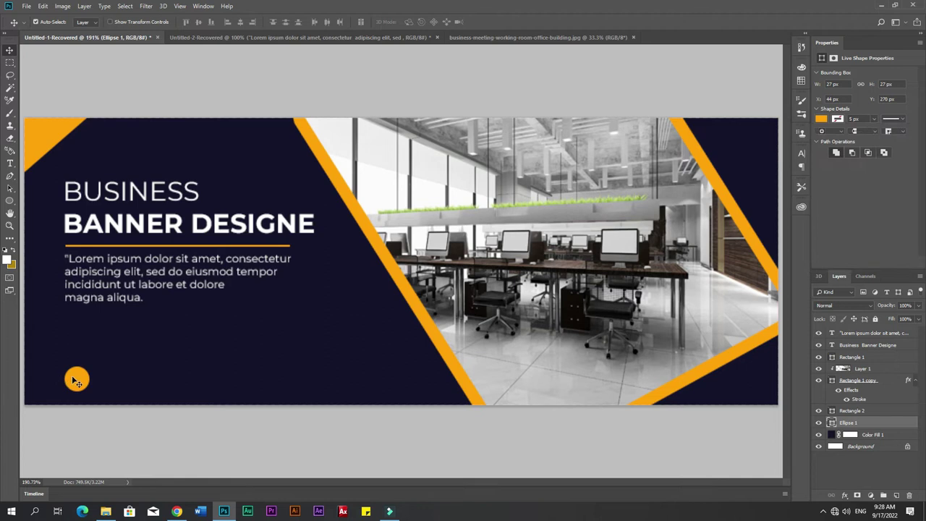
Step: Shrink the orange circle slightly and place a duplicate to its right
key("ctrl+t")
left_click_drag(88, 391, 233, 385)
key("Return")
left_click(91, 354)
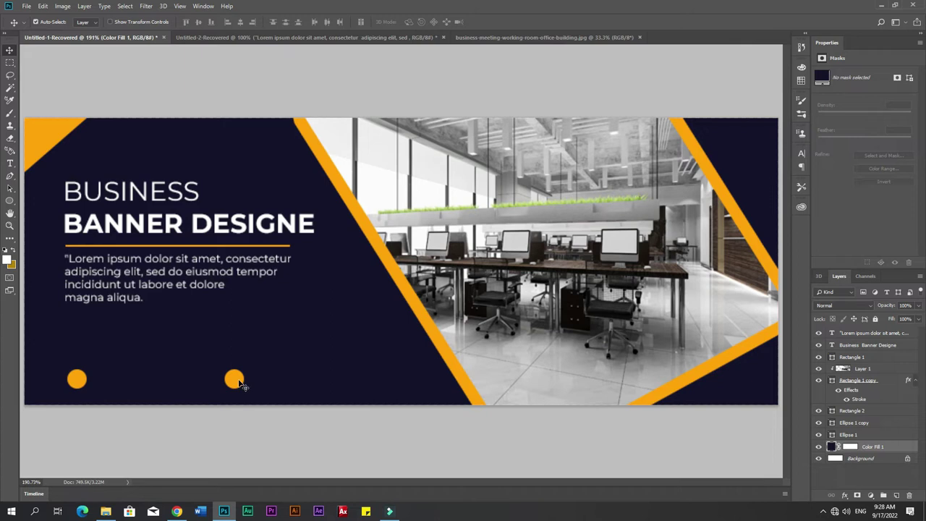
Step: Transform both circles together to pull them slightly closer
left_click(239, 382)
left_click(78, 380, "shift")
key("ctrl+t")
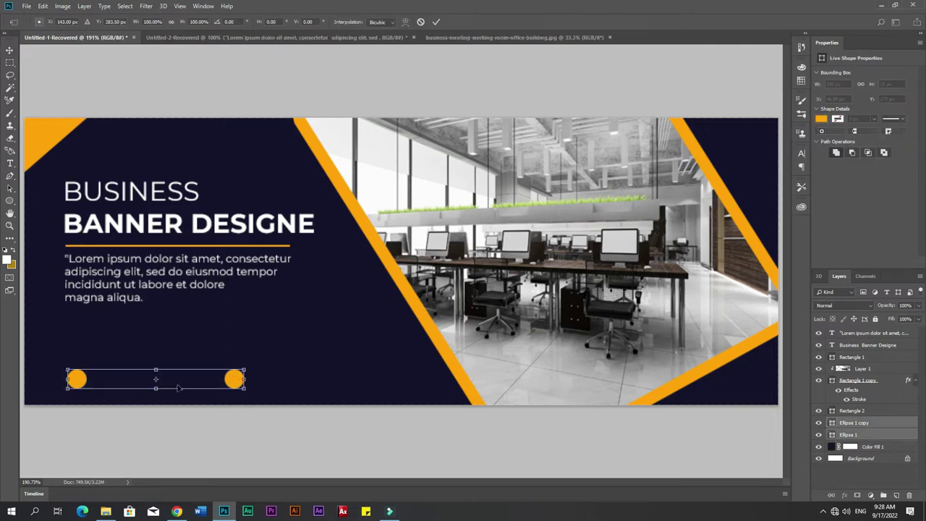
left_click_drag(244, 388, 233, 387)
key("Return")
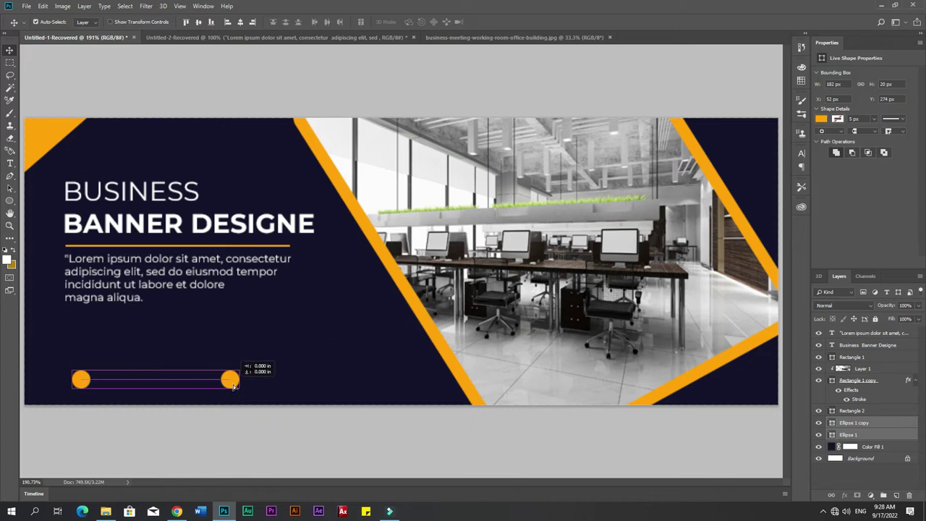
left_click(290, 381)
left_click(10, 201)
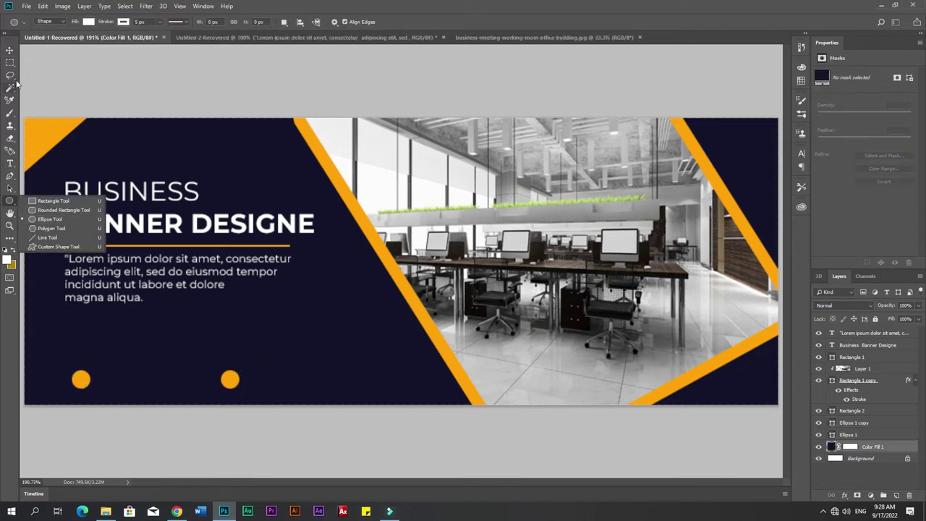
left_click(9, 50)
left_click(233, 381)
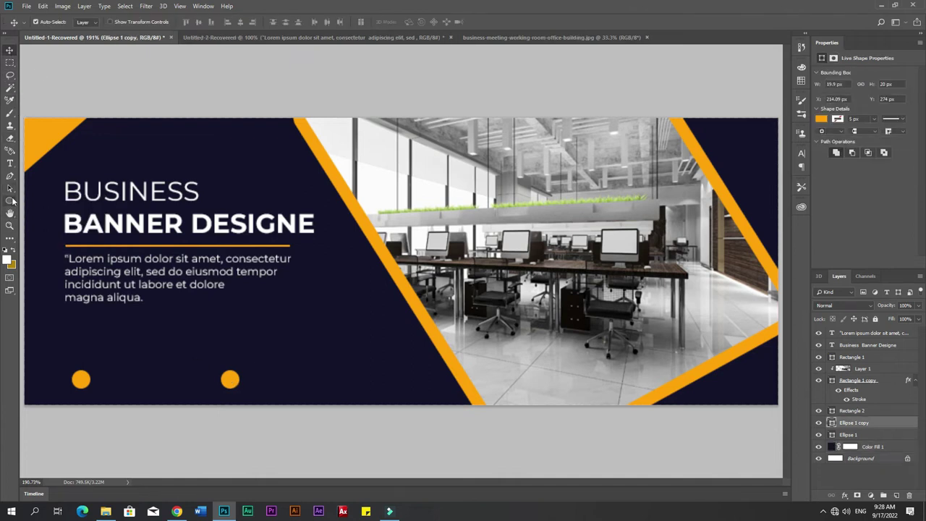
Step: Draw a globe custom shape below the two circles, then undo the misplaced globe
right_click(12, 202)
left_click(41, 247)
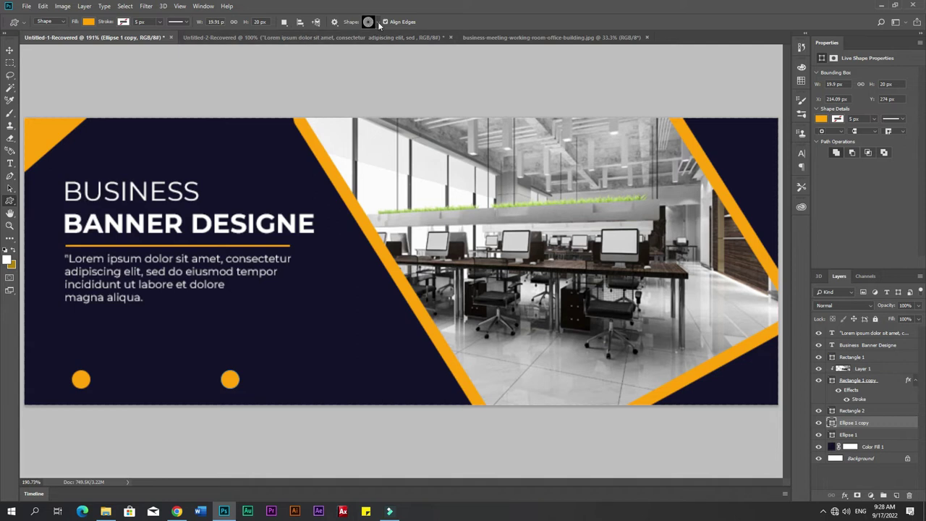
left_click(376, 22)
left_click(355, 196)
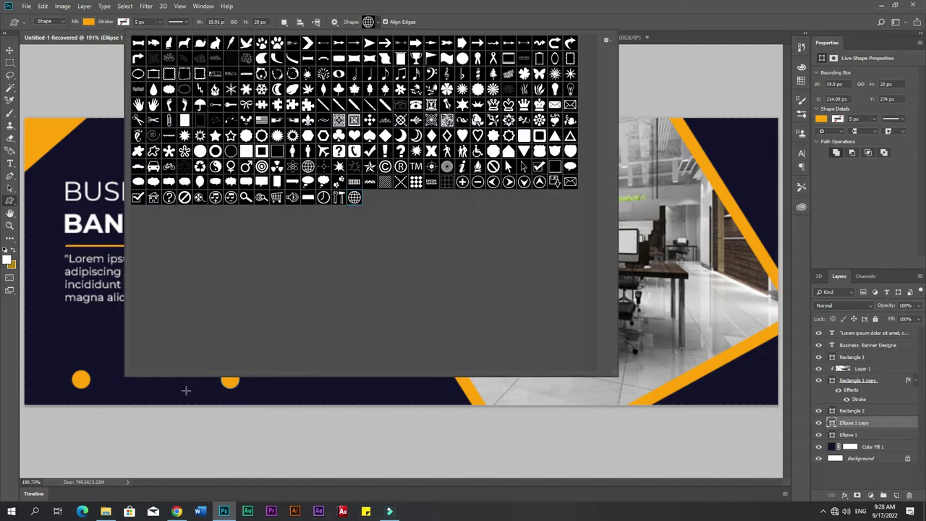
left_click(186, 391)
left_click_drag(186, 390, 280, 402)
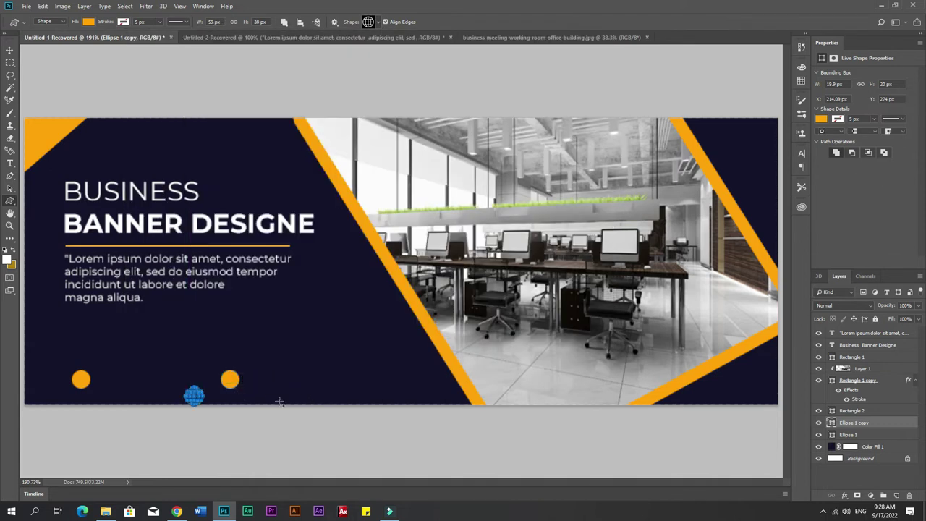
left_click(11, 49)
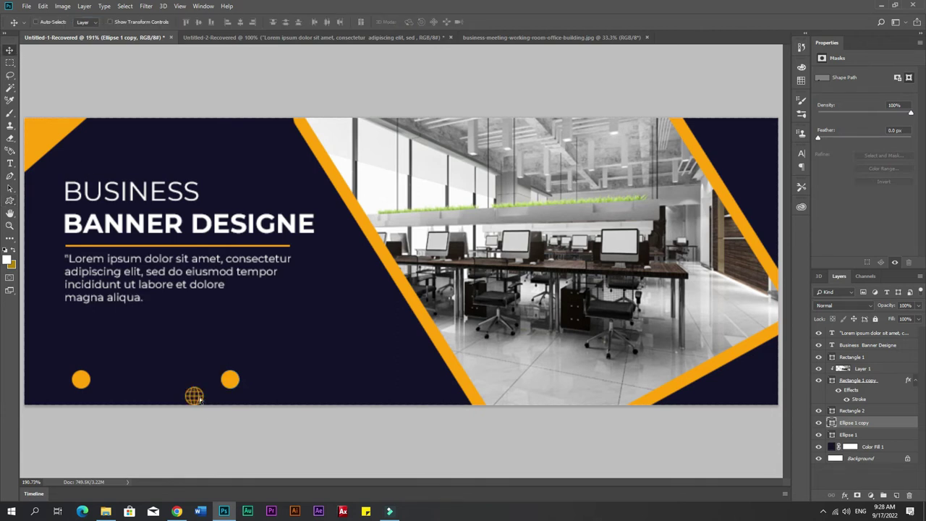
scroll(199, 398, "up", 5)
key("ctrl+z")
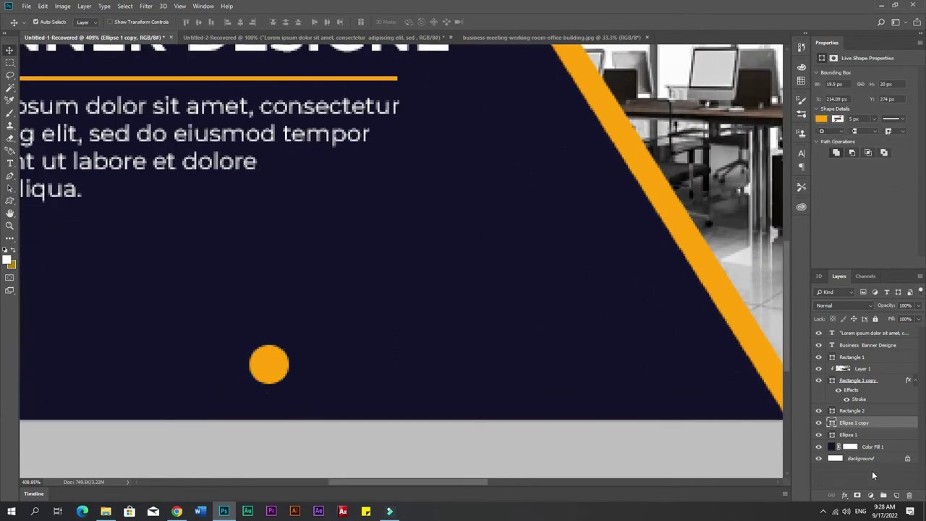
Step: Draw the globe on a new layer and move it onto the orange circle
left_click(896, 495)
left_click(12, 200)
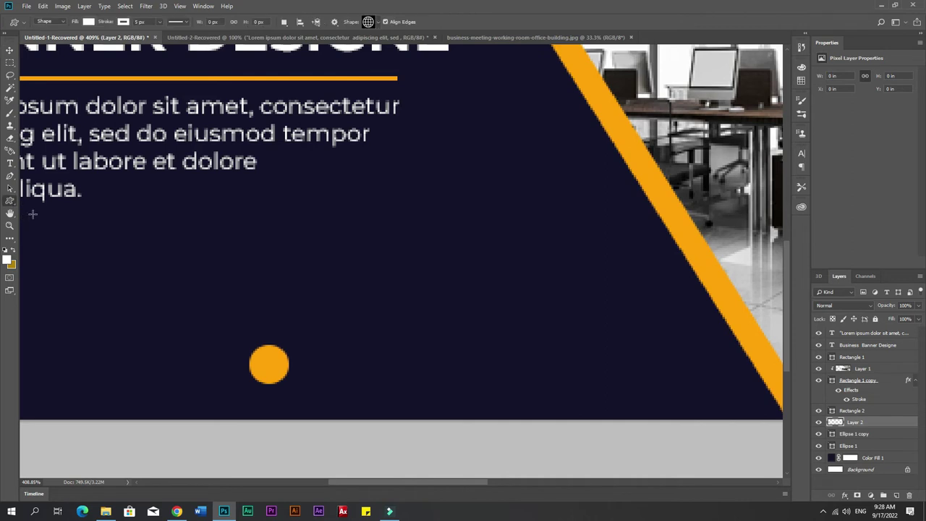
left_click_drag(174, 324, 198, 349)
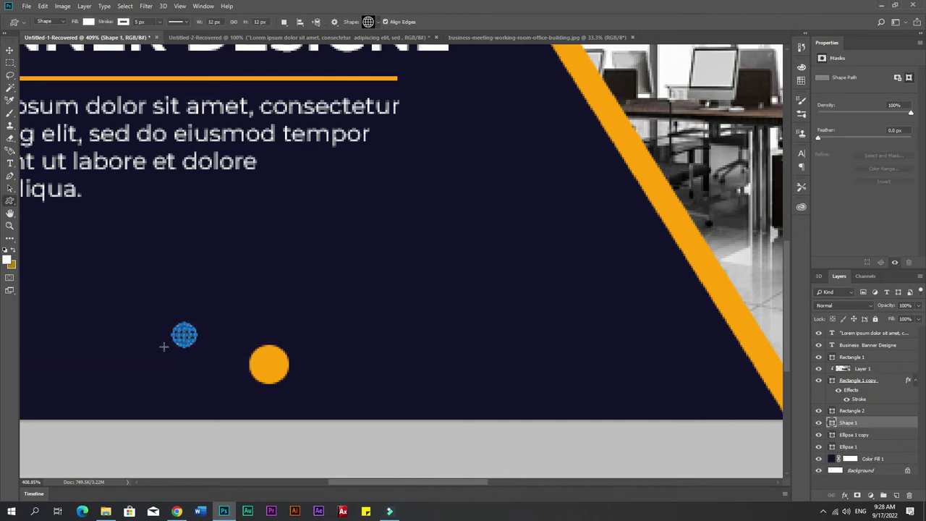
left_click(9, 49)
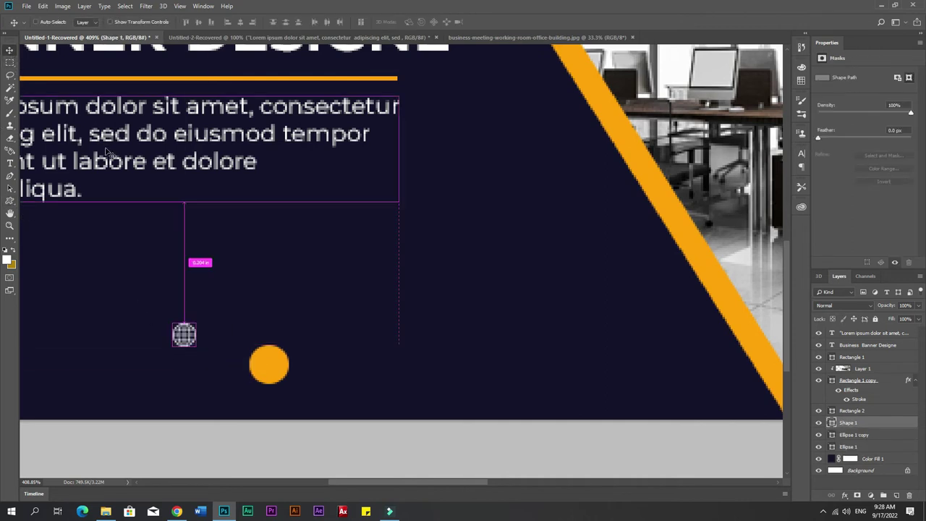
key("ctrl+t")
left_click_drag(193, 345, 275, 375)
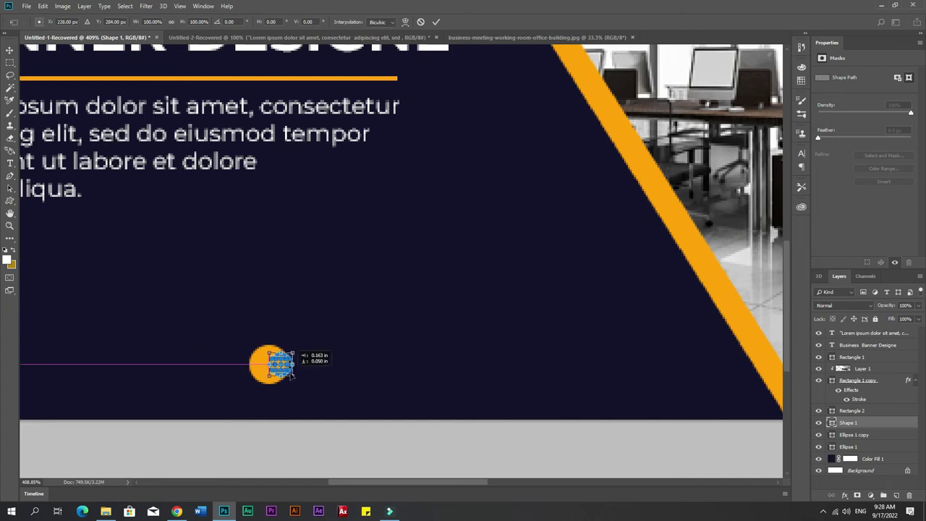
key("Return")
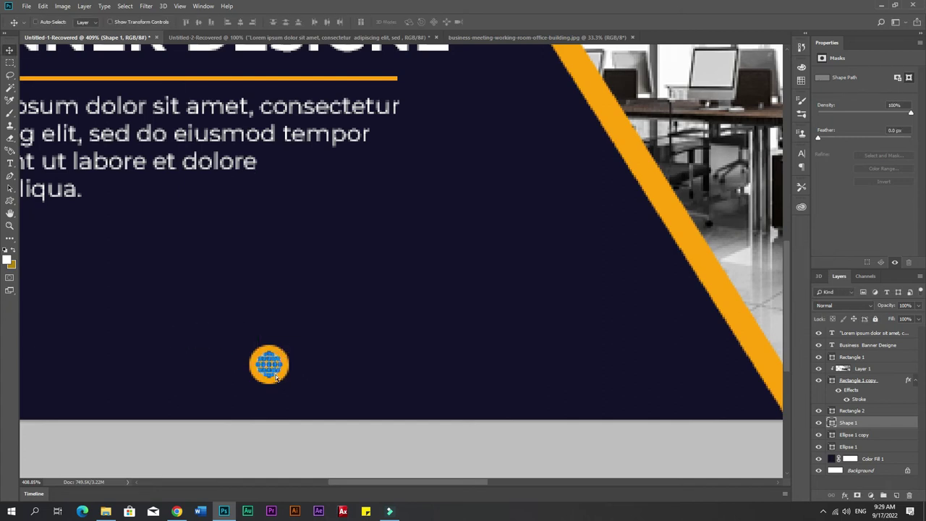
key("ctrl+t")
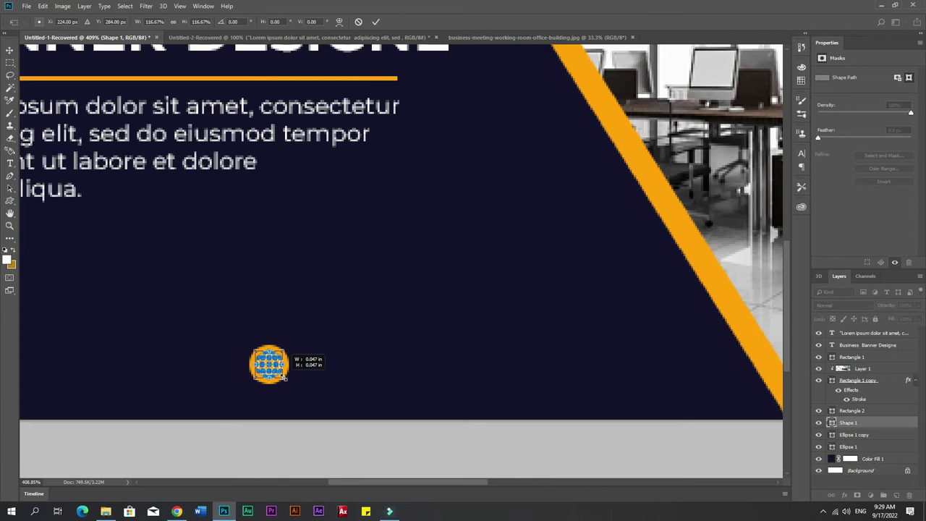
key("Return")
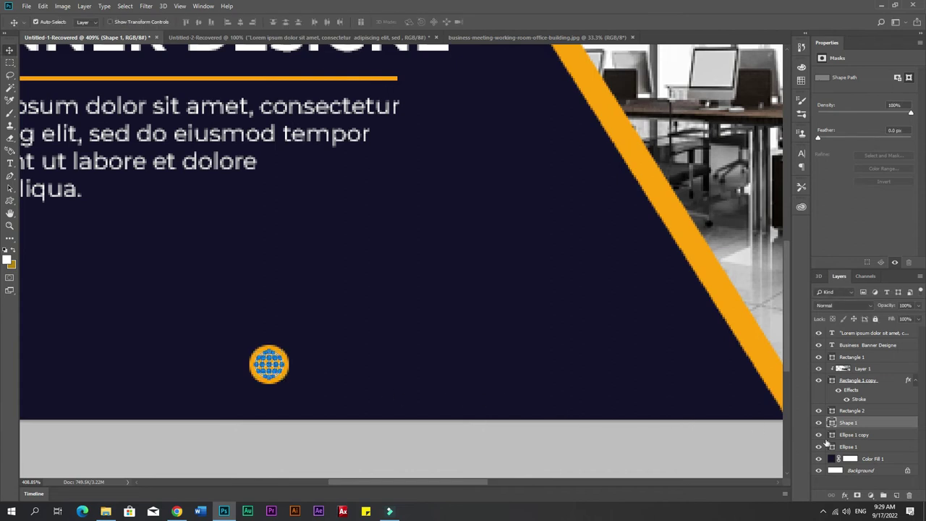
Step: Centre the globe on its orange circle by aligning the two layers
left_click(819, 435)
left_click(856, 435, "ctrl")
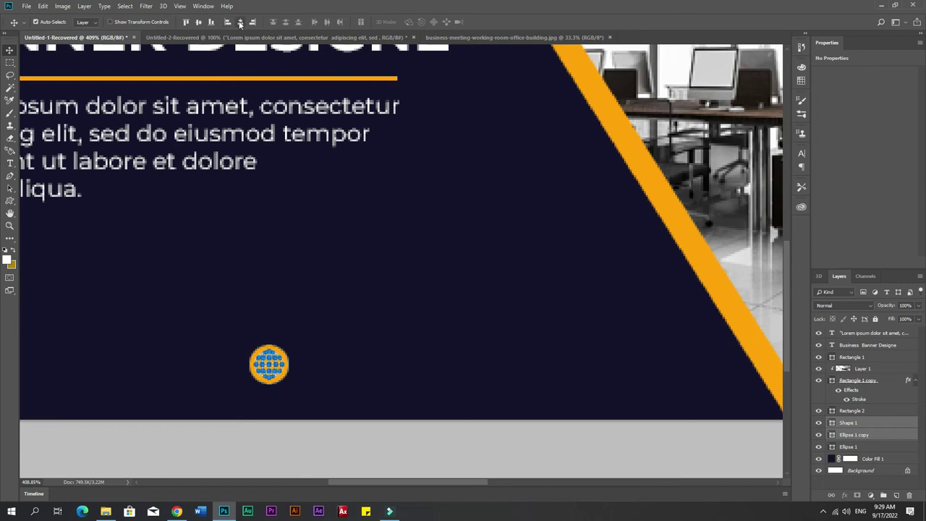
left_click(240, 22)
left_click(358, 344)
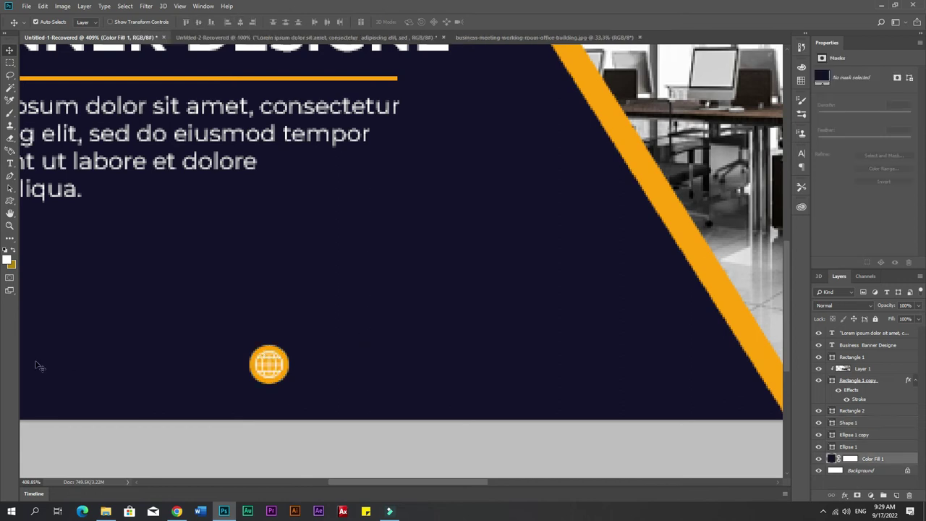
scroll(5, 375, "down", 3)
scroll(121, 338, "up", 2)
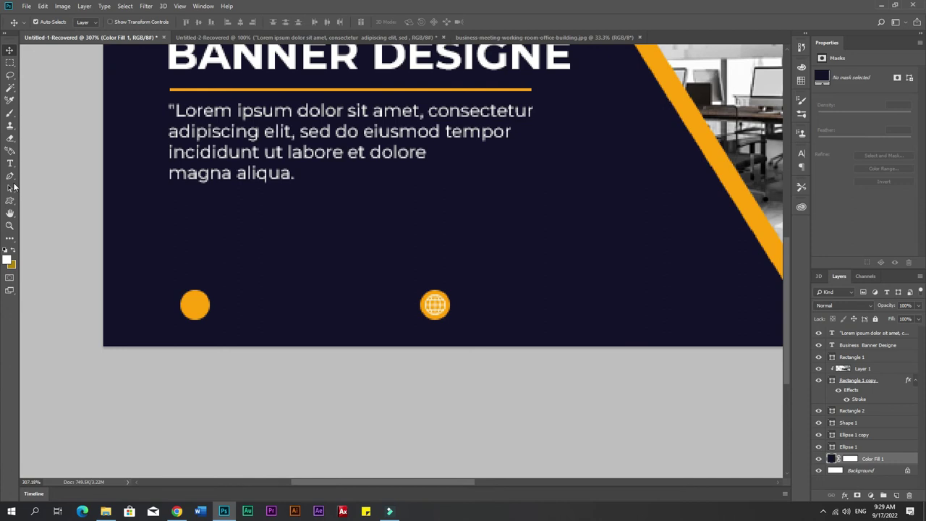
Step: Draw a telephone custom shape on a new layer above the left circle
right_click(10, 200)
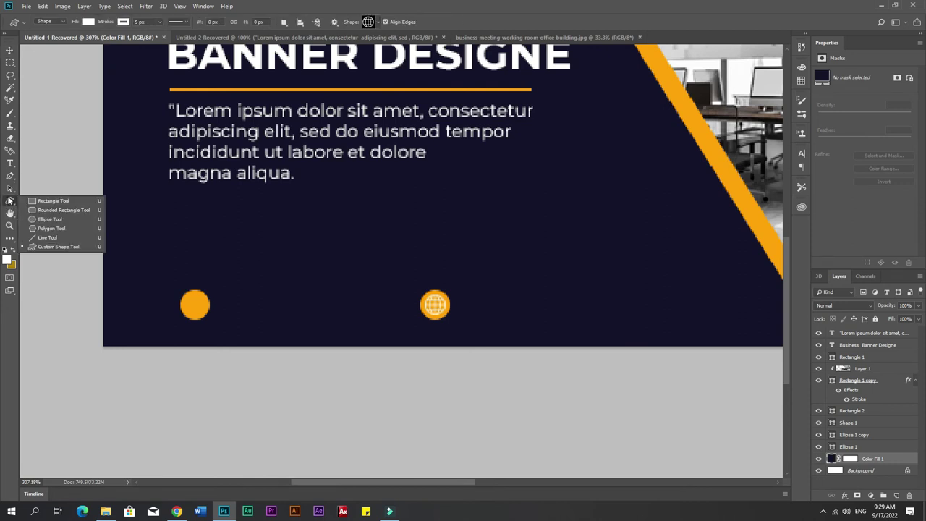
key("v")
left_click(195, 308)
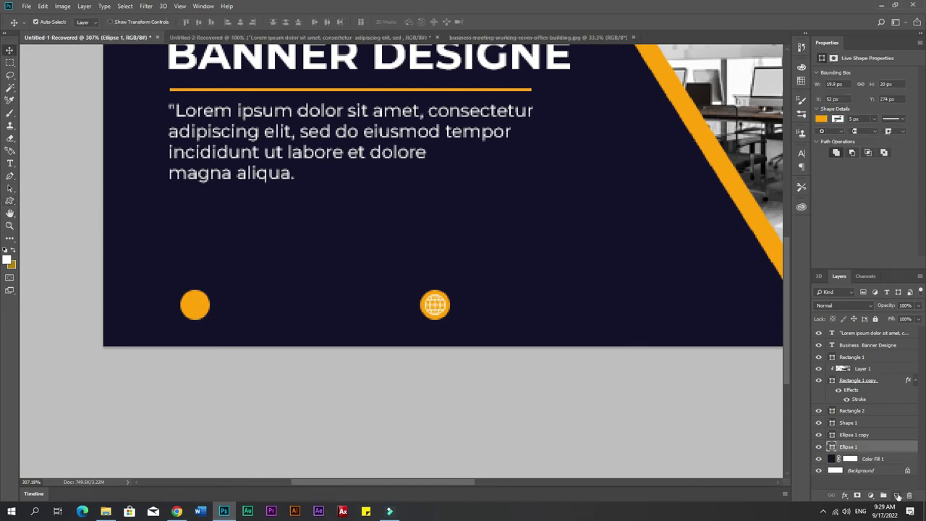
left_click(897, 496)
right_click(9, 200)
left_click(50, 247)
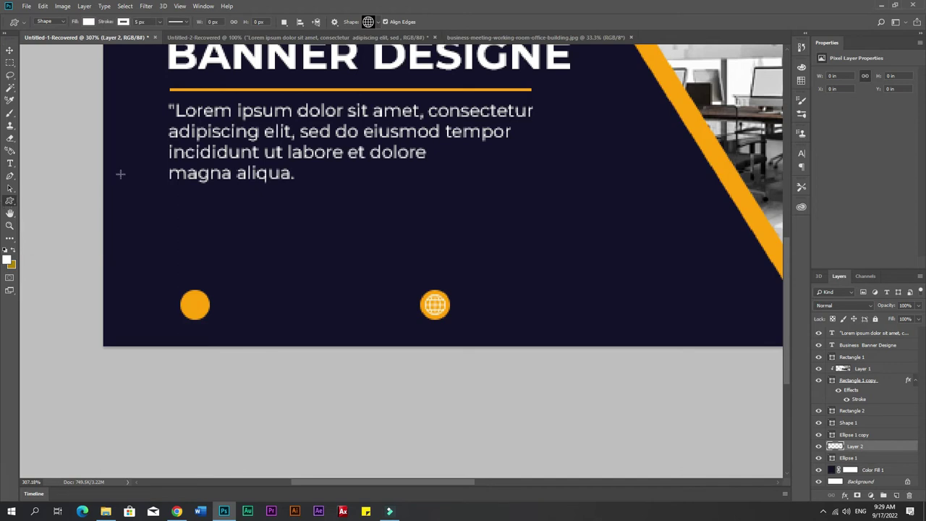
left_click(378, 22)
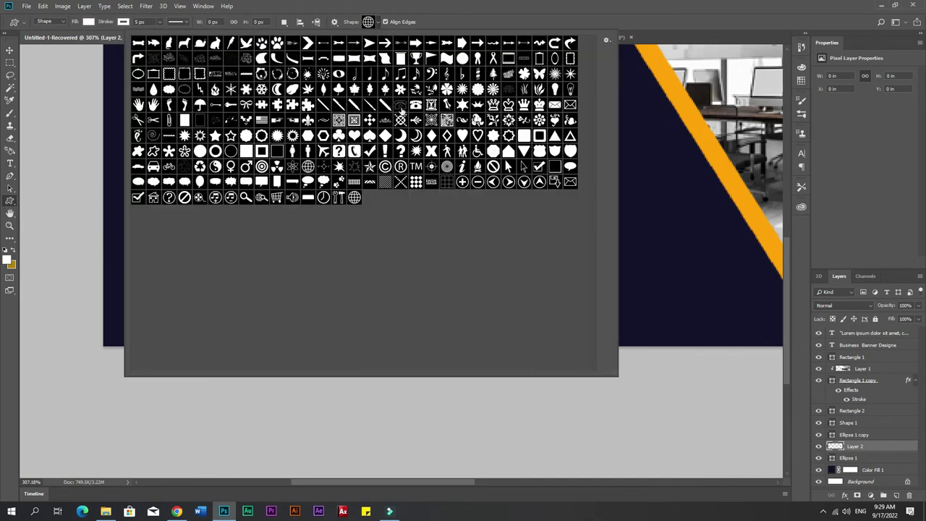
left_click(416, 107)
left_click_drag(112, 317, 142, 327)
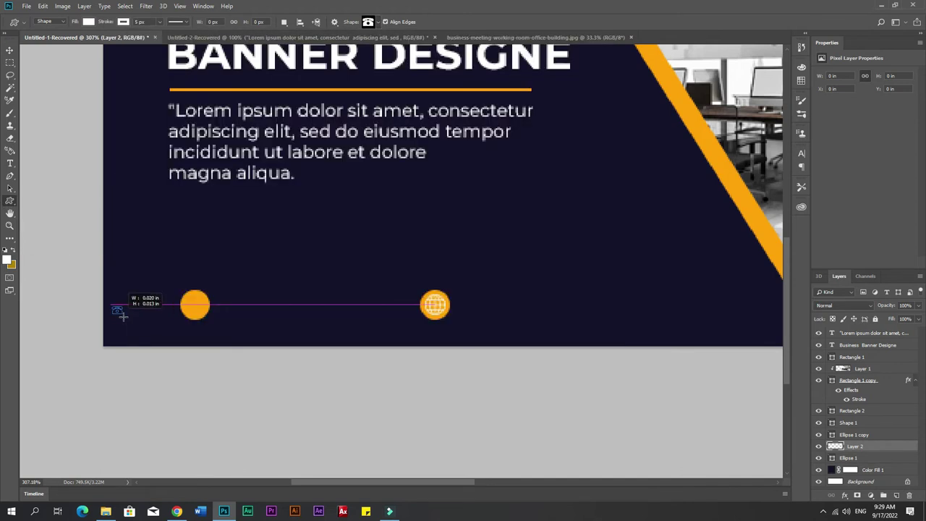
Step: Move the telephone onto the left orange circle and shrink it to fit inside
left_click(10, 50)
left_click_drag(136, 324, 205, 315)
key("ctrl+t")
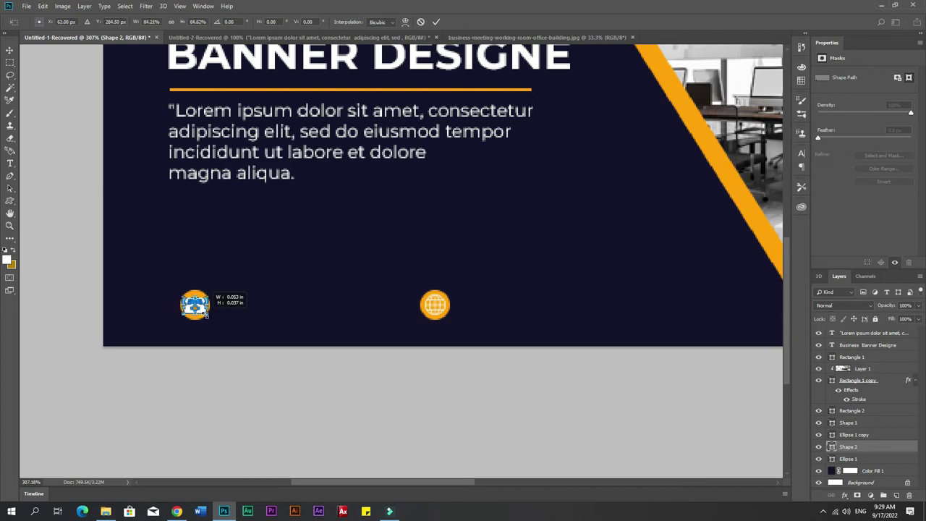
key("Return")
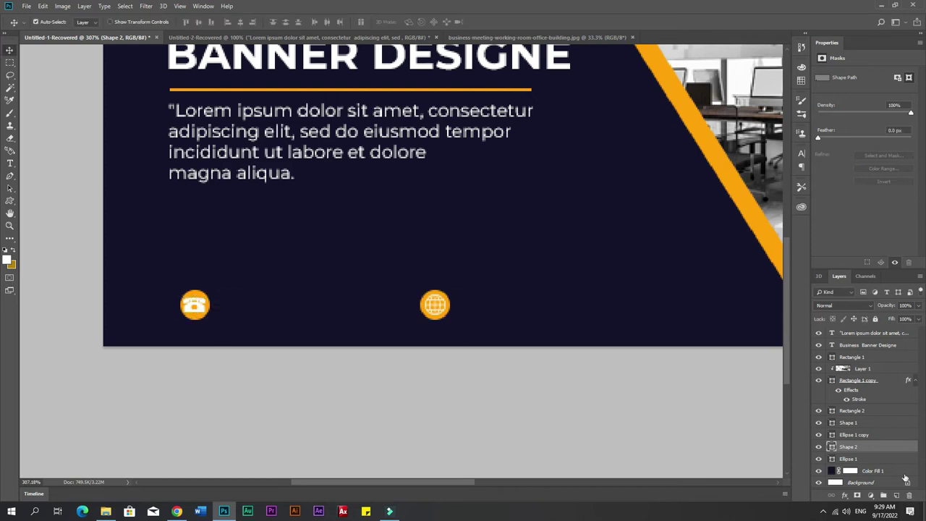
left_click(875, 460, "ctrl")
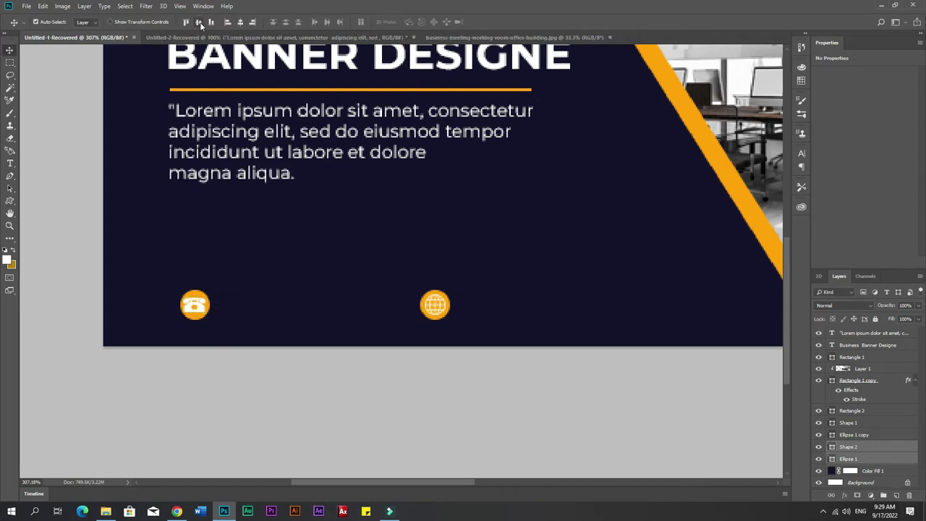
left_click(293, 297)
key("t")
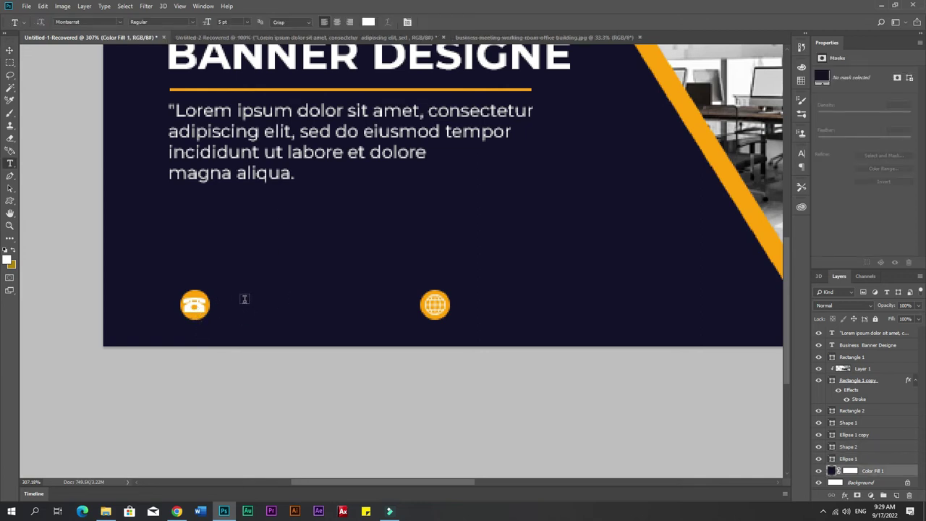
left_click(238, 299)
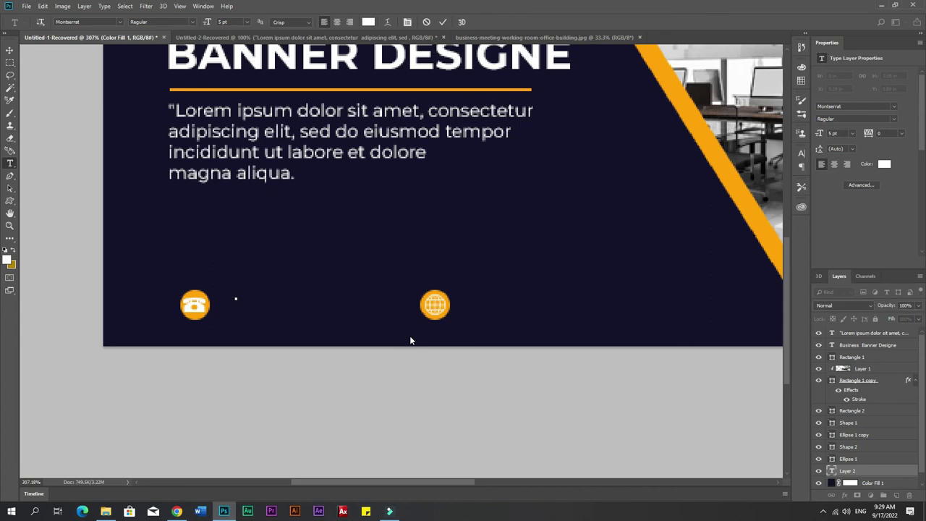
type("000")
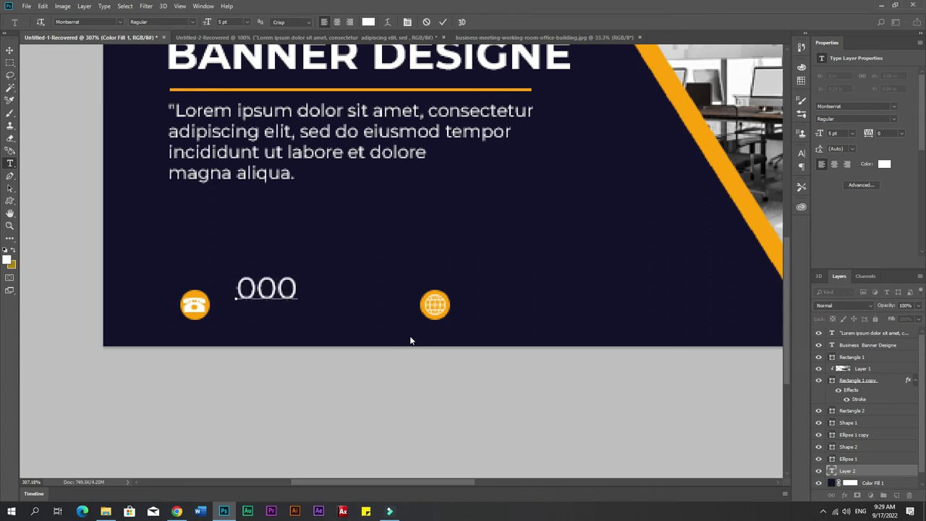
type(" 123 456 789")
key("ctrl+Return")
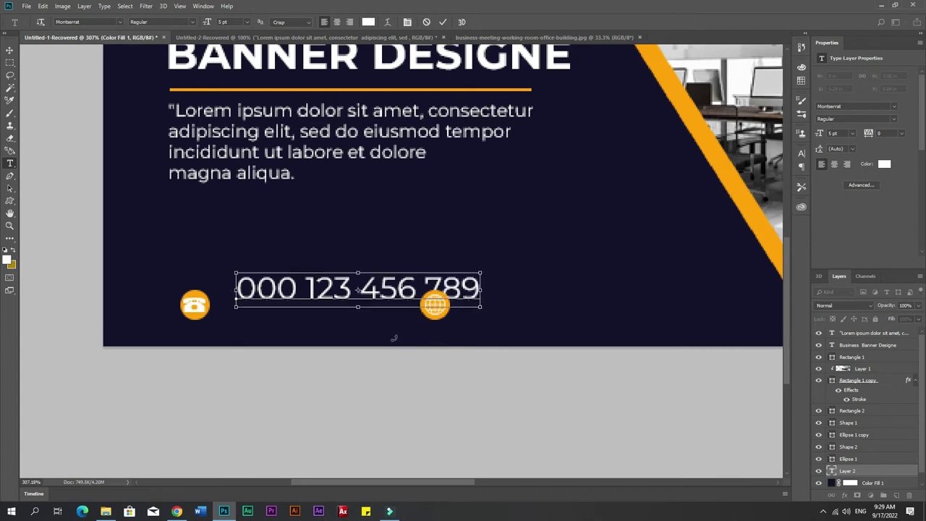
left_click_drag(294, 318, 194, 296)
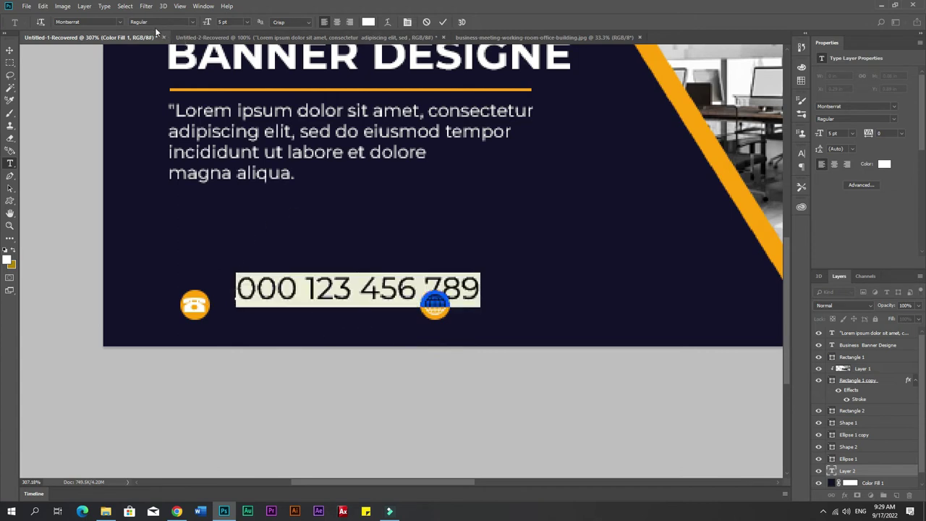
left_click(194, 22)
left_click(173, 125)
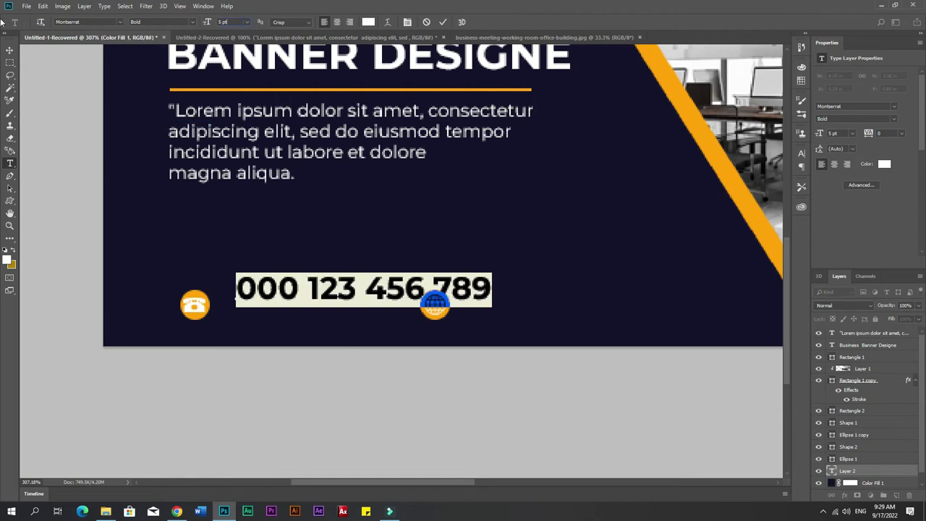
left_click(9, 48)
Step: Shrink the number, place it beside the phone icon, and drag a copy toward the globe
key("ctrl+t")
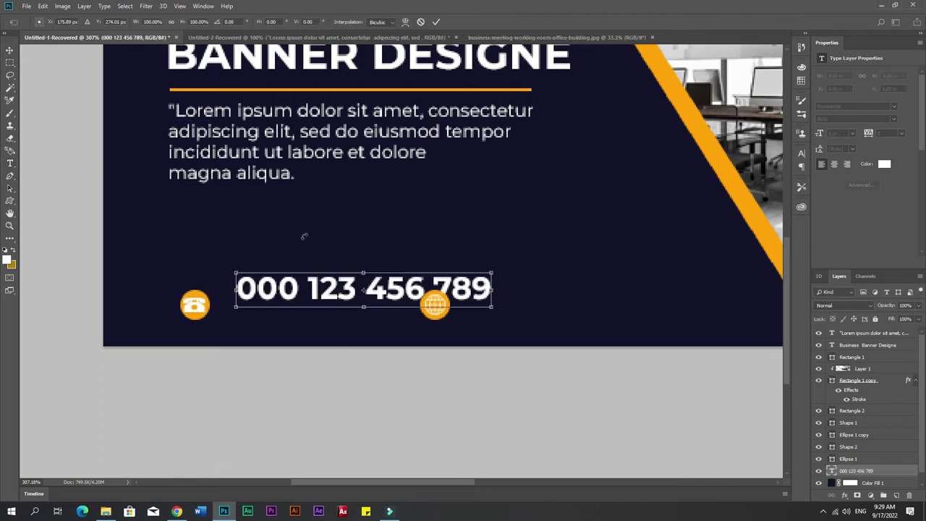
left_click_drag(496, 272, 361, 304)
key("Return")
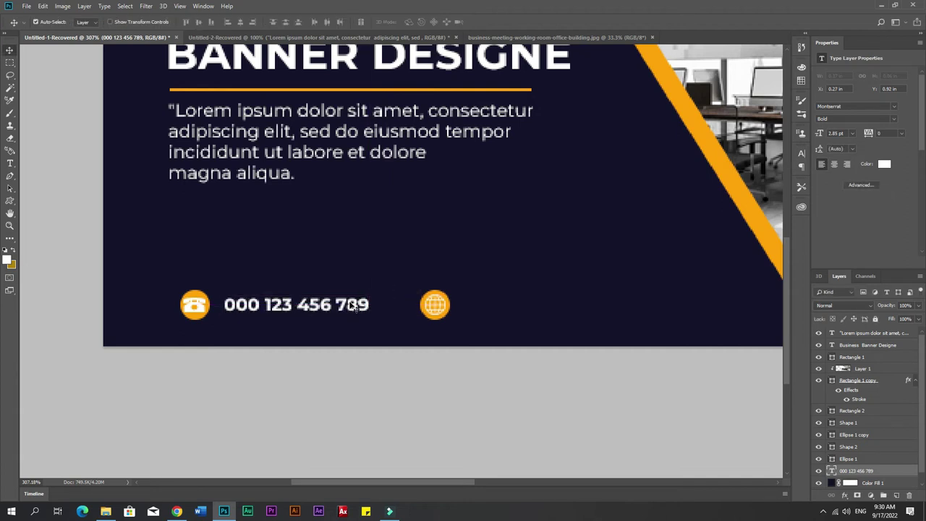
left_click_drag(350, 305, 592, 305)
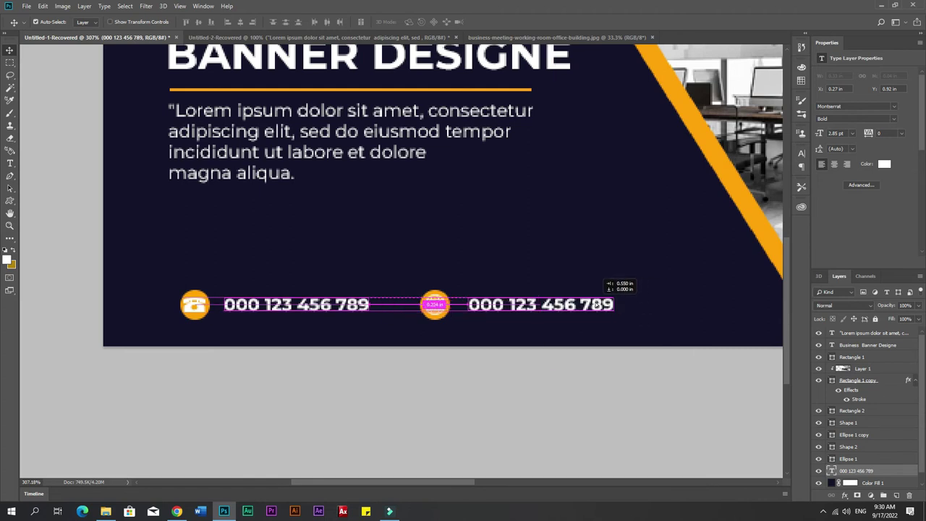
left_click_drag(591, 306, 592, 306)
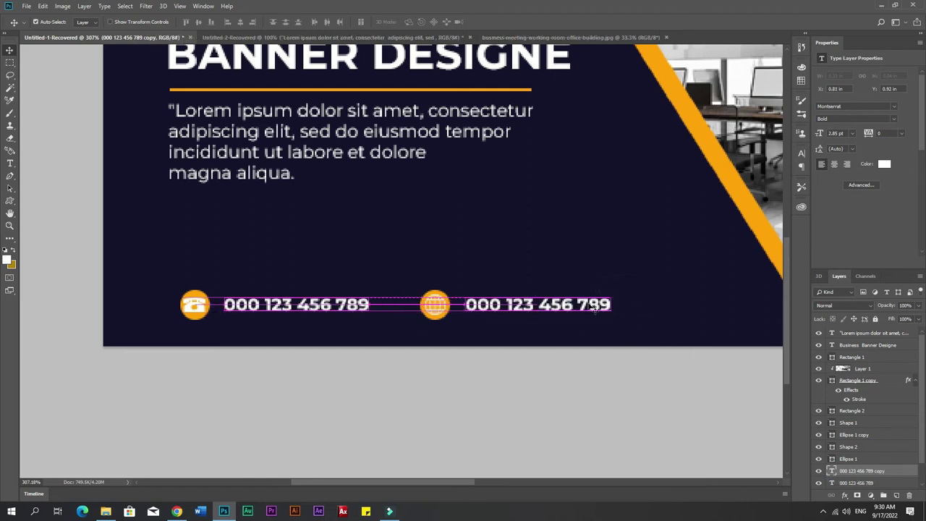
key("t")
left_click(534, 310)
key("ctrl+a")
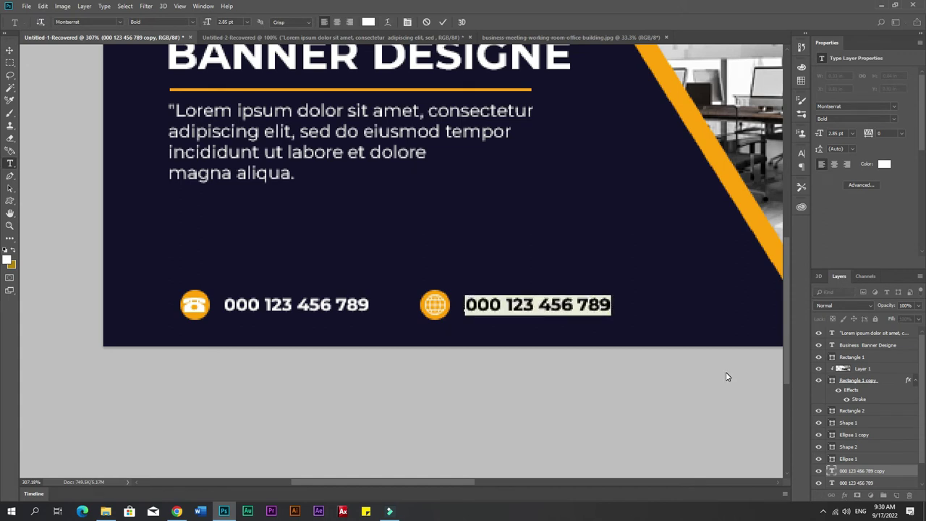
type("www.")
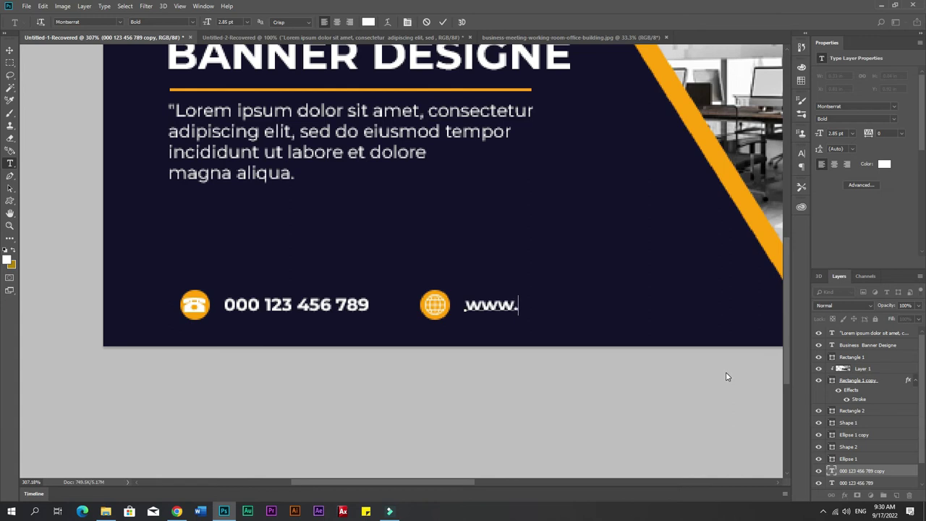
type("your")
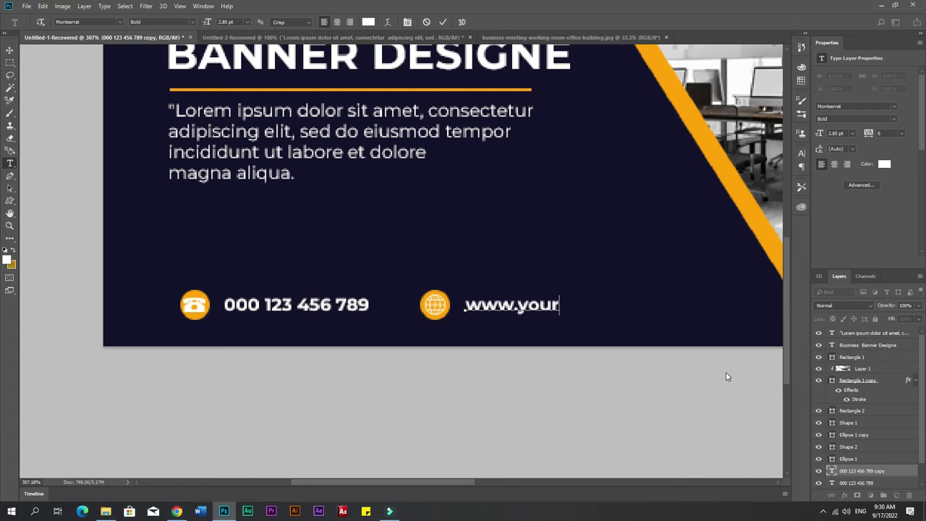
type("website.com")
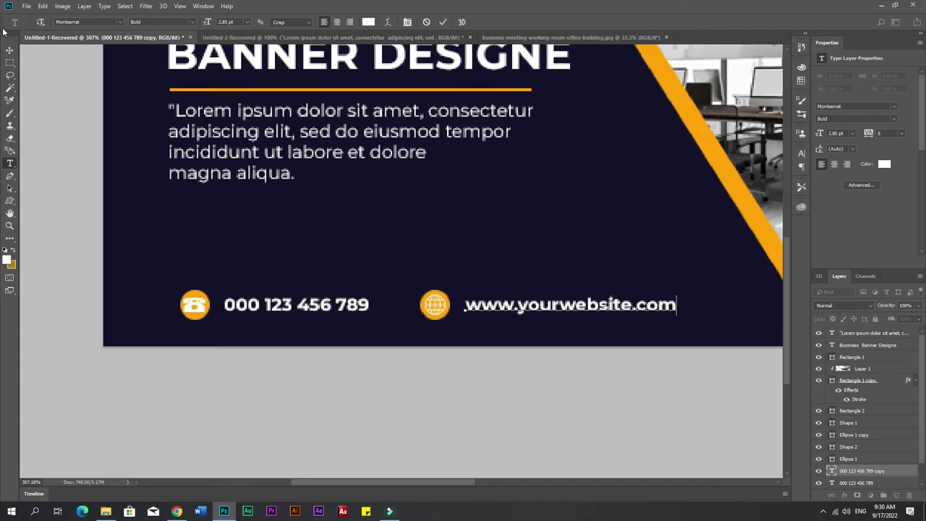
left_click(9, 53)
Step: Fit the banner to the window, then zoom and scroll to review the contact row
key("ctrl+0")
key("ctrl+plus")
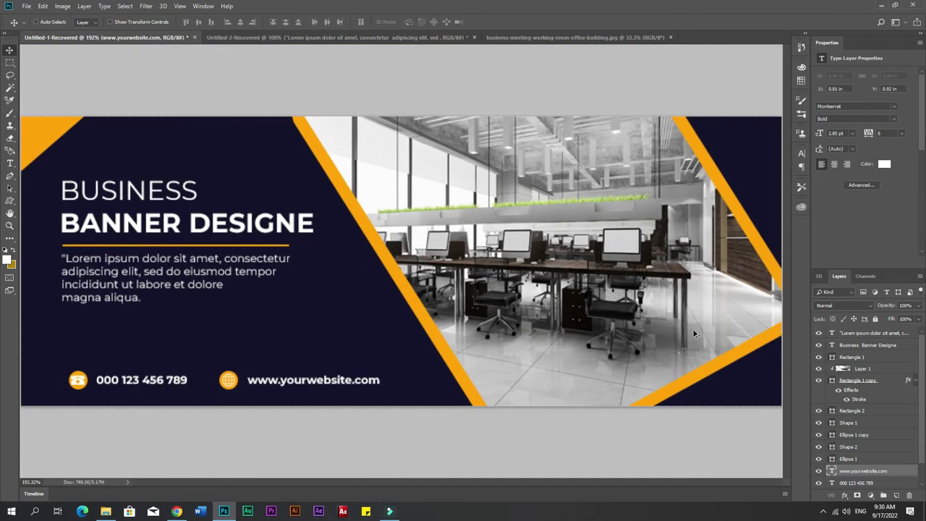
scroll(659, 327, "down", 1)
scroll(691, 334, "down", 2)
scroll(705, 335, "down", 2)
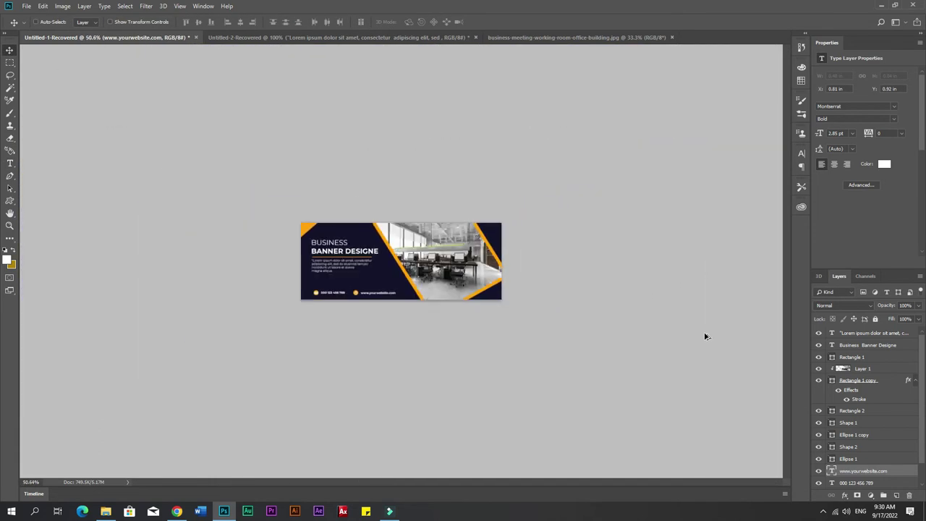
scroll(702, 334, "down", 2)
scroll(644, 325, "up", 1)
scroll(634, 315, "up", 2)
scroll(635, 316, "up", 2)
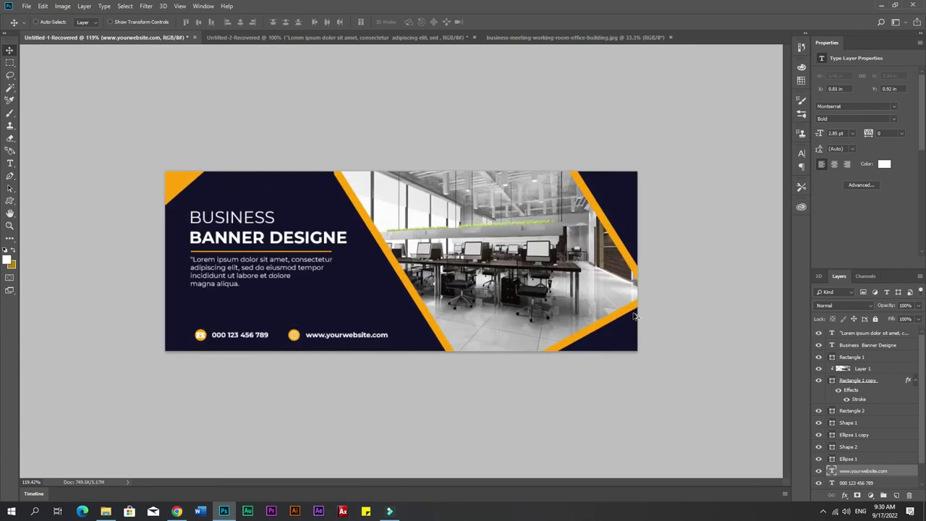
Step: Type LOGO at the top right and colour it with the stripe's orange
key("t")
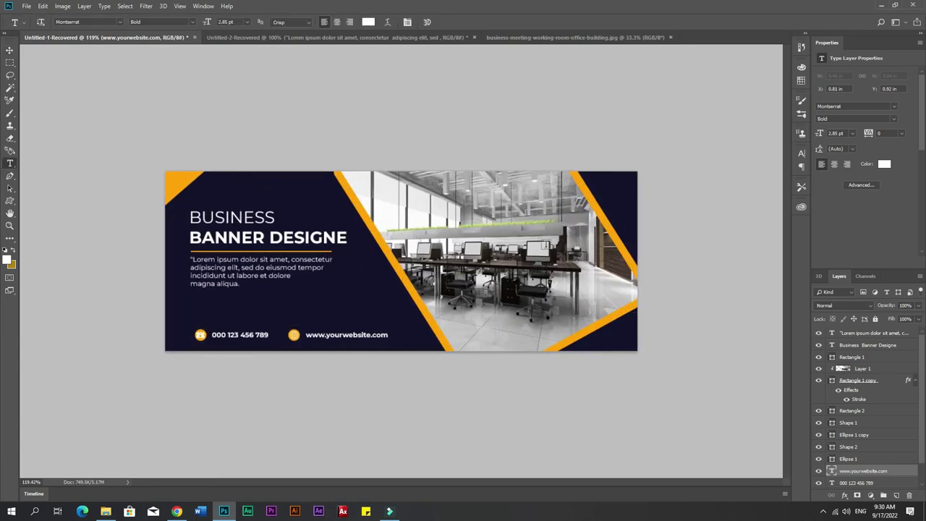
left_click(611, 191)
type("LOG")
key("ctrl+a")
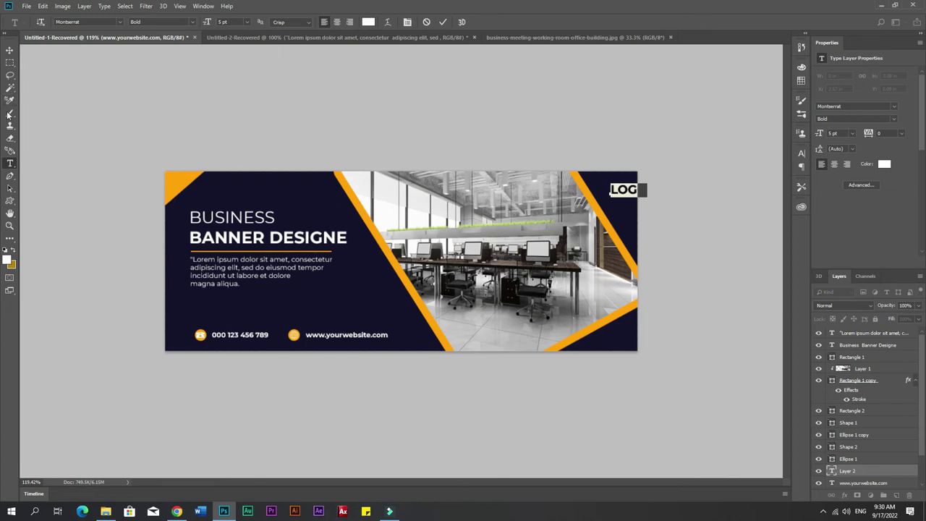
left_click(9, 258)
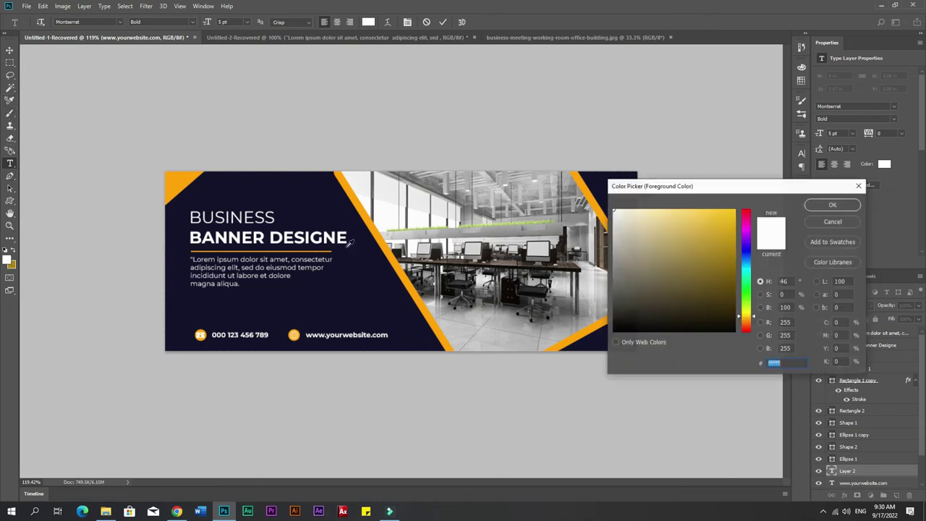
left_click(380, 232)
left_click(833, 206)
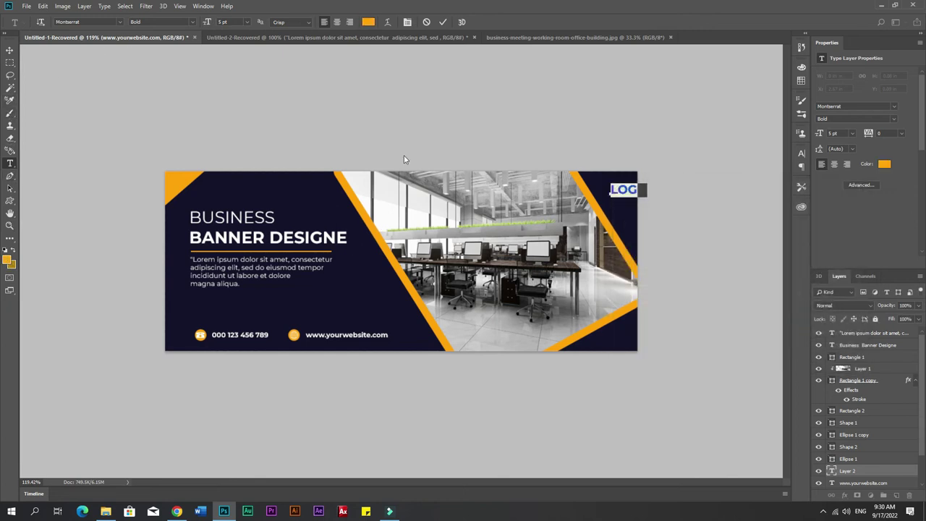
left_click(9, 49)
Step: Position and resize LOGO in the top-right corner, with a copy at bottom-right
left_click_drag(633, 194, 615, 194)
key("ctrl+t")
key("Return")
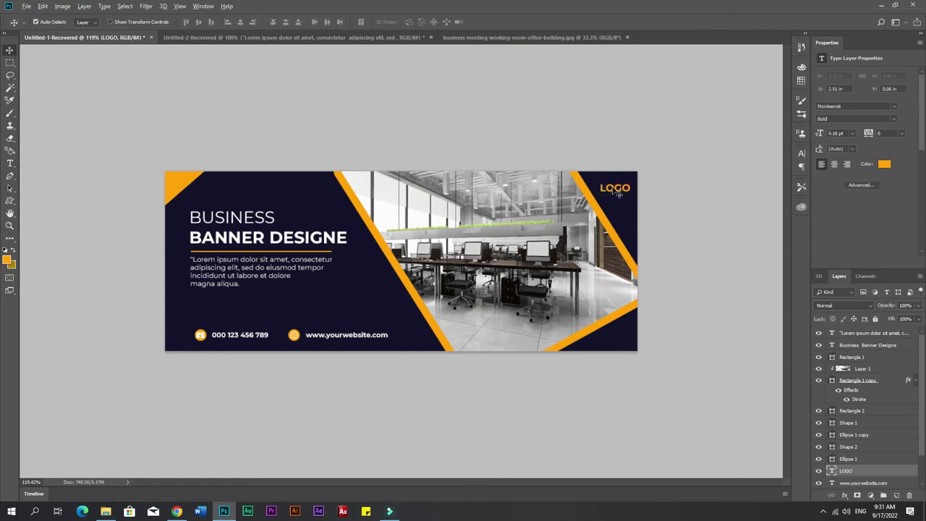
left_click_drag(614, 189, 612, 343)
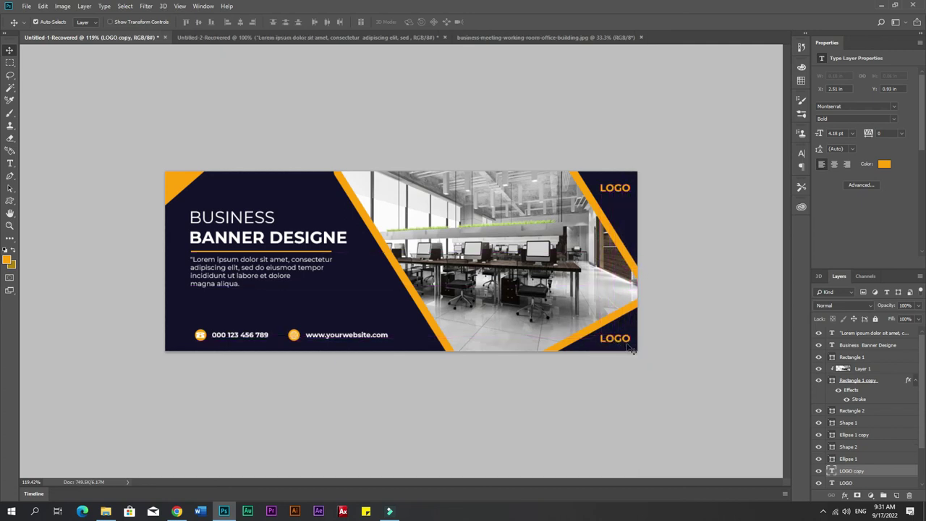
Step: Change the bottom-right LOGO copy to read 'Joine Now'
scroll(453, 471, "up", 2)
scroll(454, 471, "up", 2)
left_click_drag(410, 482, 504, 483)
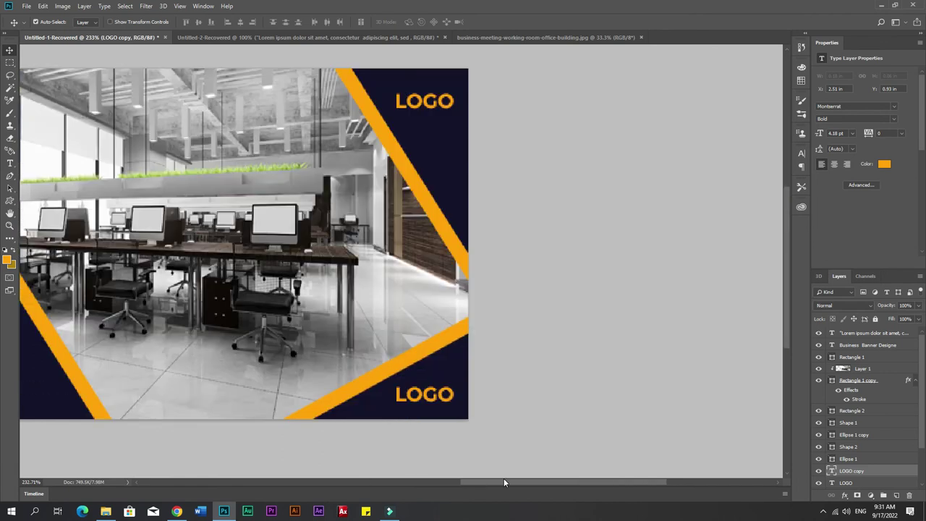
scroll(480, 424, "up", 1)
scroll(381, 422, "up", 1)
key("t")
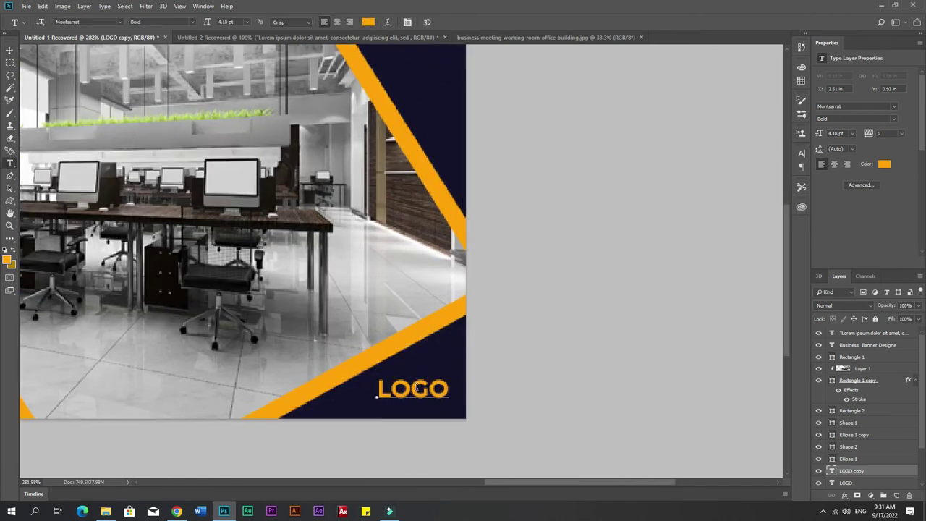
left_click_drag(372, 389, 477, 416)
type("Joi")
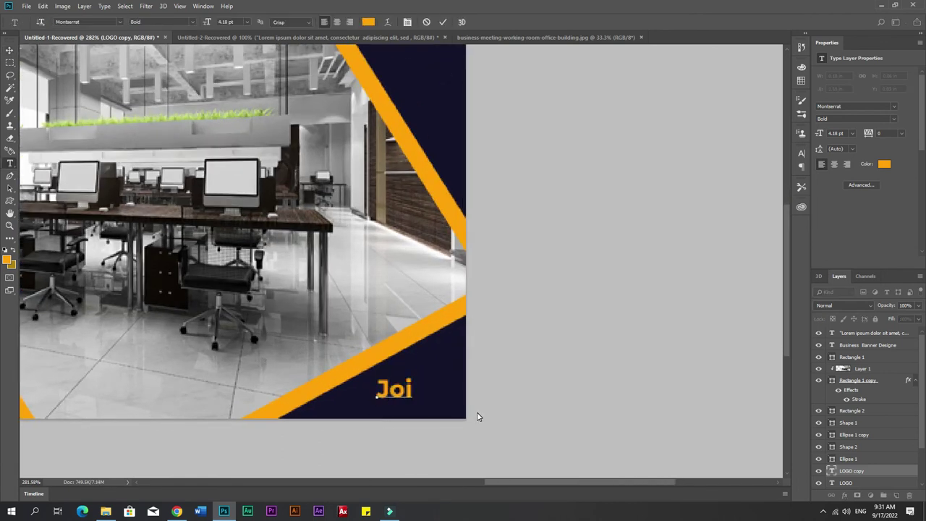
type("ne Now")
Step: Make Joine Now SemiBold at 3 pt and move it into the lower-right corner
key("ctrl+a")
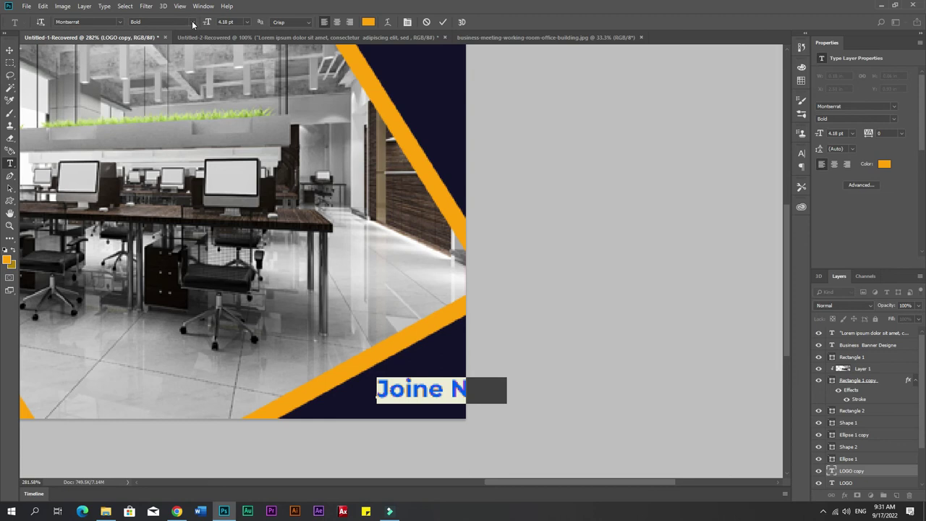
left_click(192, 22)
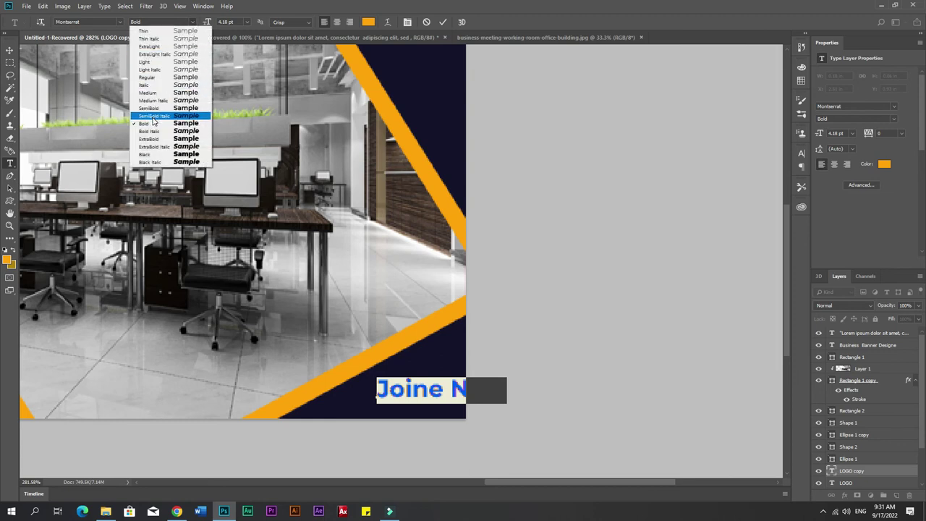
left_click(152, 108)
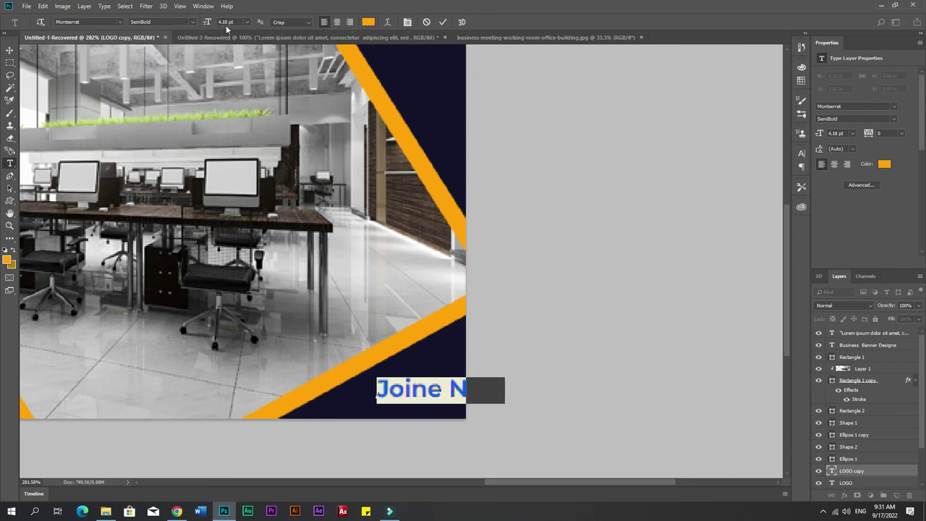
type("2")
key("Return")
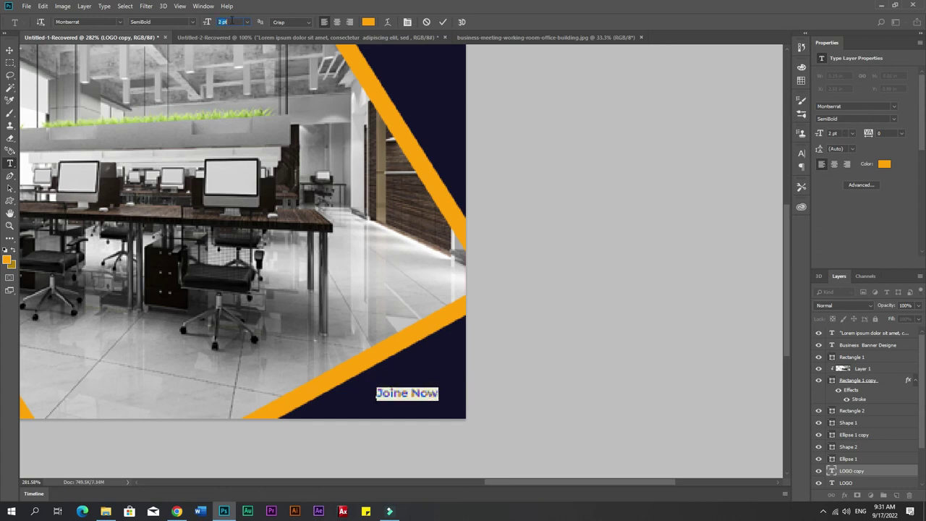
type("3")
key("Return")
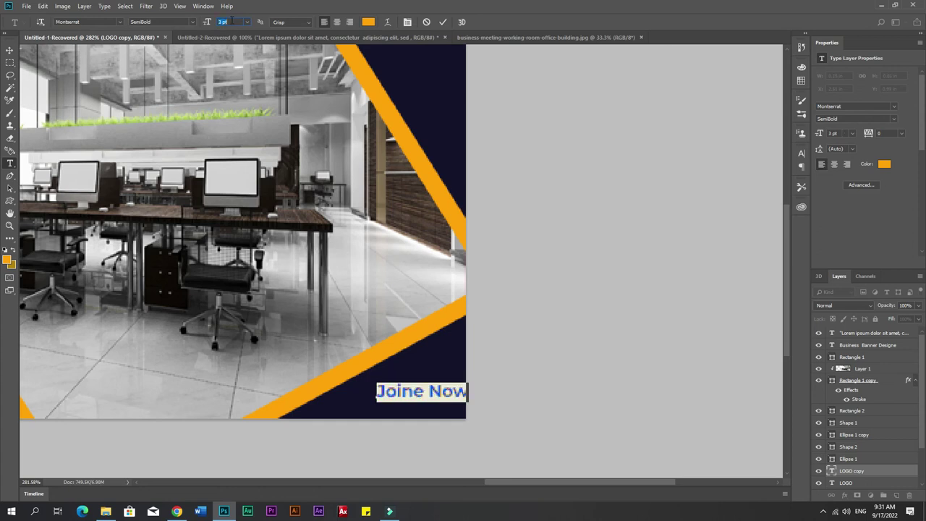
left_click(9, 48)
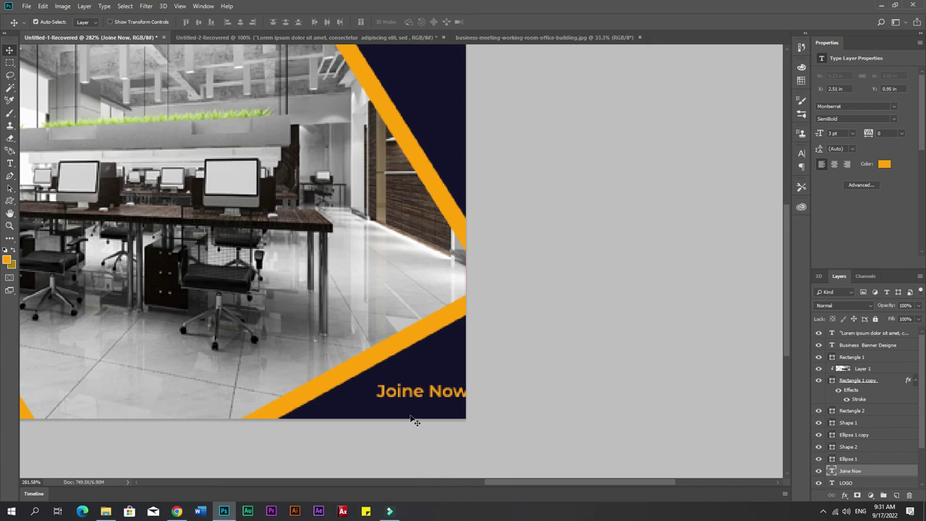
mouse_move(424, 396)
left_mouse_down()
mouse_move(404, 396)
mouse_move(414, 402)
left_mouse_up()
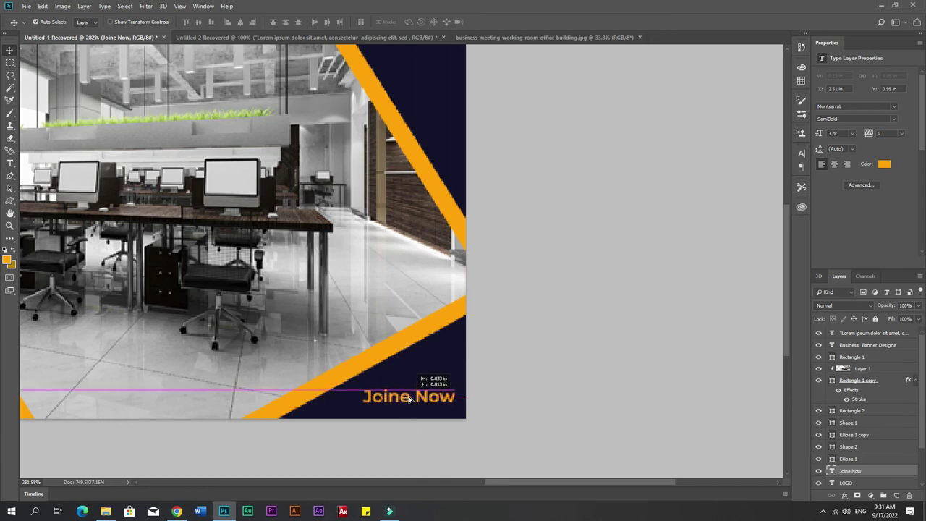
key("ctrl+0")
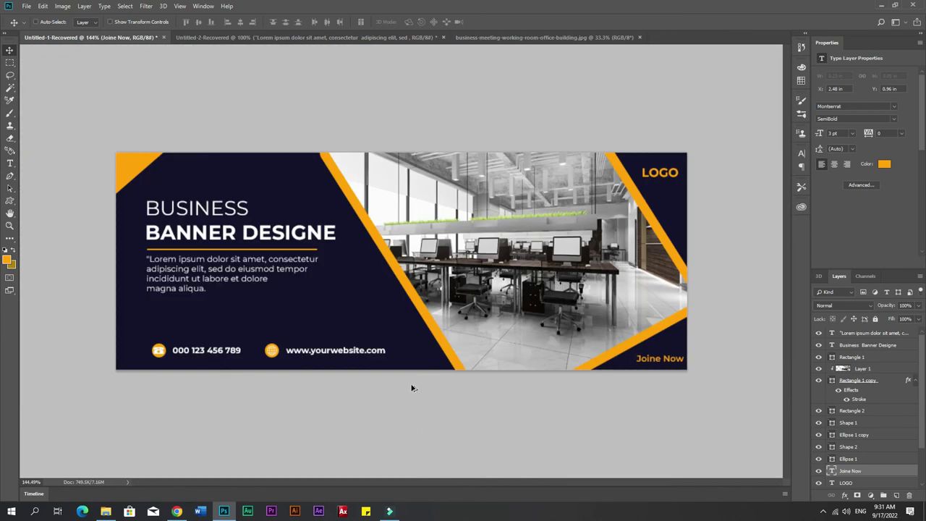
Step: Move Joine Now below the body text and draw an orange rectangle around it
left_click_drag(663, 367, 351, 316)
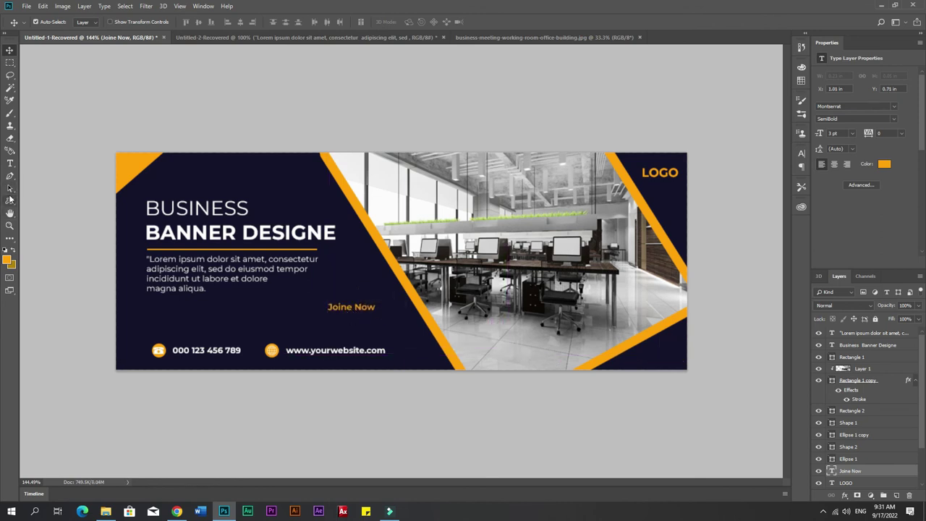
left_click(10, 201)
left_click(49, 219)
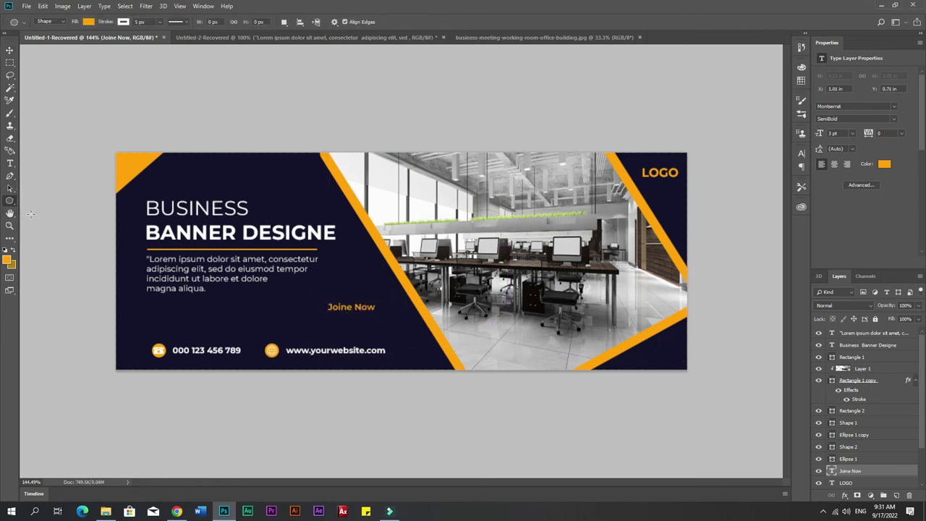
left_click(11, 203)
left_click(50, 206)
left_click_drag(317, 297, 381, 317)
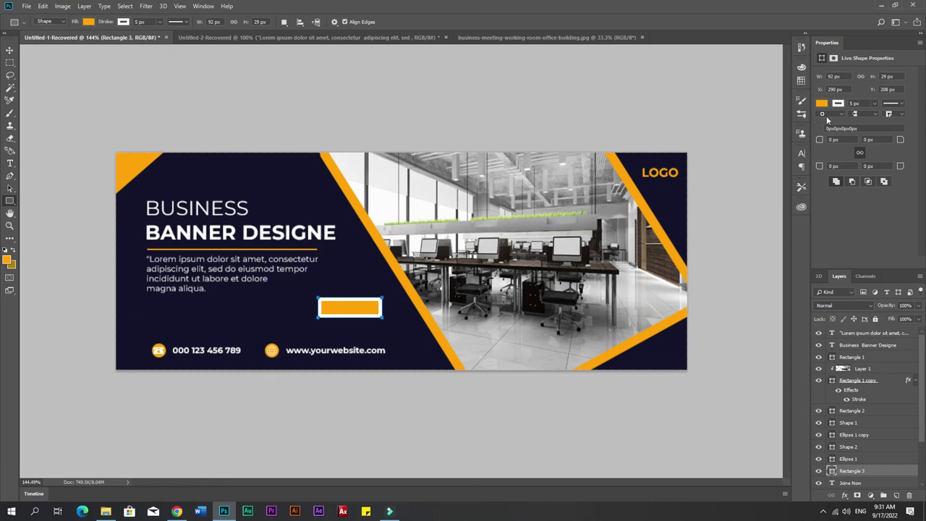
Step: Give the rectangle 14.5 px rounded corners and no stroke, with the text layer above it
left_click_drag(820, 139, 910, 144)
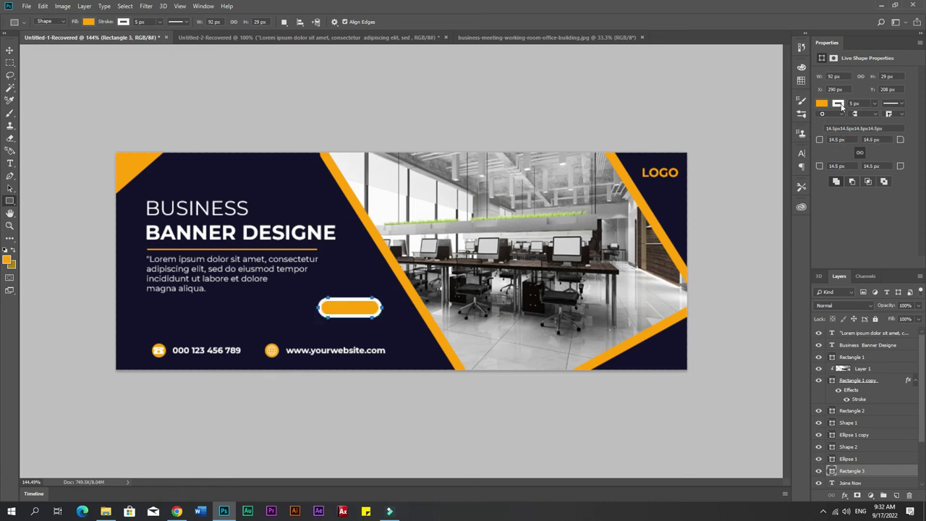
left_click(840, 105)
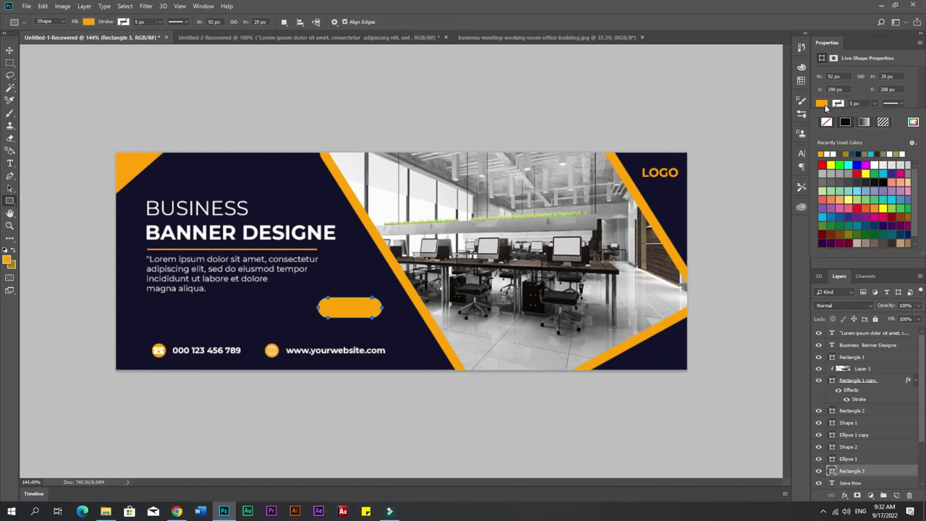
left_click(826, 108)
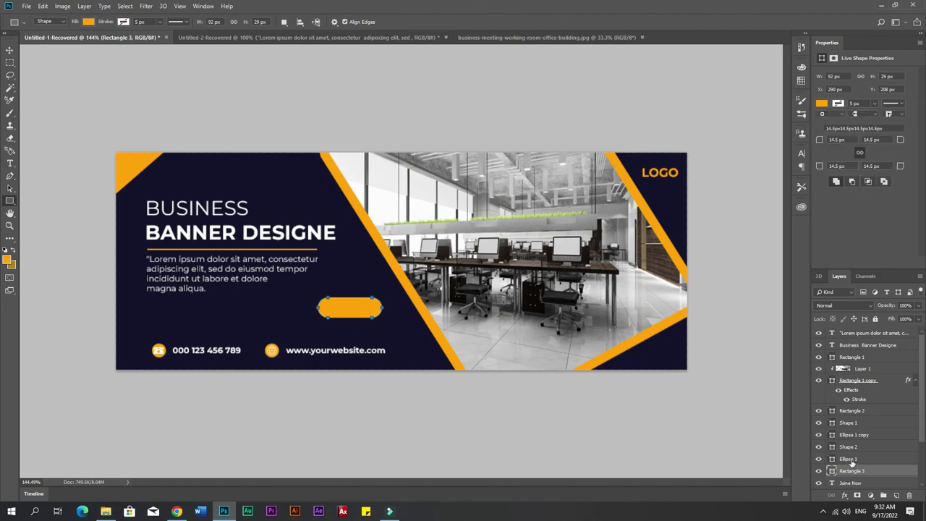
left_click_drag(851, 484, 838, 476)
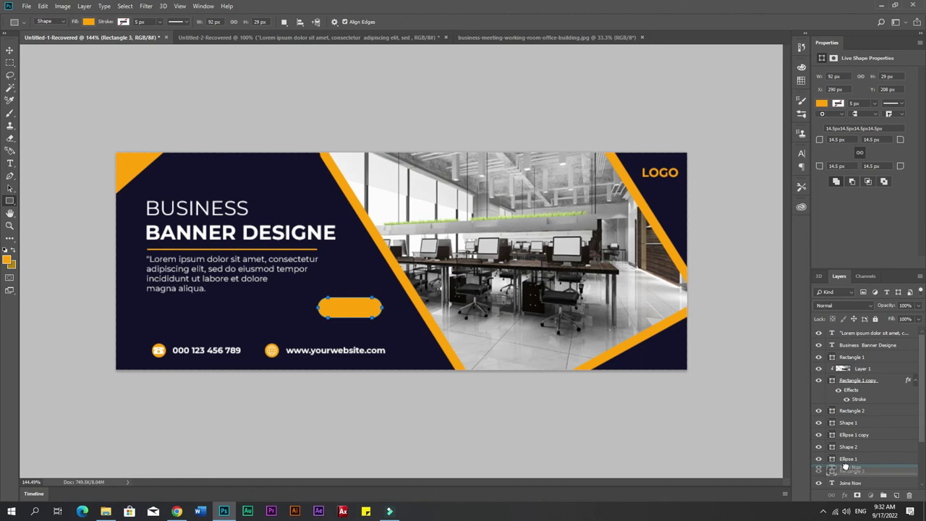
Step: Make the Joine Now text white, slightly larger, and Bold
double_click(832, 472)
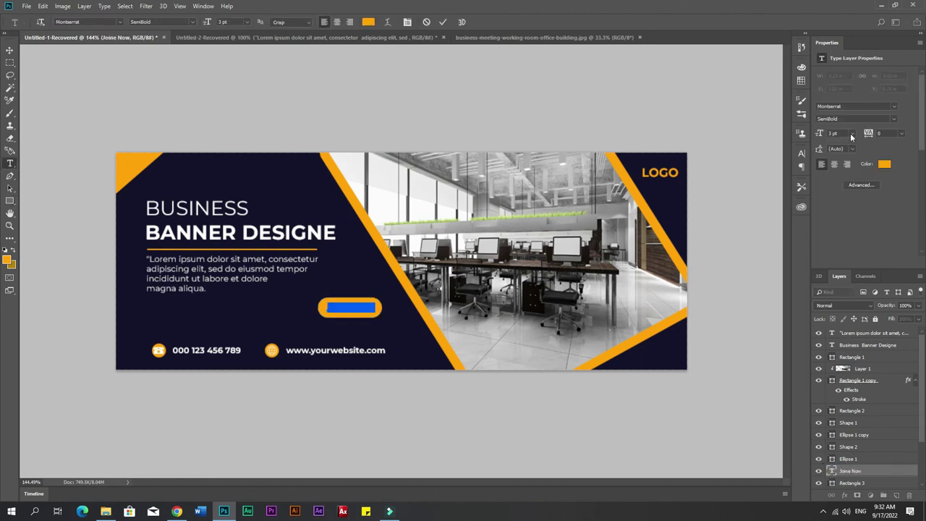
left_click(885, 164)
left_click(623, 205)
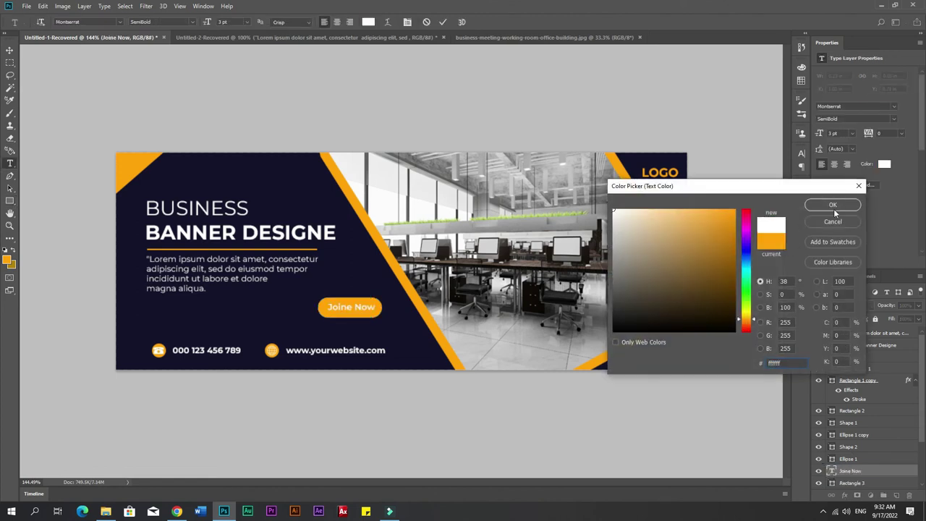
left_click(834, 208)
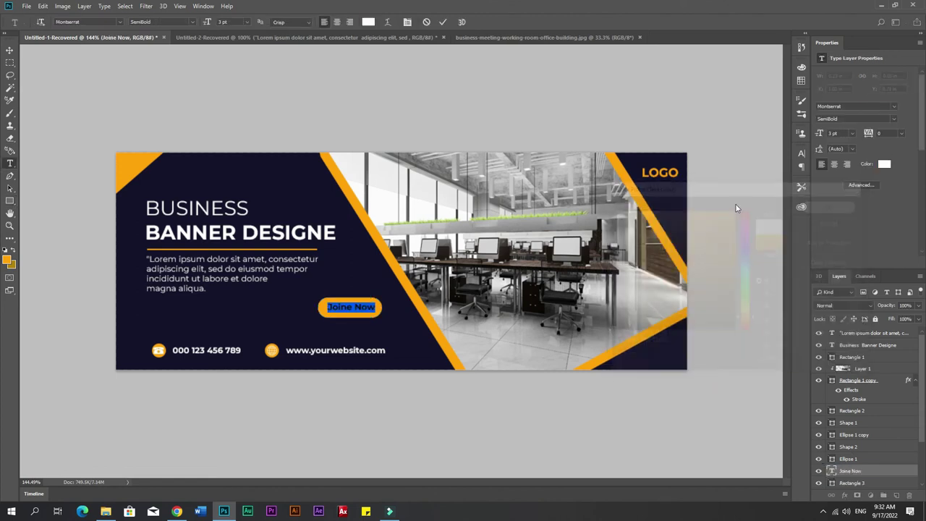
left_click(10, 50)
key("ctrl+t")
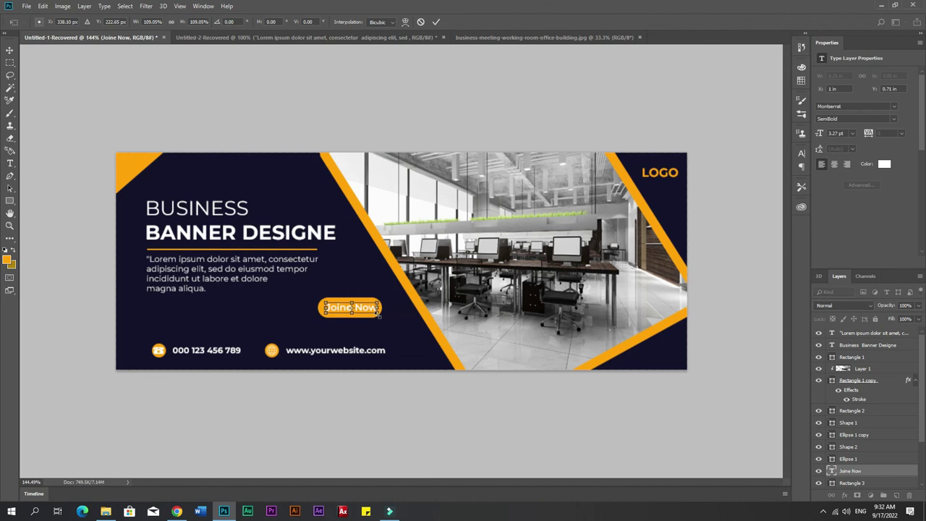
key("Return")
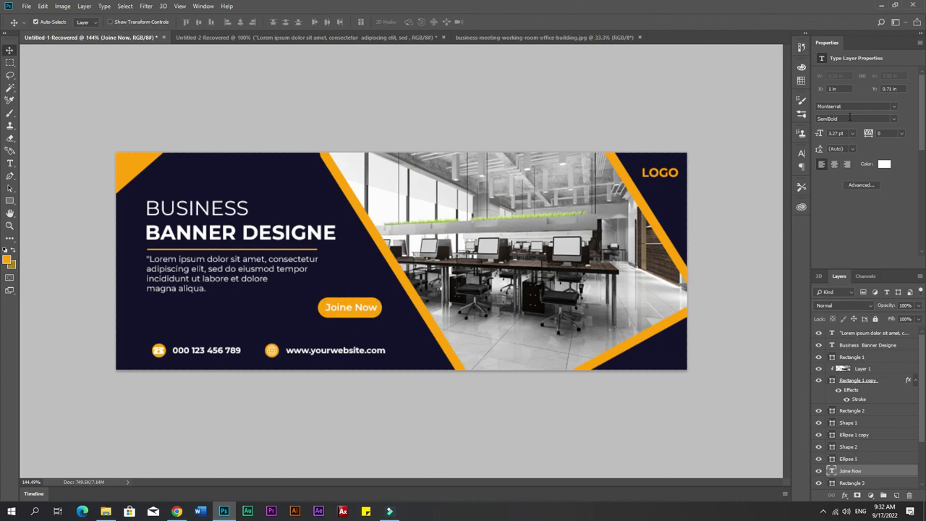
left_click(895, 119)
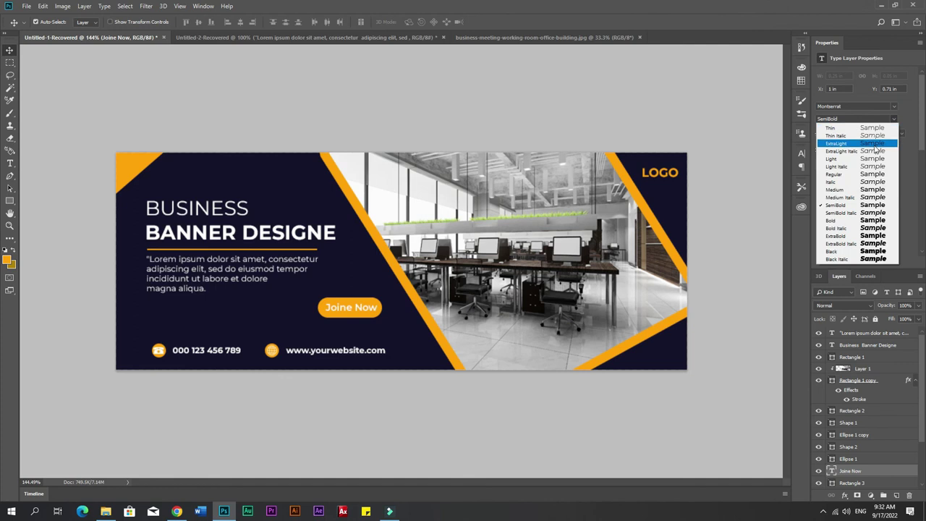
left_click(843, 214)
Step: Centre the text on its orange rectangle and nudge the button slightly left
left_click(854, 482, "shift")
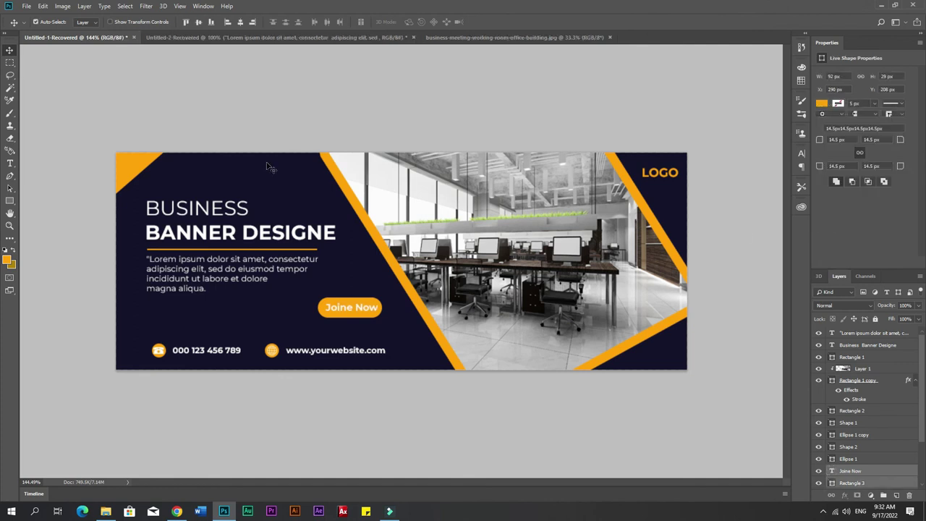
left_click(241, 23)
left_click(198, 22)
left_click_drag(353, 306, 340, 310)
Step: Add a black drop shadow to the Rectangle 3 button with 6 px distance and 0 noise
left_click(418, 326)
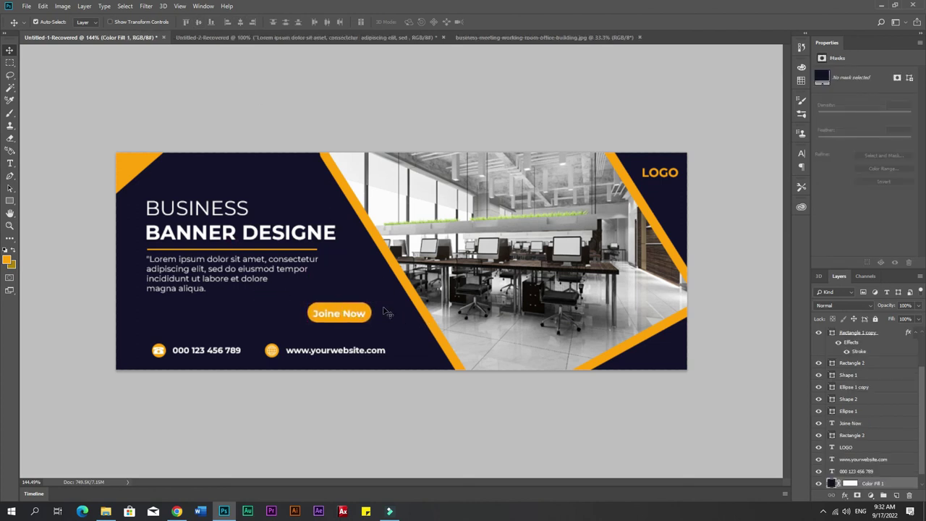
left_click(351, 316)
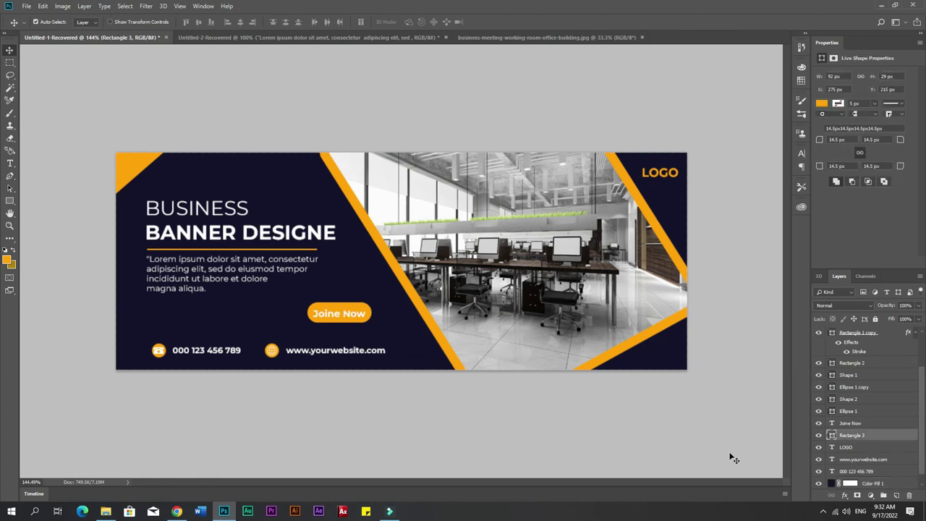
left_click(844, 497)
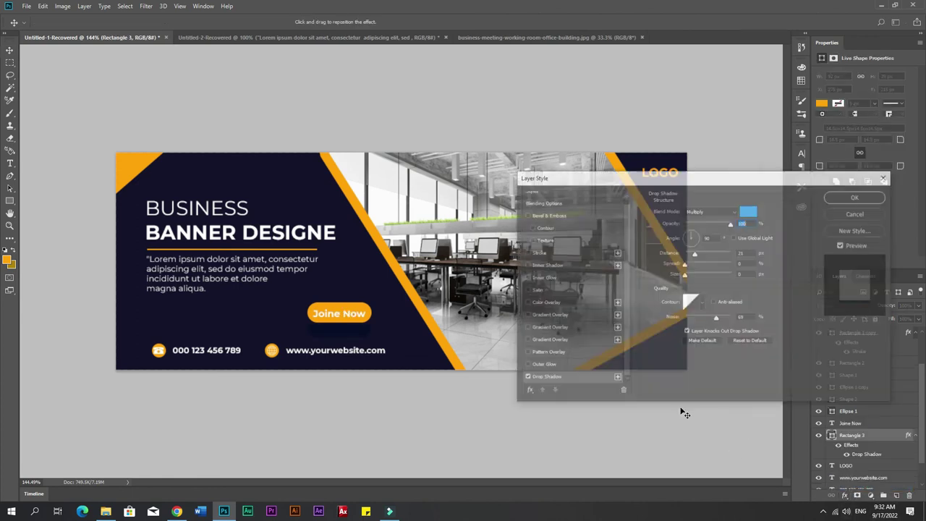
left_click(749, 211)
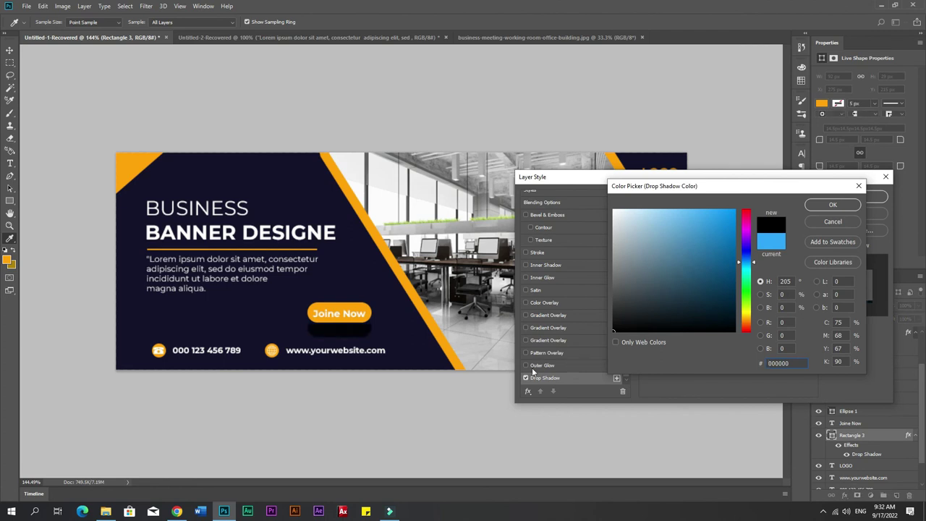
left_click(833, 205)
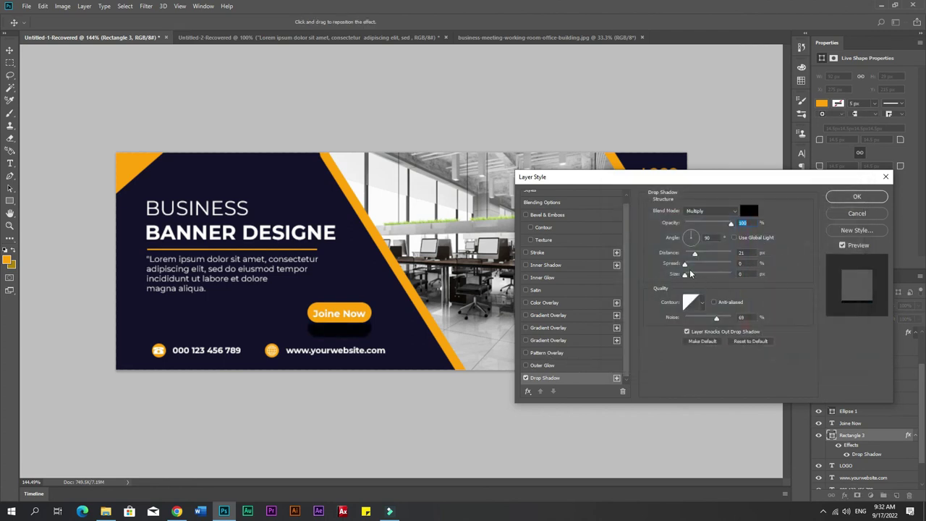
mouse_move(696, 255)
left_mouse_down()
mouse_move(687, 255)
mouse_move(690, 276)
left_mouse_up()
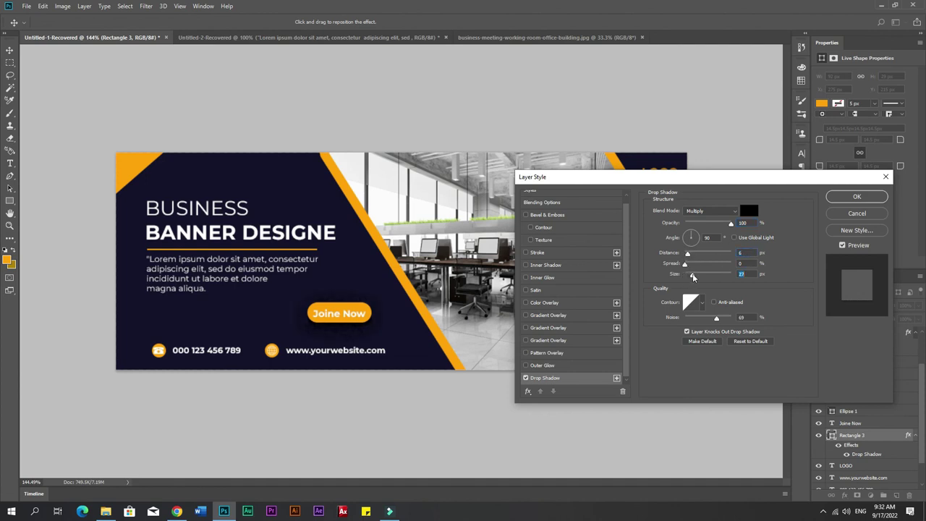
left_click_drag(689, 276, 688, 276)
left_click_drag(717, 319, 669, 323)
left_click(854, 197)
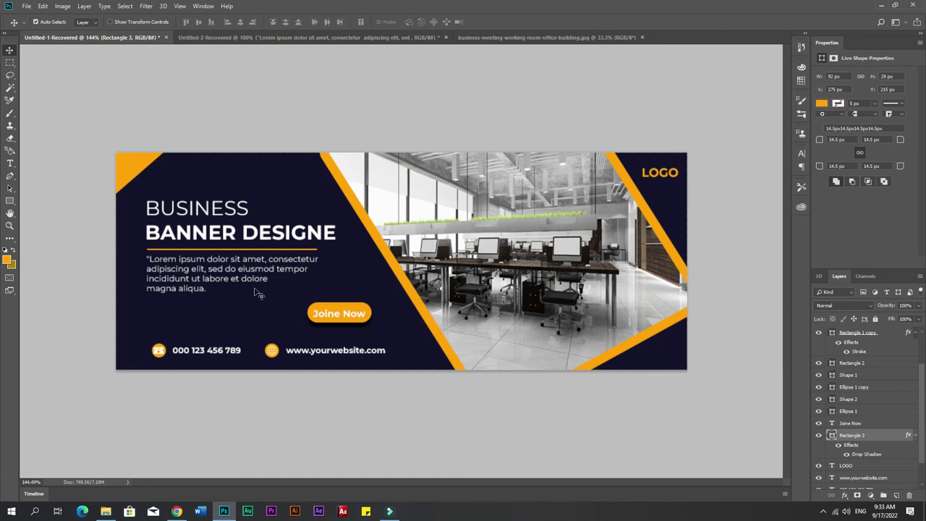
left_click(349, 135)
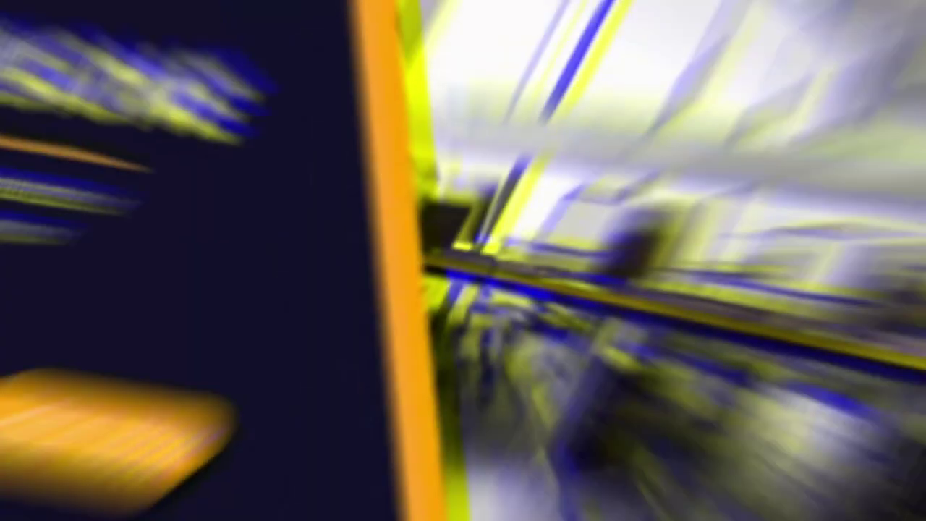